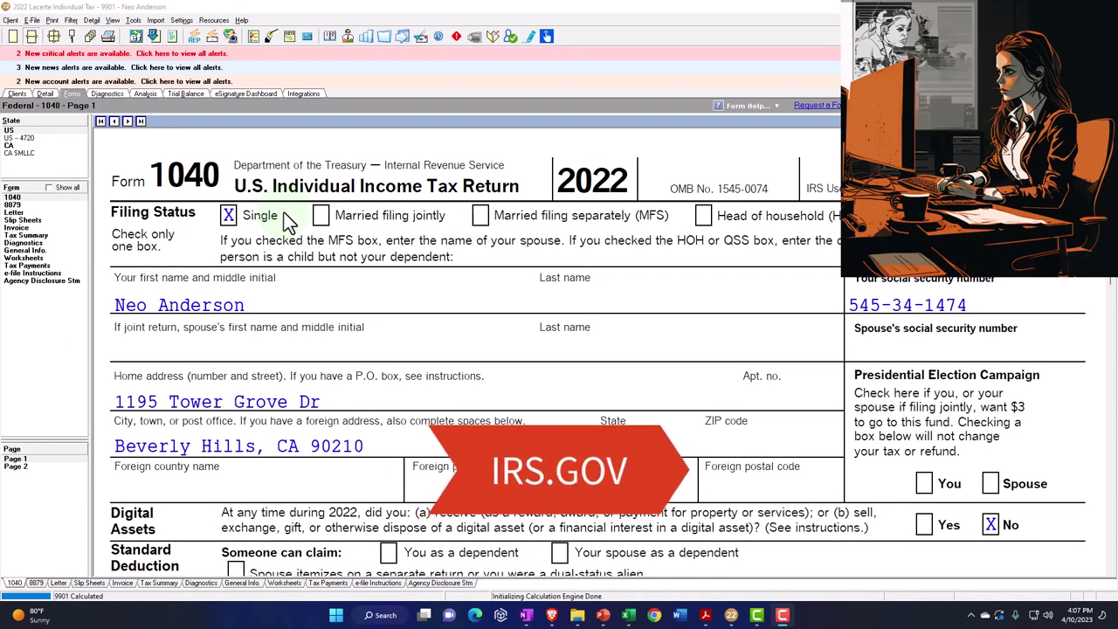
- Review Form 1040 page 1 income, then check page 2's payments and 226 refund
scroll(284, 212, "down", 3)
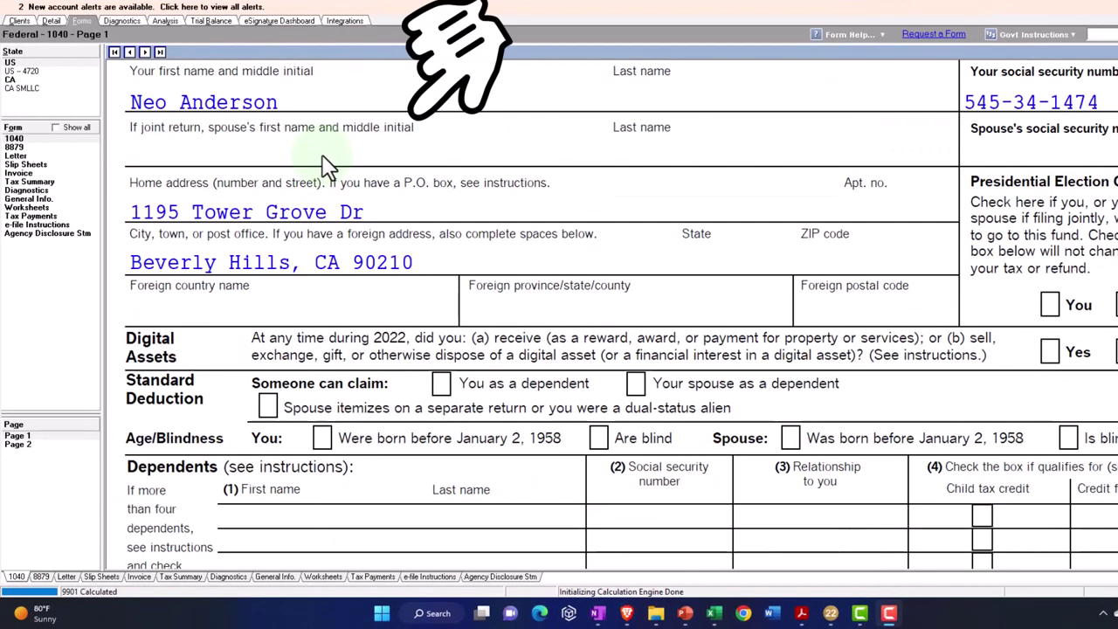
scroll(323, 161, "down", 2)
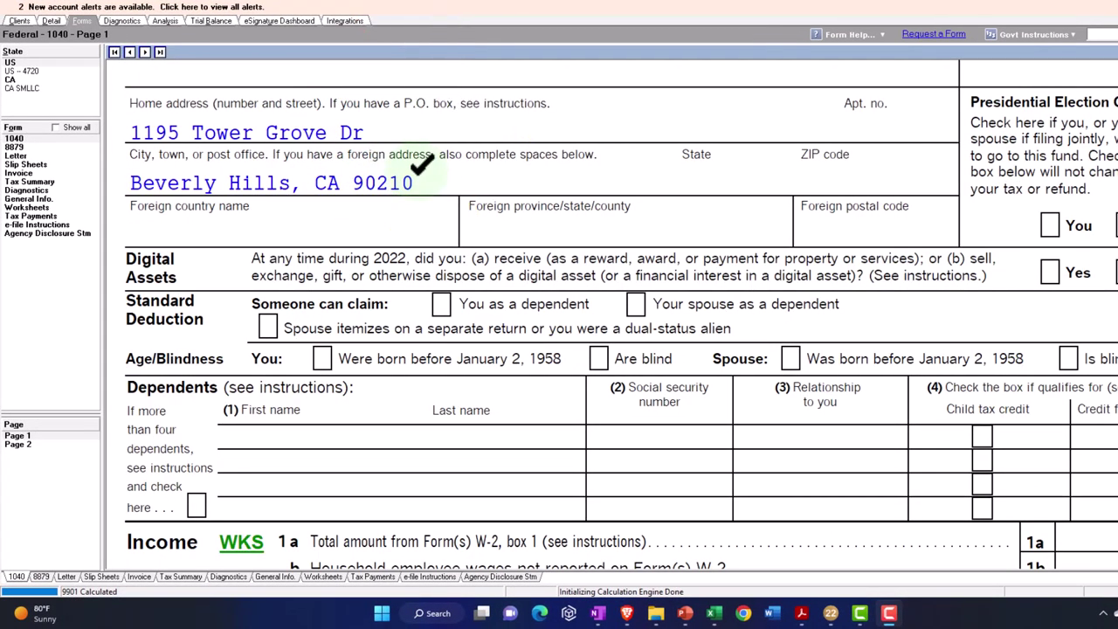
scroll(422, 164, "down", 6)
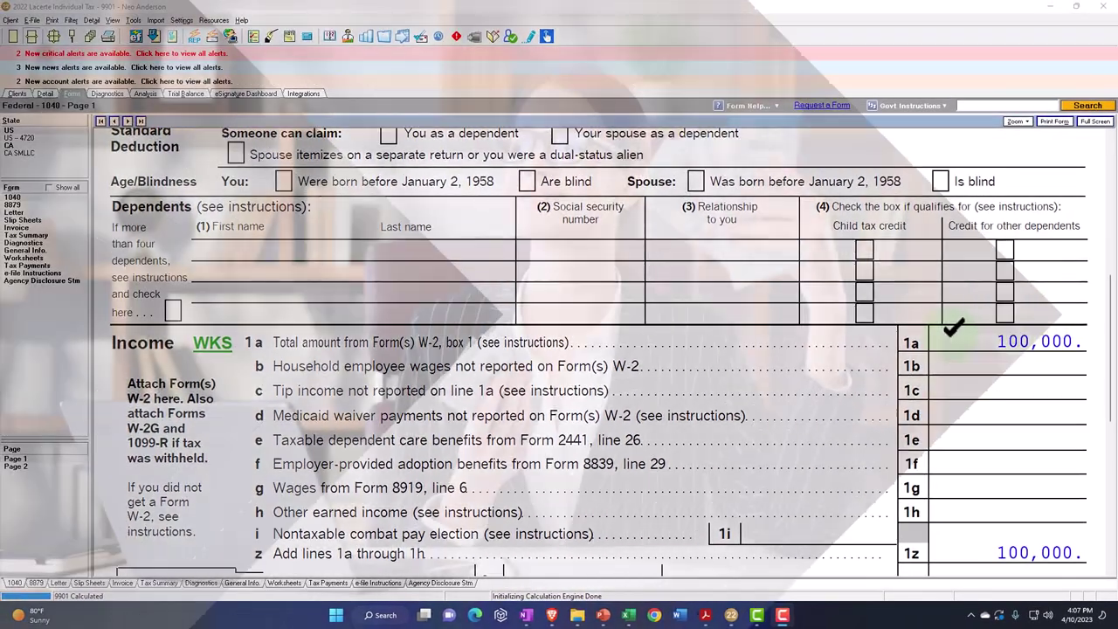
scroll(942, 329, "down", 3)
scroll(957, 345, "down", 5)
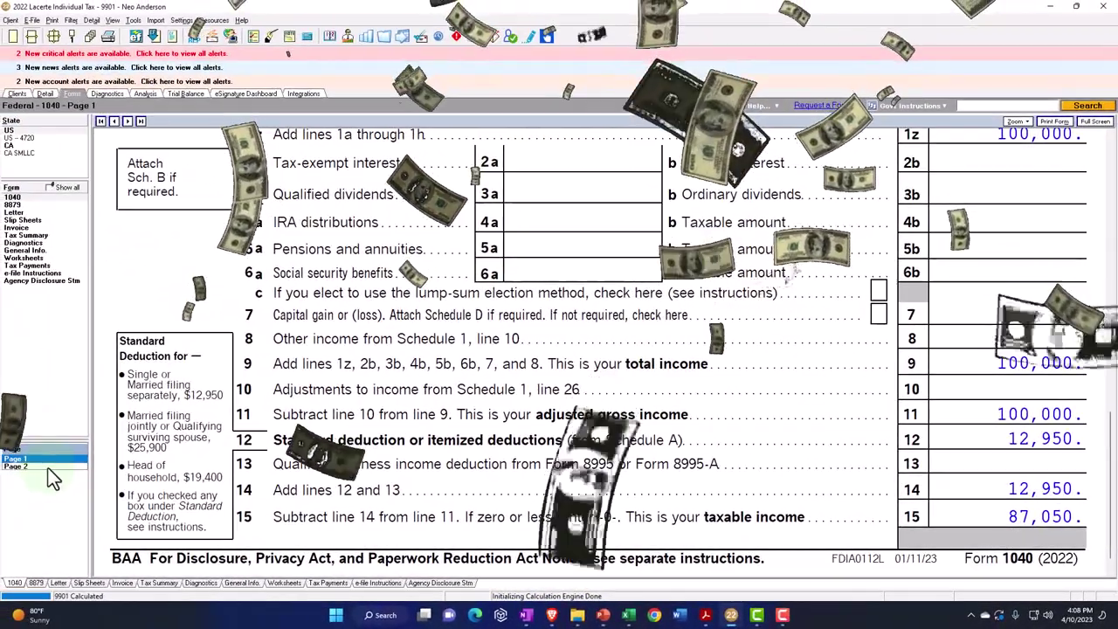
left_click(48, 468)
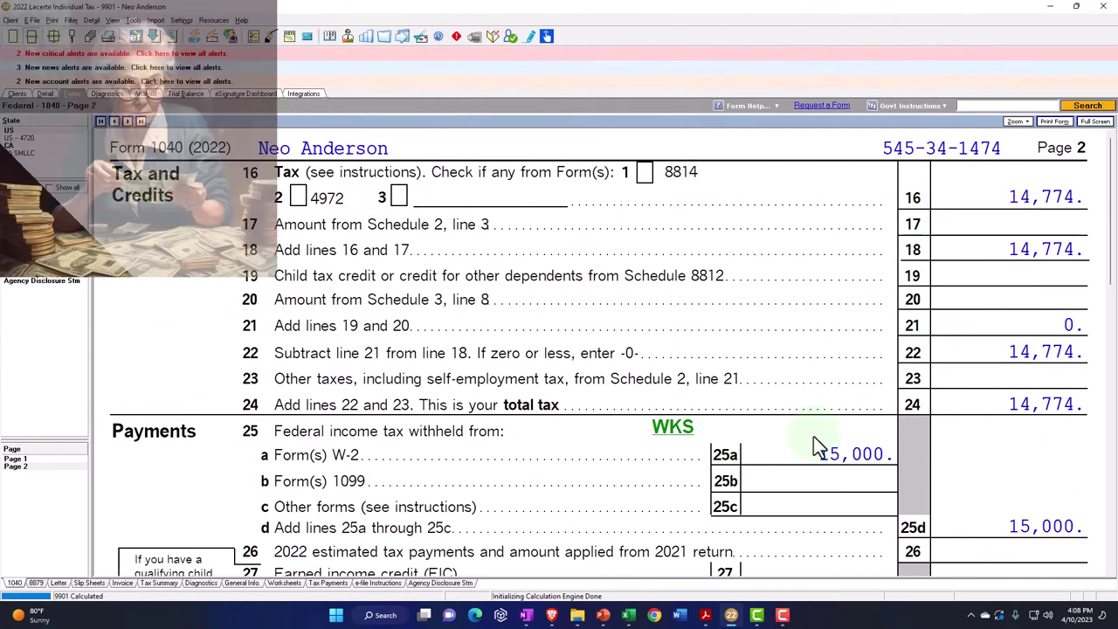
scroll(594, 350, "down", 3)
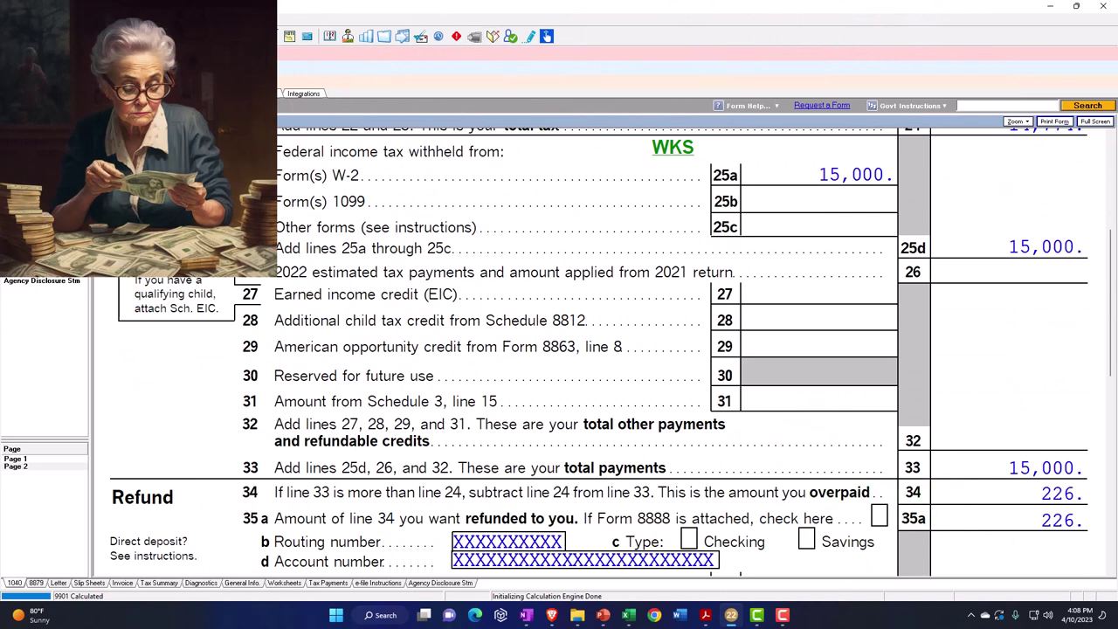
- Bring up the PowerPoint slide listing EIC maximum credits and AGI limits by number of children
left_click(603, 615)
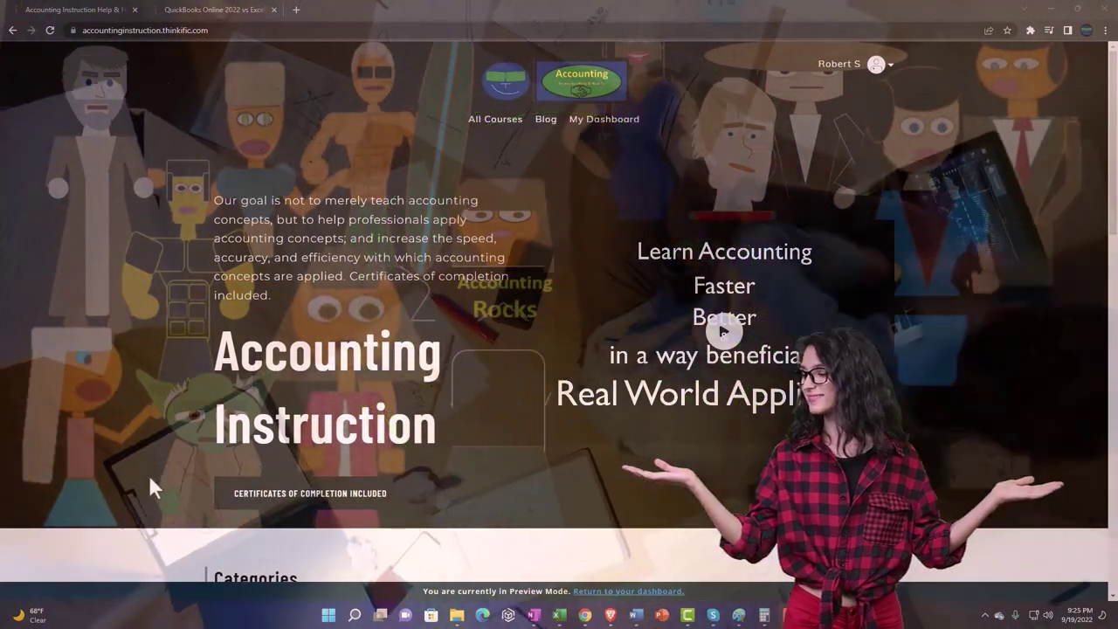
- Browse the course categories and expand the OneNote - Getting Started 2022 lesson list
scroll(154, 475, "down", 7)
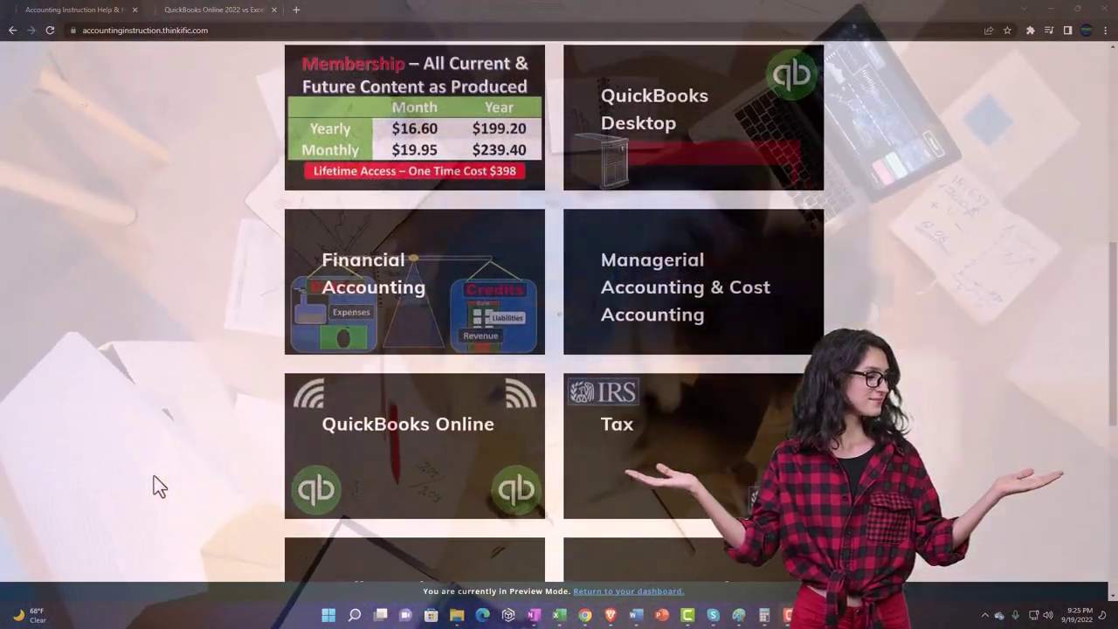
scroll(154, 476, "down", 5)
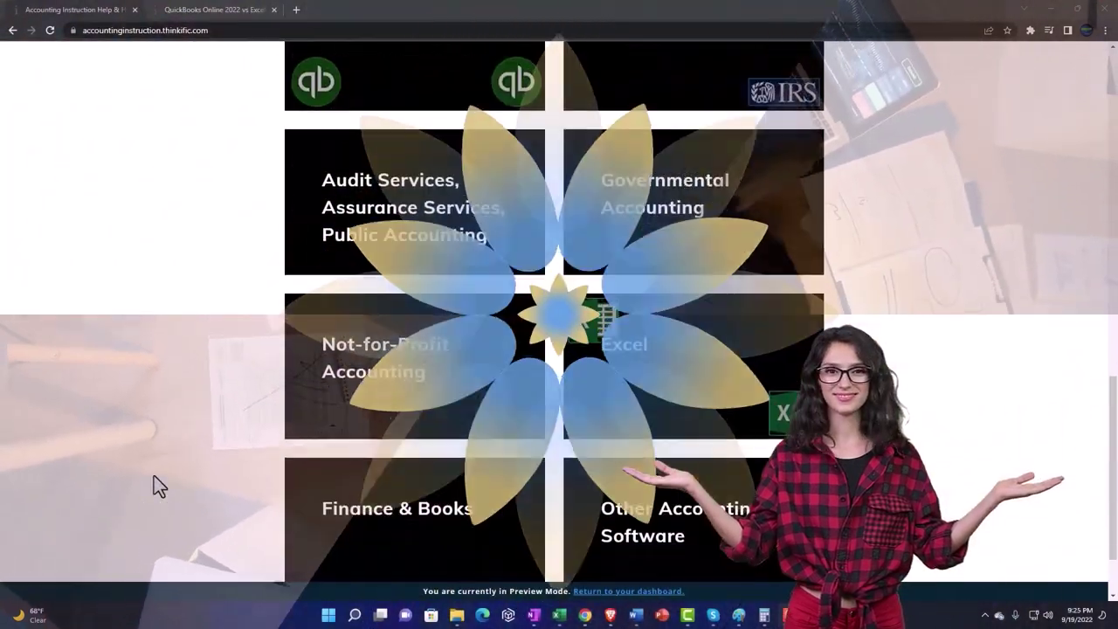
scroll(154, 487, "down", 1)
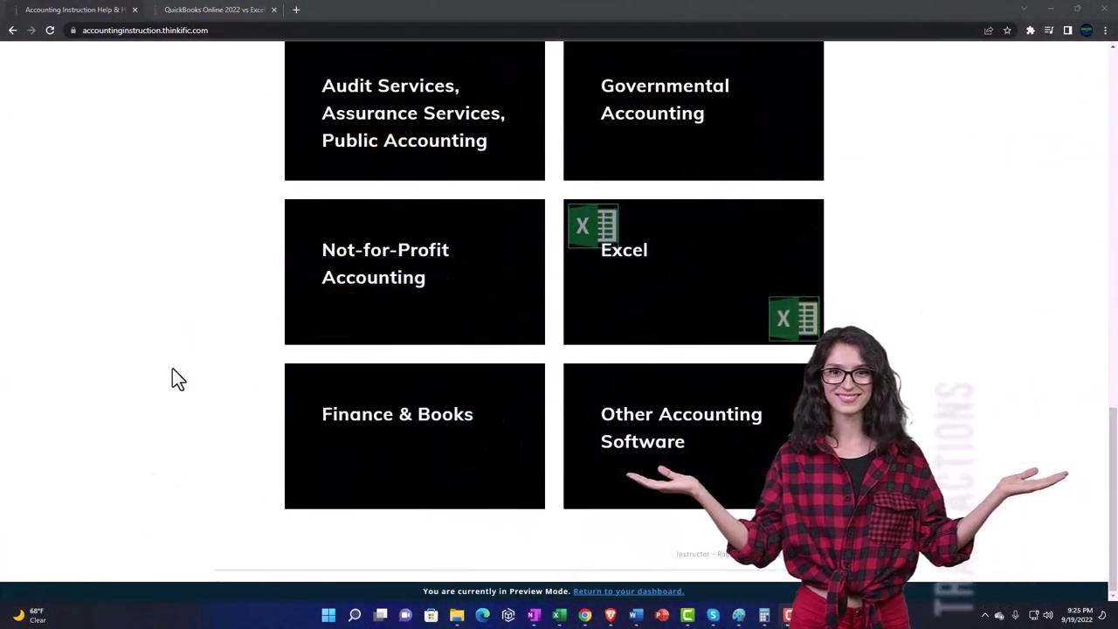
left_click(199, 9)
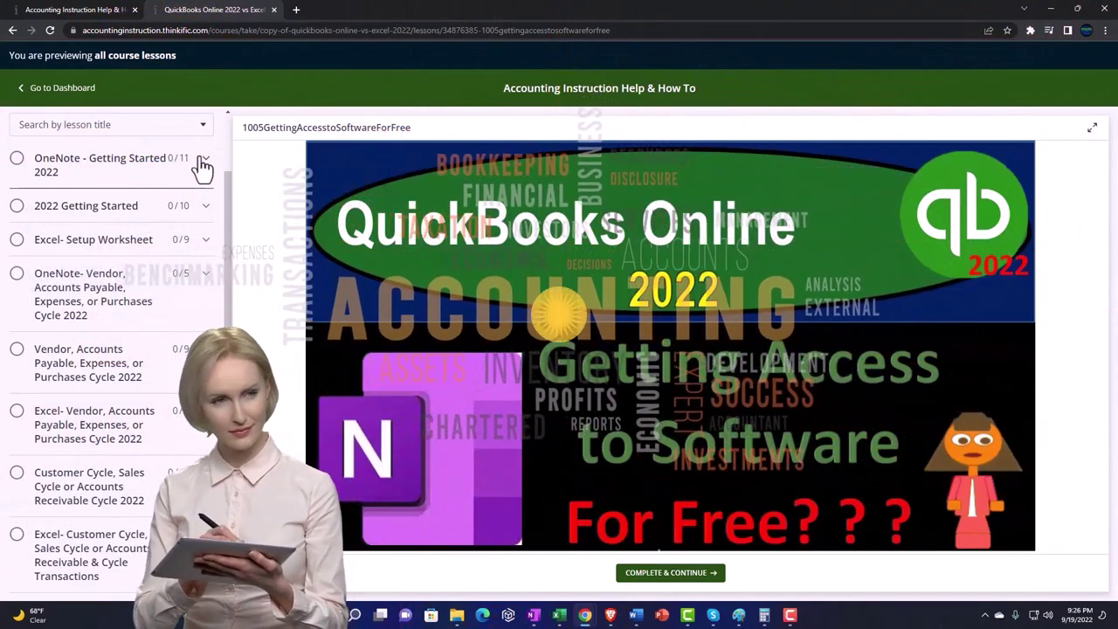
left_click(202, 162)
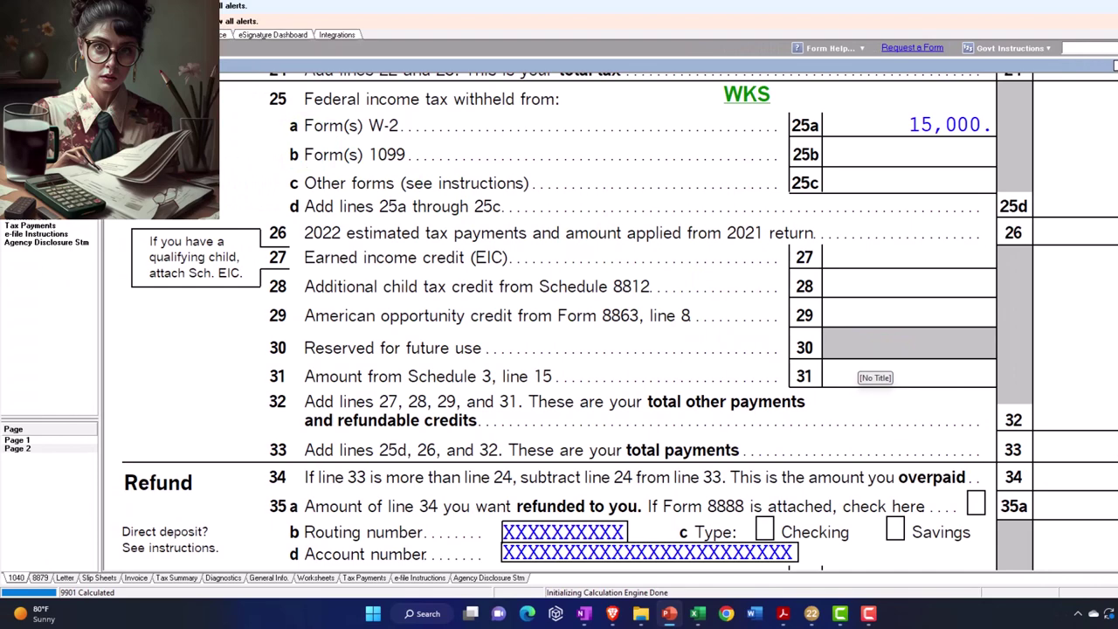
- Change the W-2 wages to 16,480 and check Form 1040 page 2's 353 total tax
key("alt+Tab")
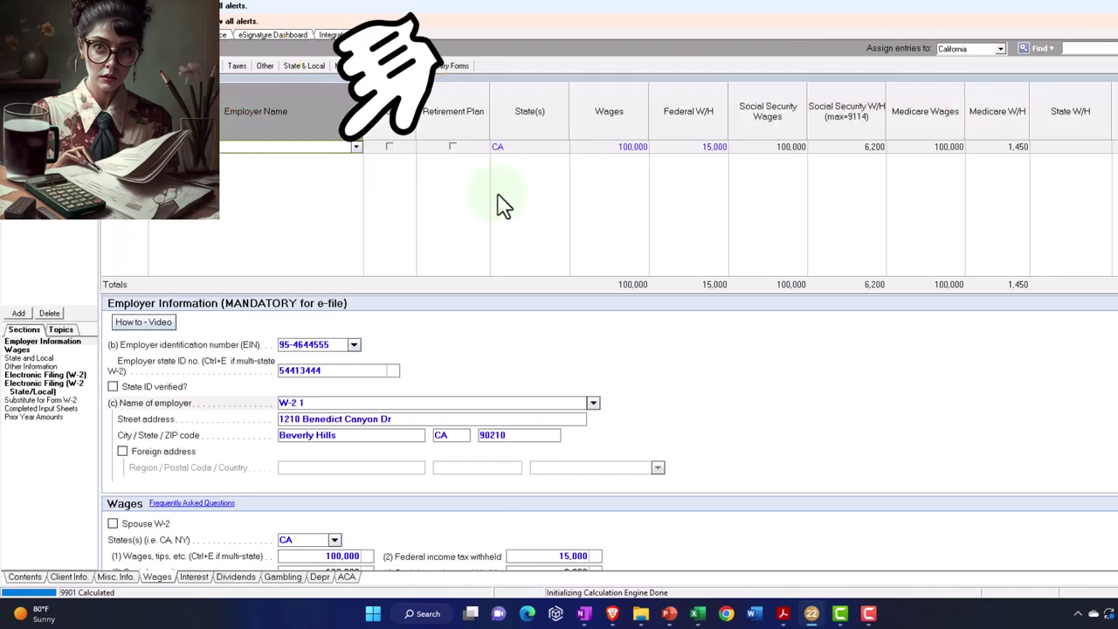
left_click(603, 147)
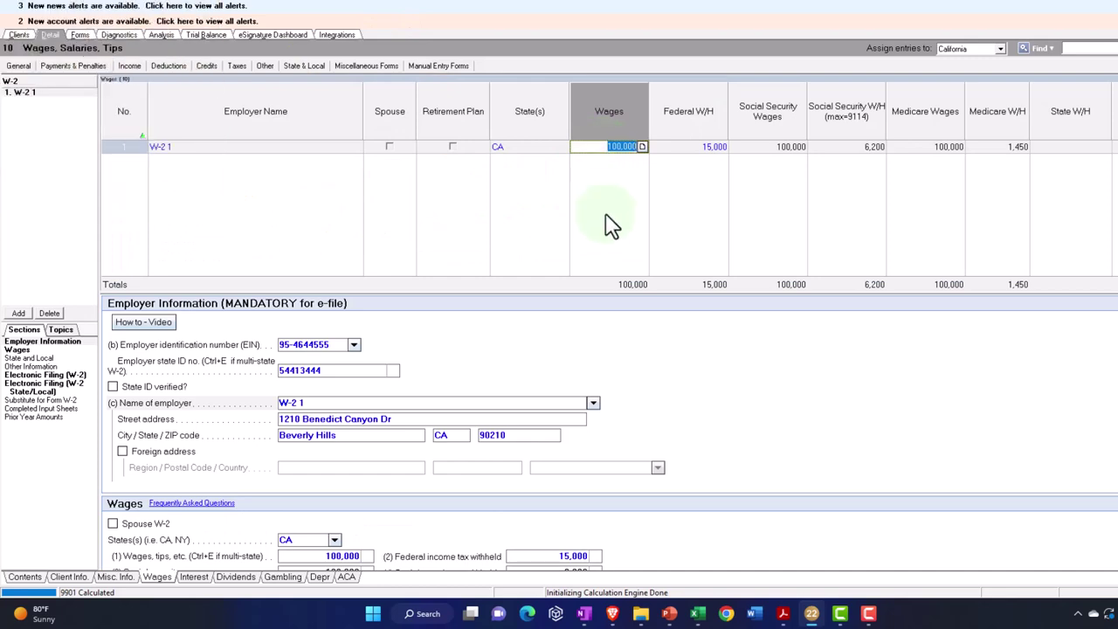
type("16480")
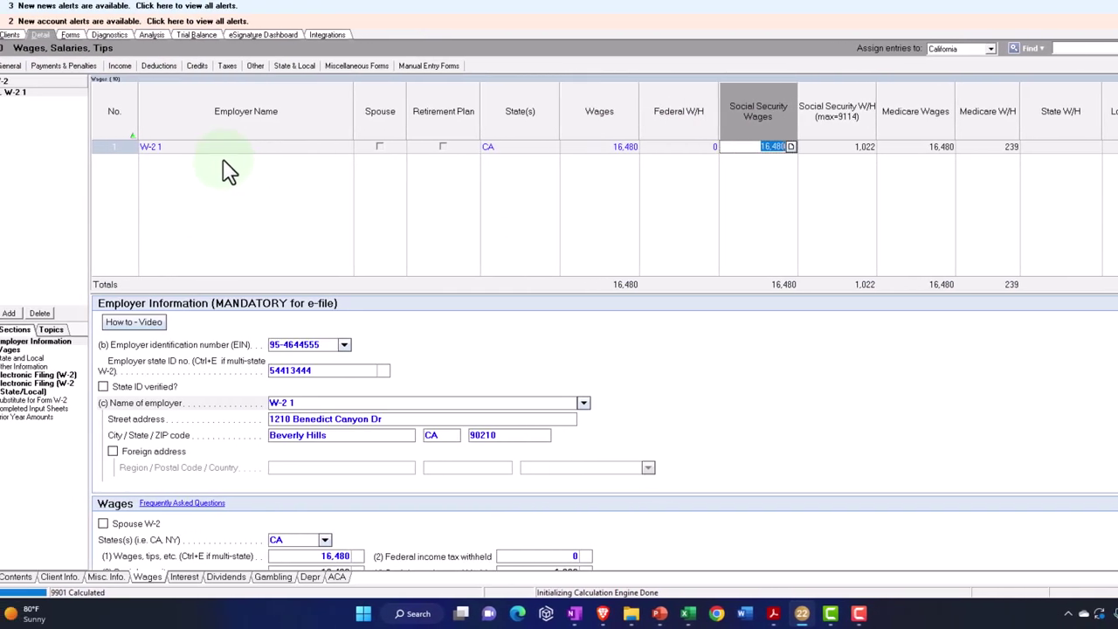
left_click(80, 35)
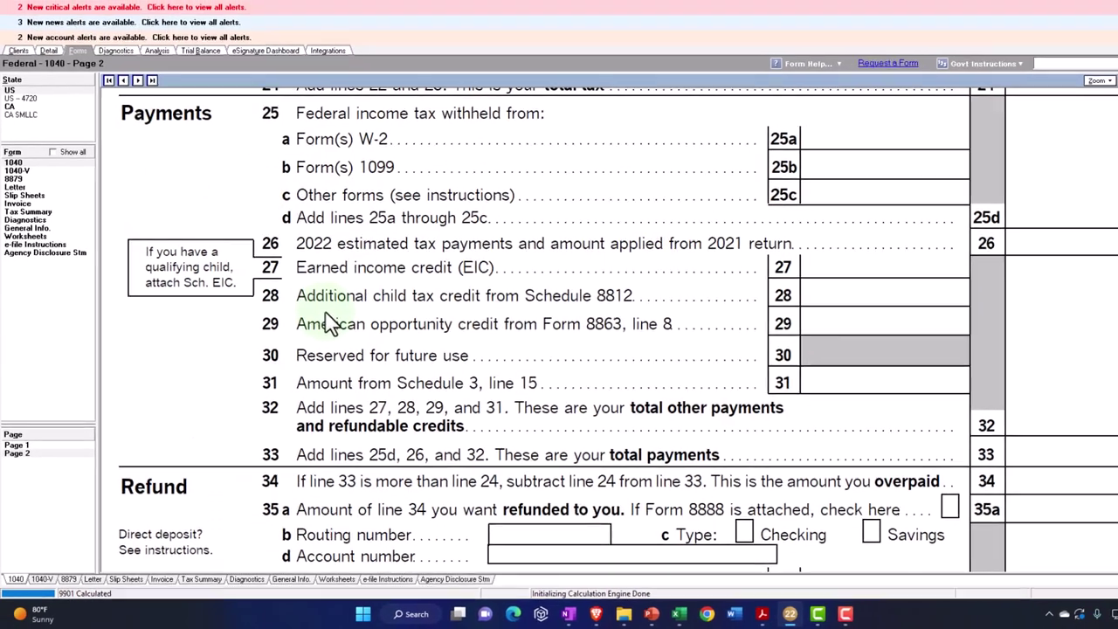
scroll(305, 350, "up", 5)
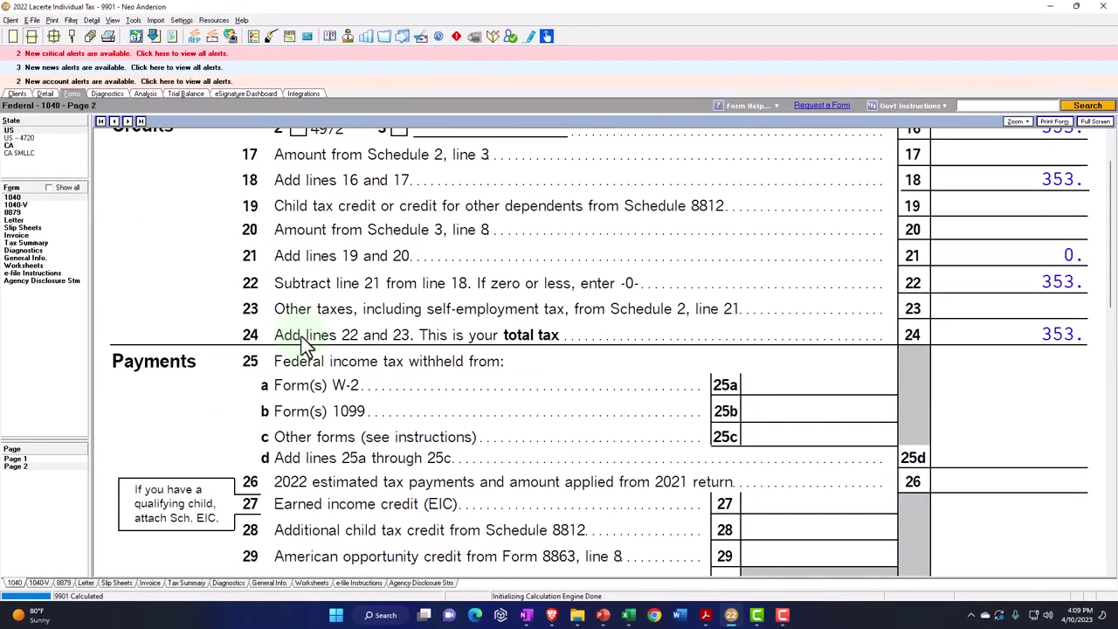
scroll(304, 337, "down", 5)
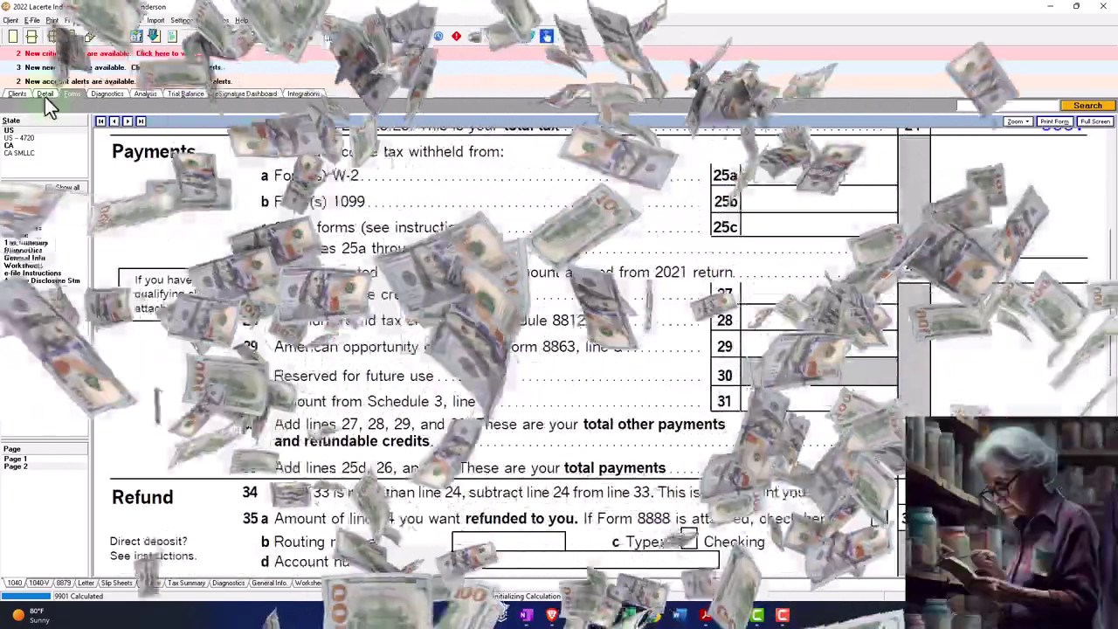
- Enter 16,000 W-2 wages and return to Form 1040, which shows a 35 earned income credit
left_click(45, 94)
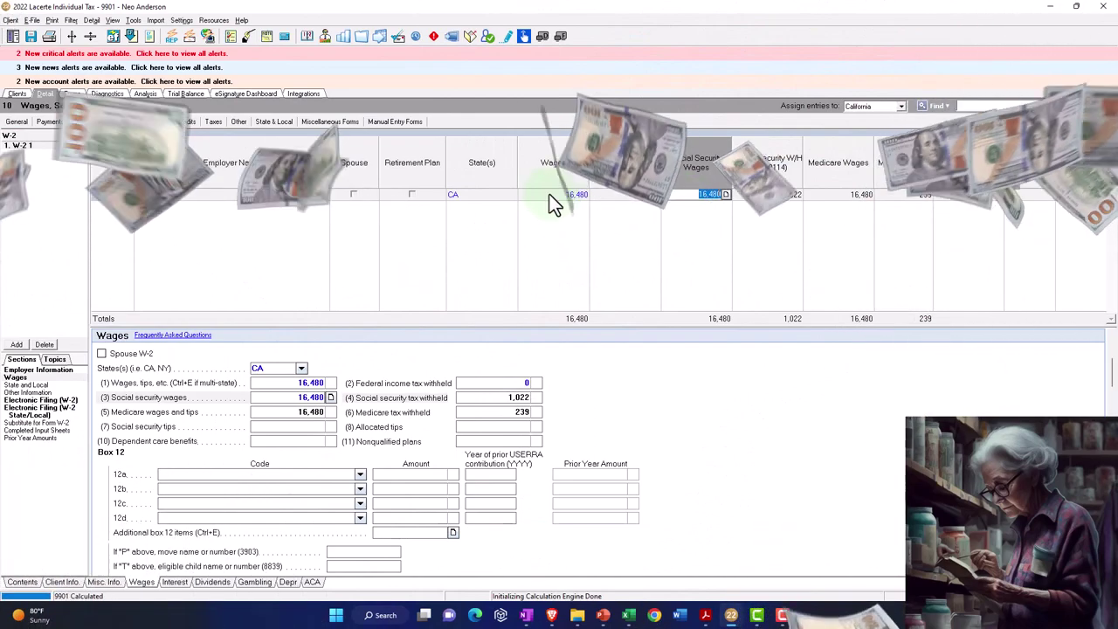
left_click(551, 196)
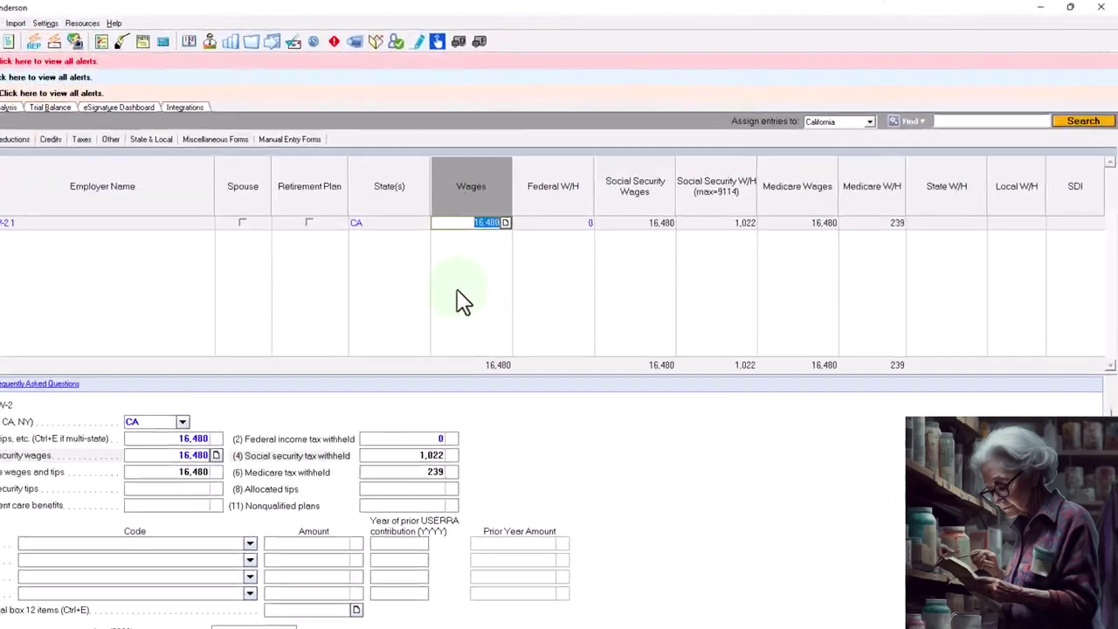
type("16")
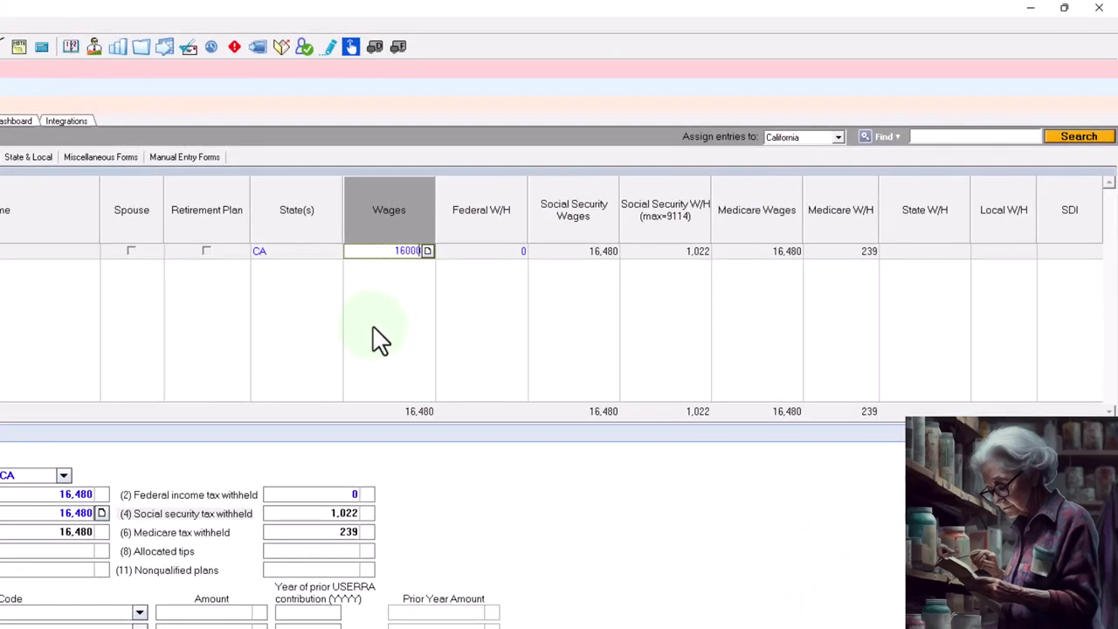
key("Tab")
key("F3")
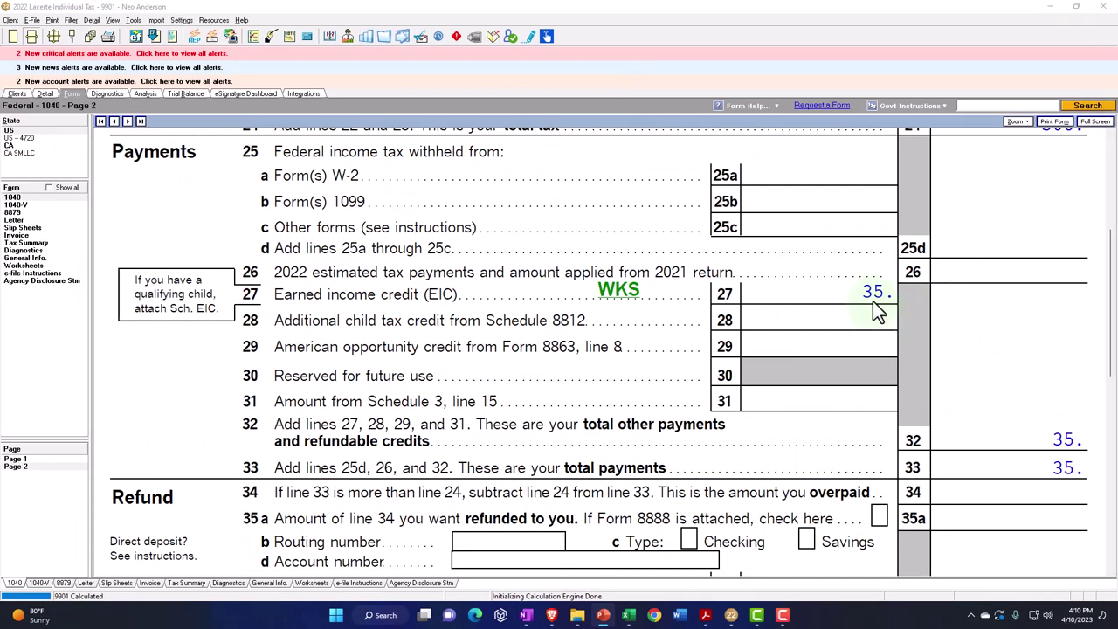
- Review EIC Worksheet A behind line 27, showing 35 credit on 16,000 earned income, then close it
left_click(618, 293)
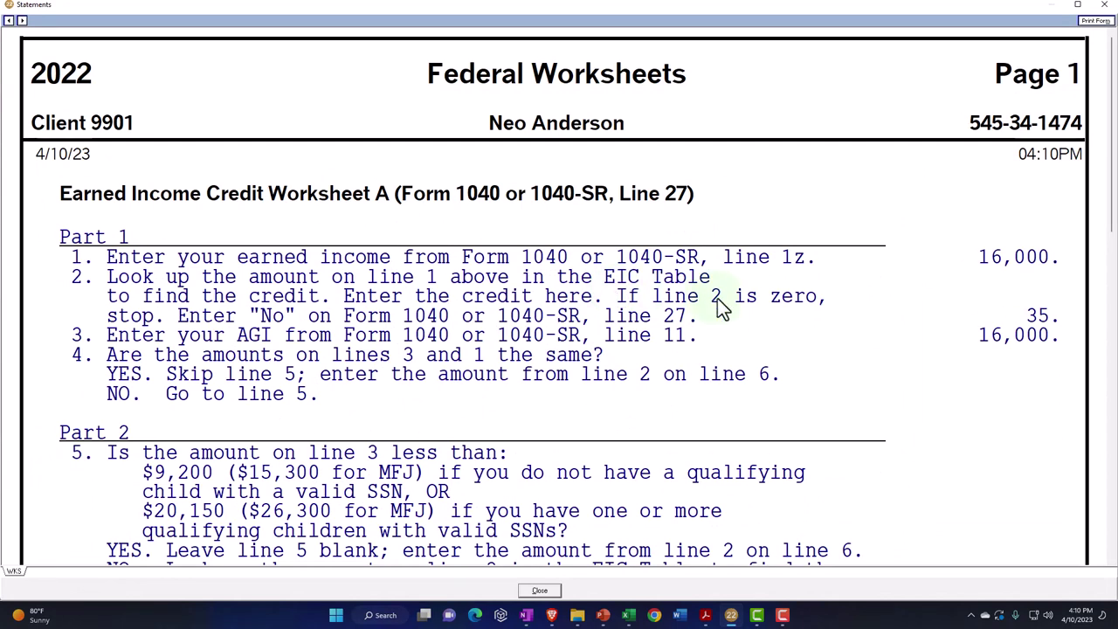
scroll(718, 306, "down", 6)
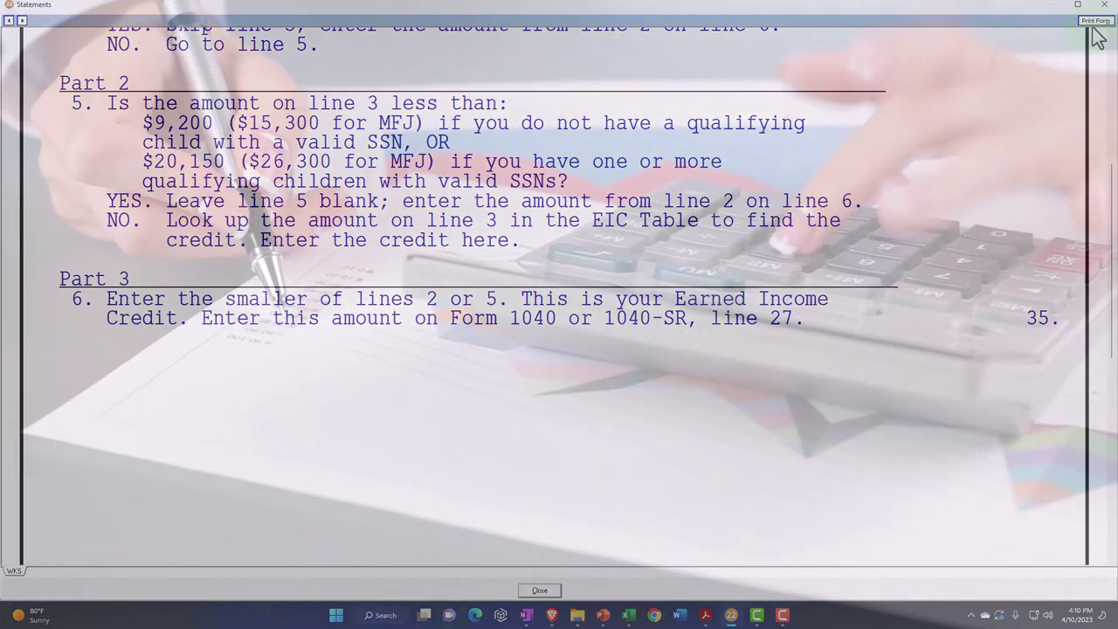
left_click(1103, 11)
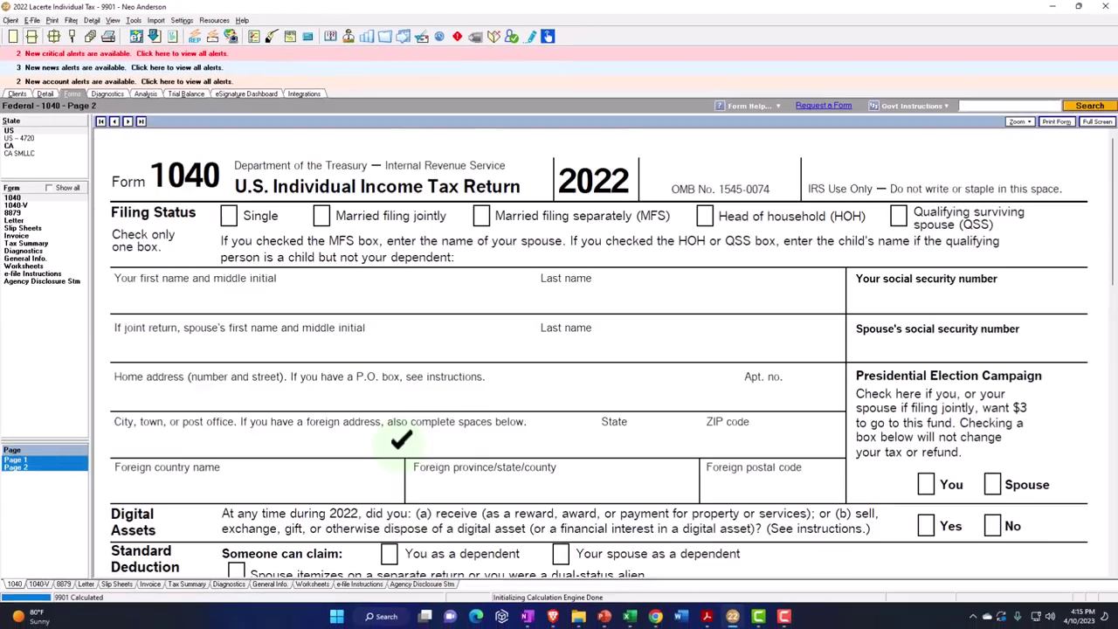
- Check the 16,000 AGI on 1040 page 1, then the 35 credit on page 2 line 27
scroll(525, 420, "down", 8)
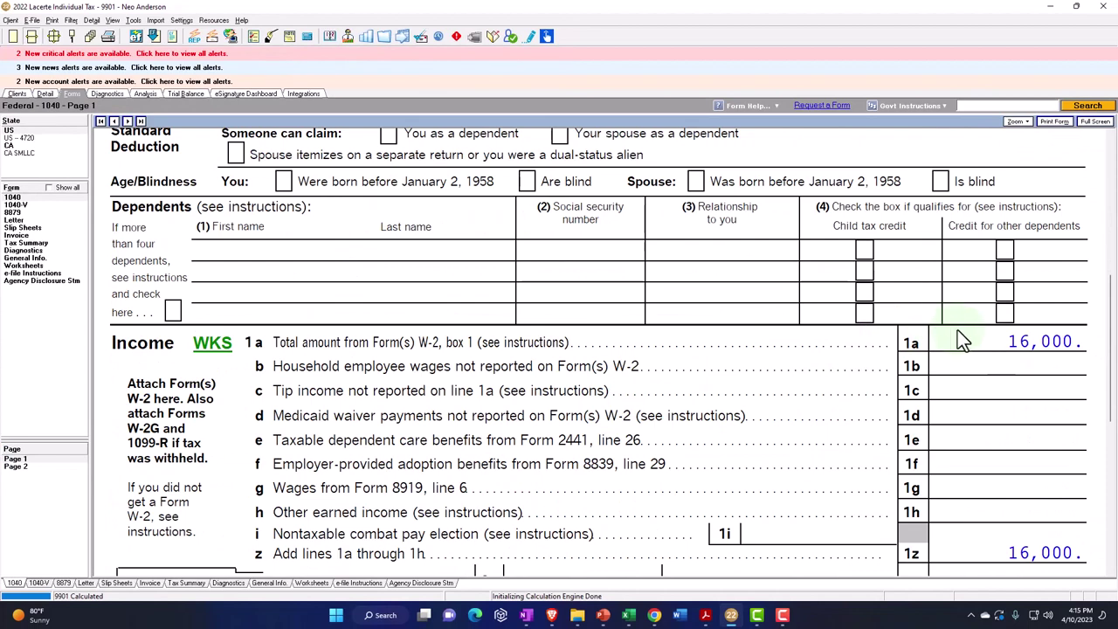
scroll(961, 349, "down", 8)
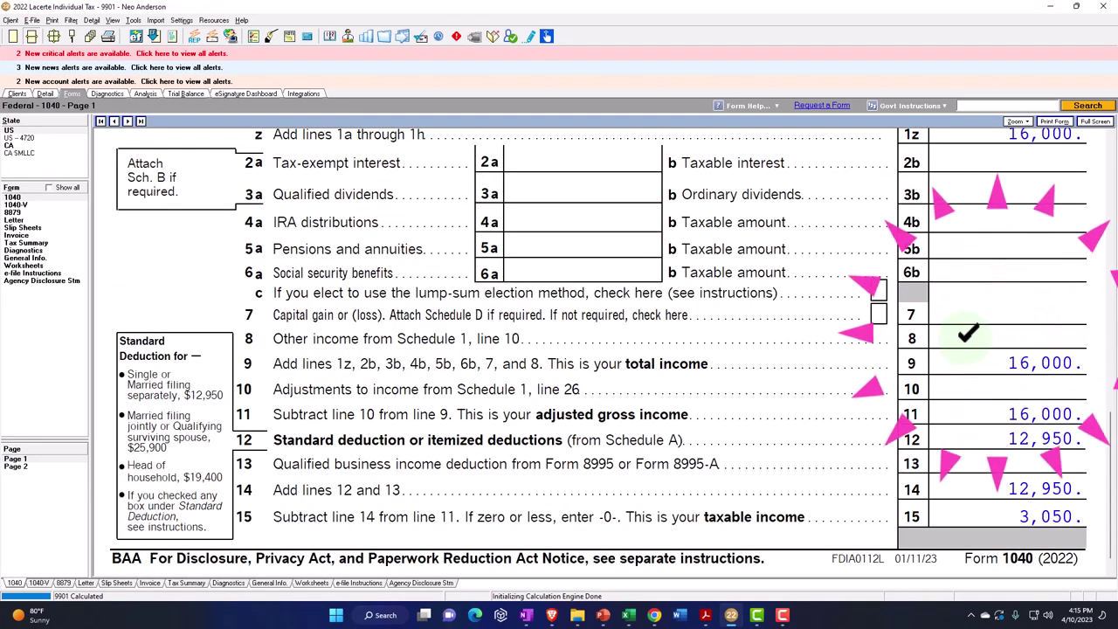
left_click(57, 468)
scroll(609, 393, "down", 3)
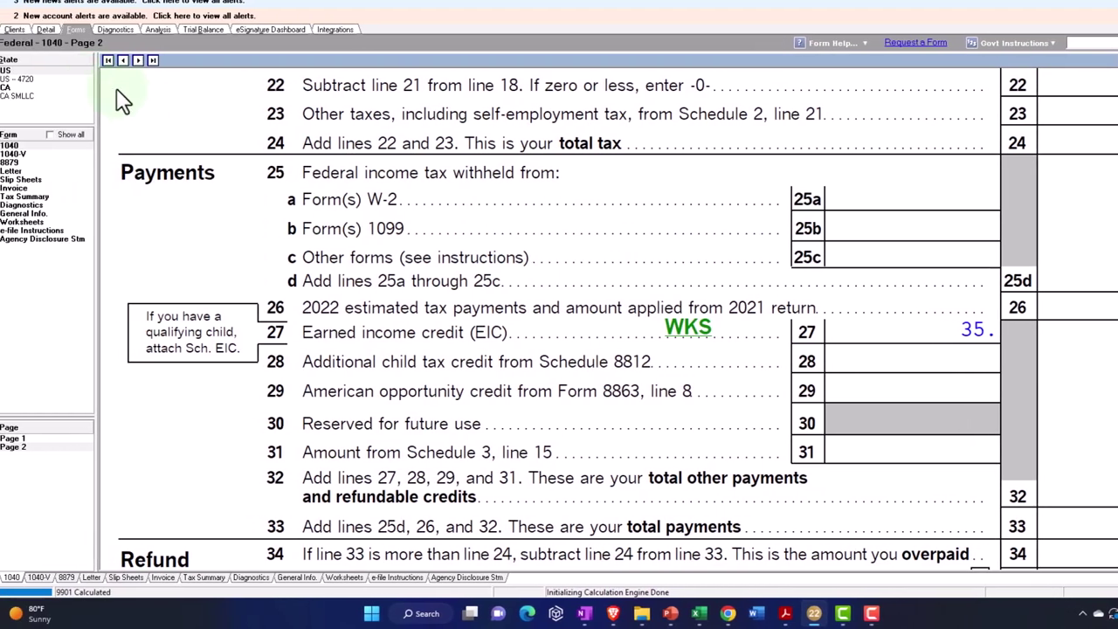
- Elect combat pay into EIC income, reduce box 12a code Q to 300, and confirm the 12 credit
left_click(56, 32)
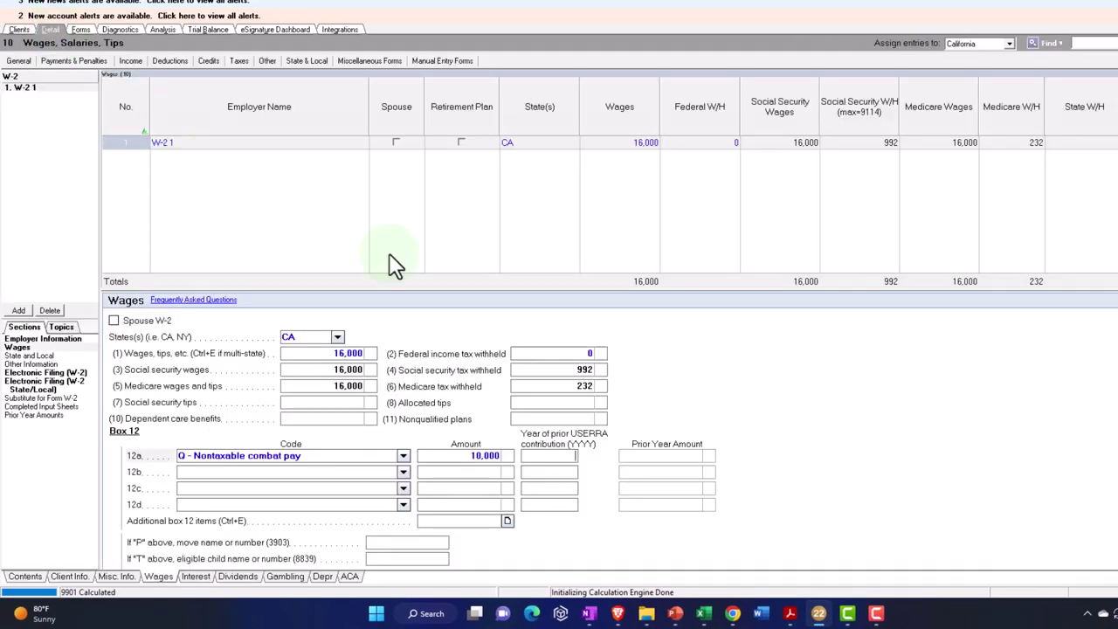
scroll(573, 375, "down", 5)
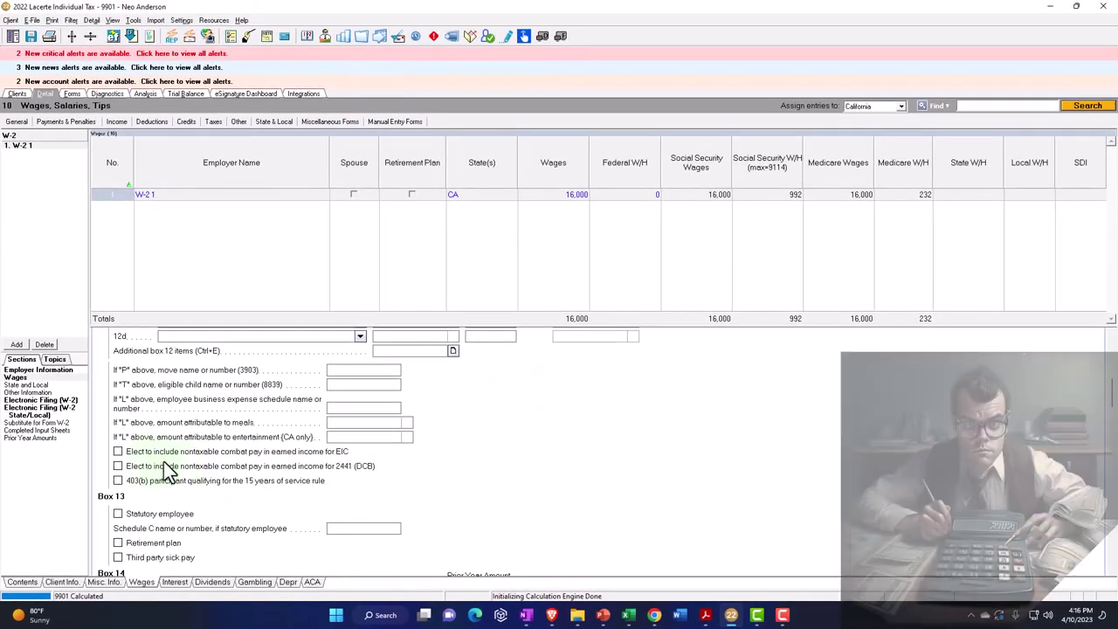
left_click(119, 452)
left_click(72, 93)
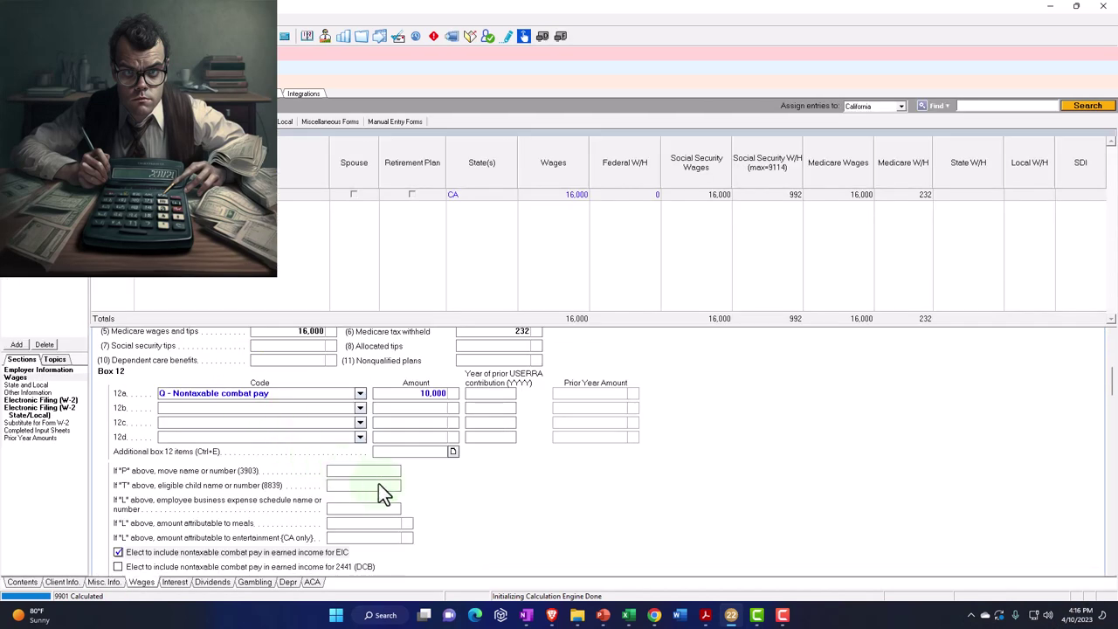
left_click(431, 394)
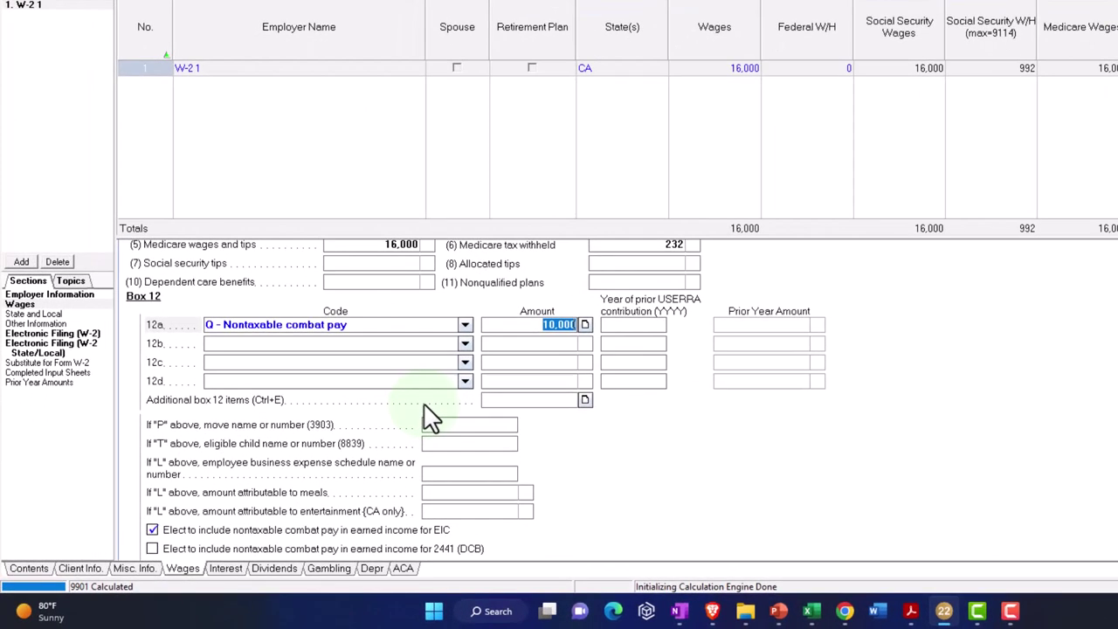
type("300")
key("Tab")
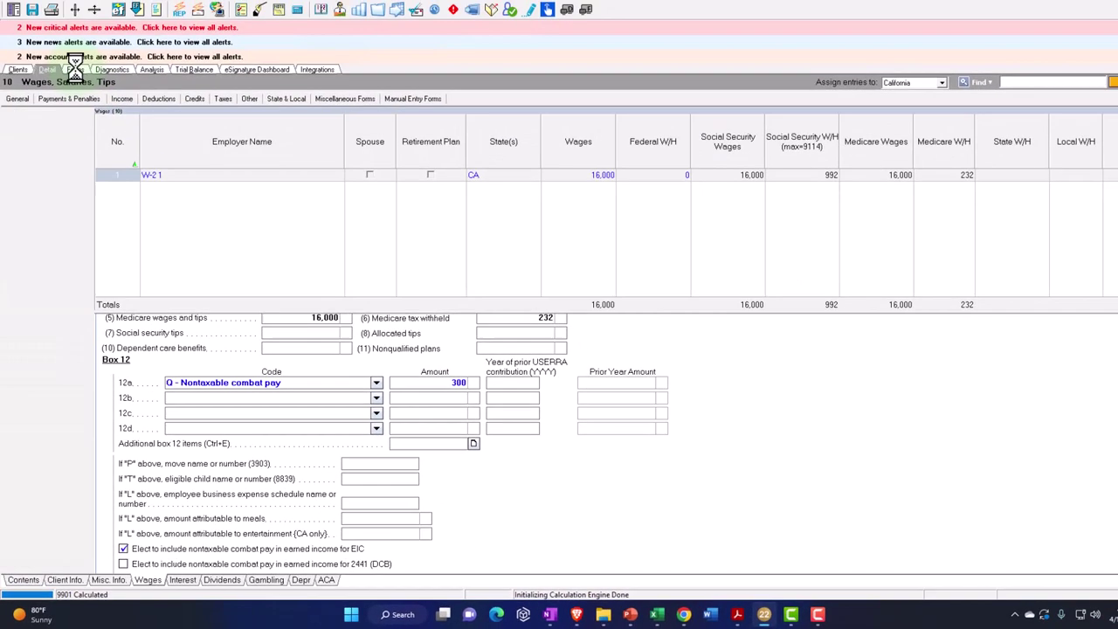
left_click(84, 4)
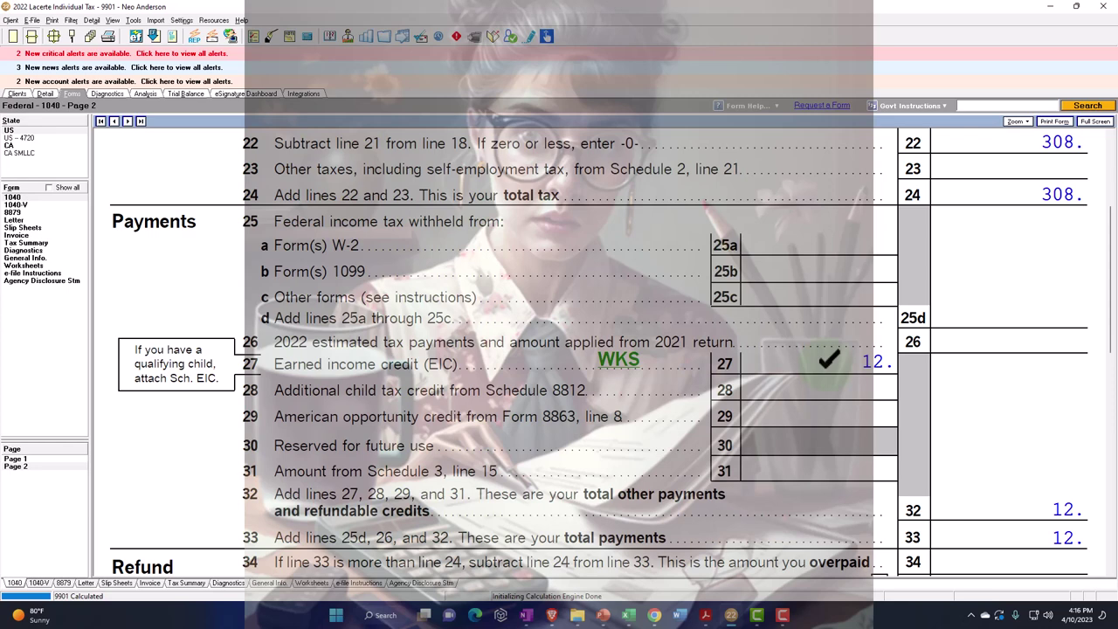
- Turn off the combat pay EIC election and change W-2 wages to 1,000
left_click(51, 96)
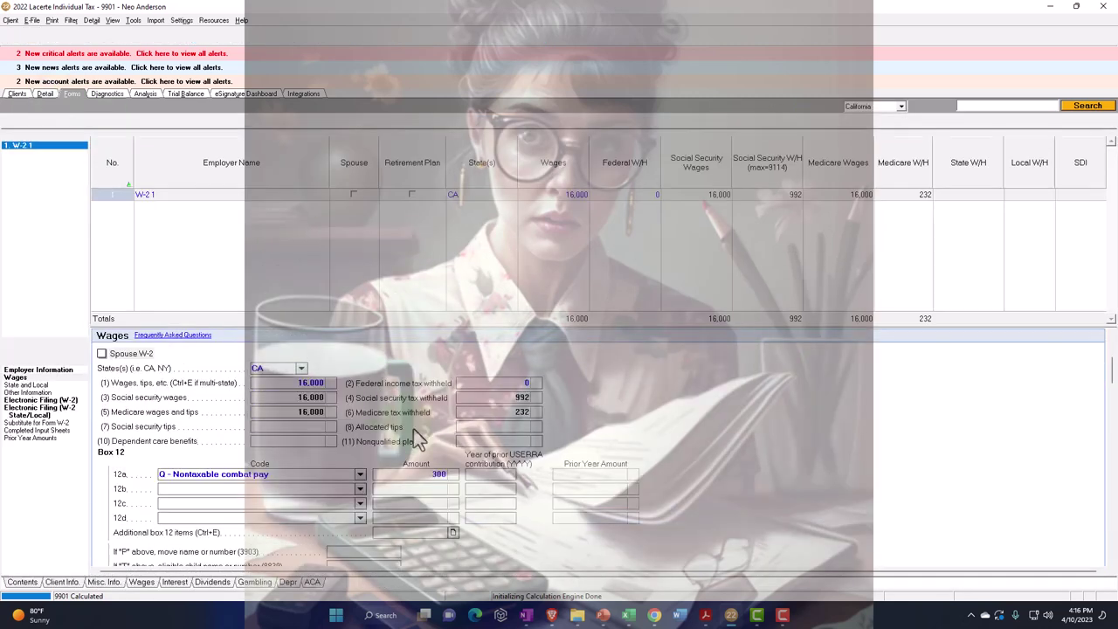
scroll(435, 486, "down", 5)
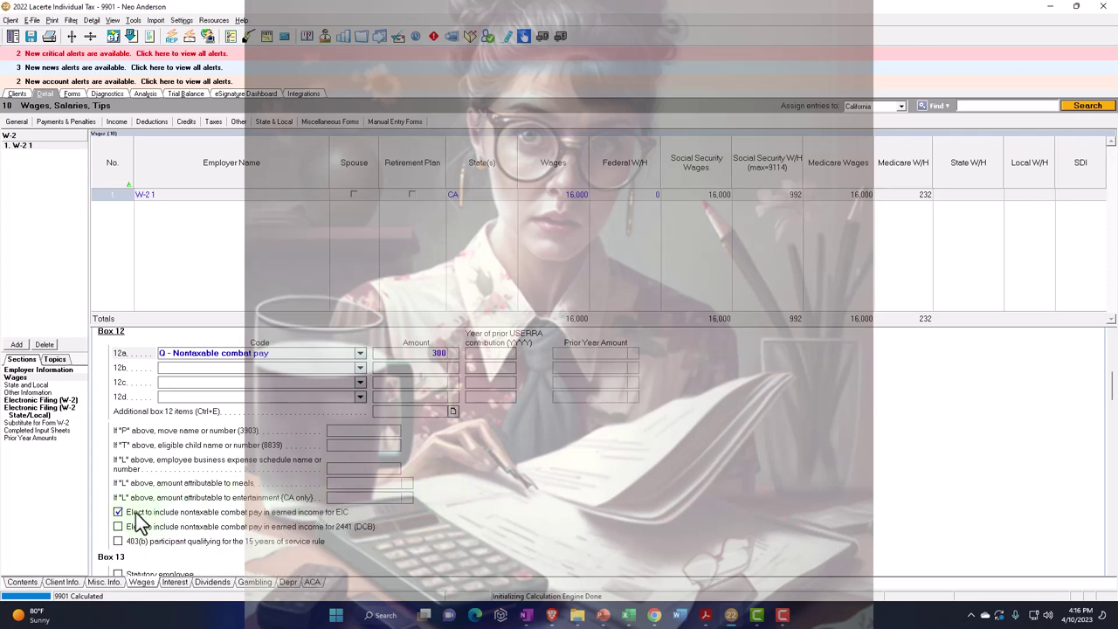
left_click(119, 513)
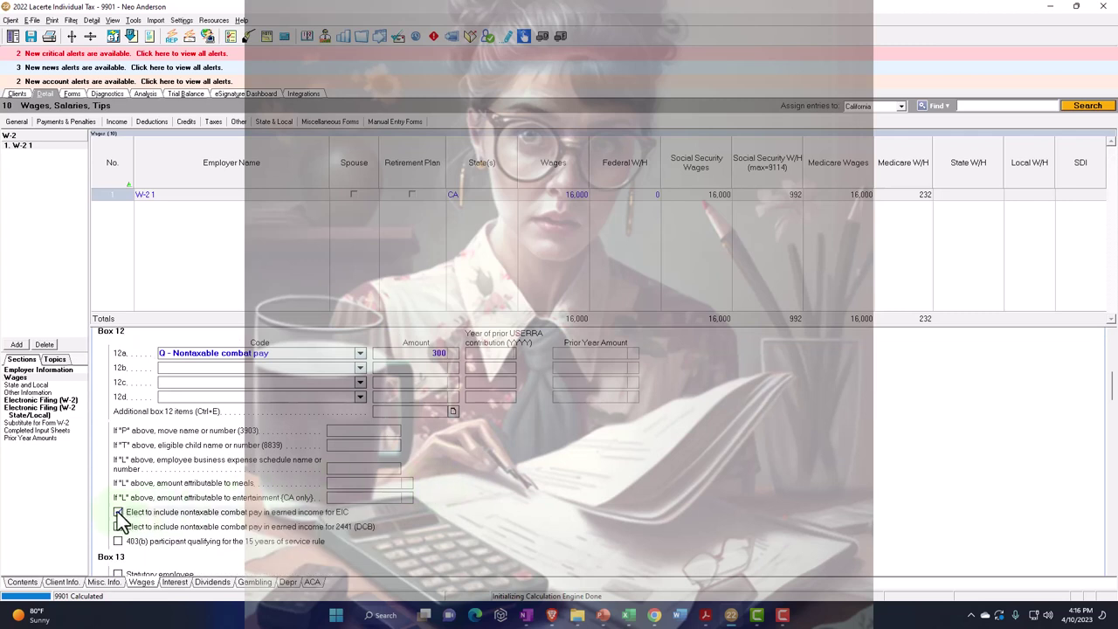
left_click(569, 196)
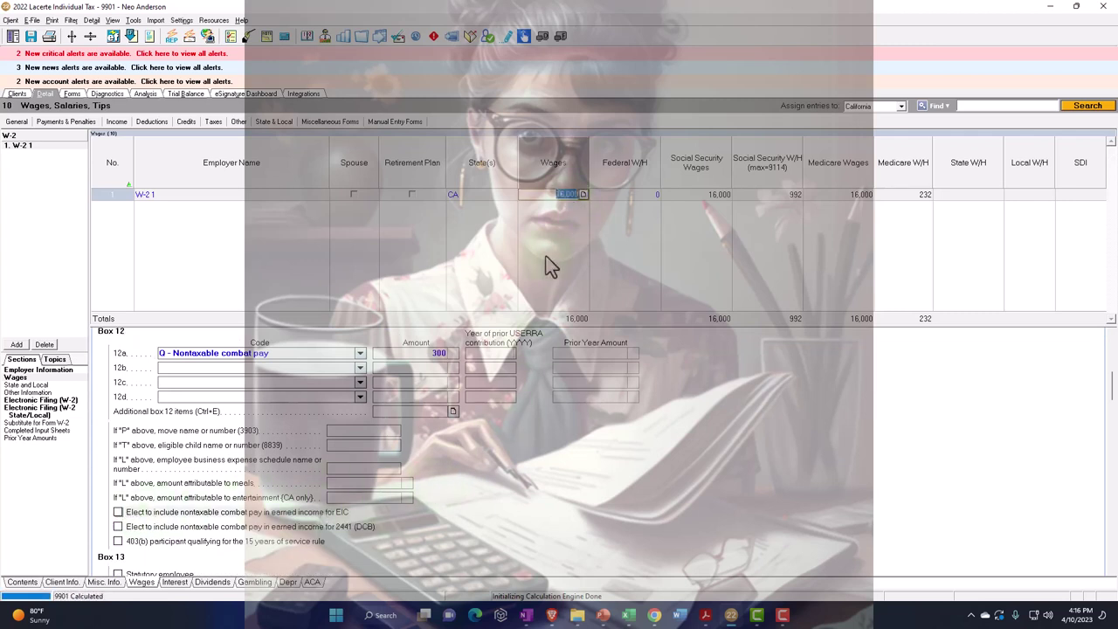
type("1000")
key("Tab")
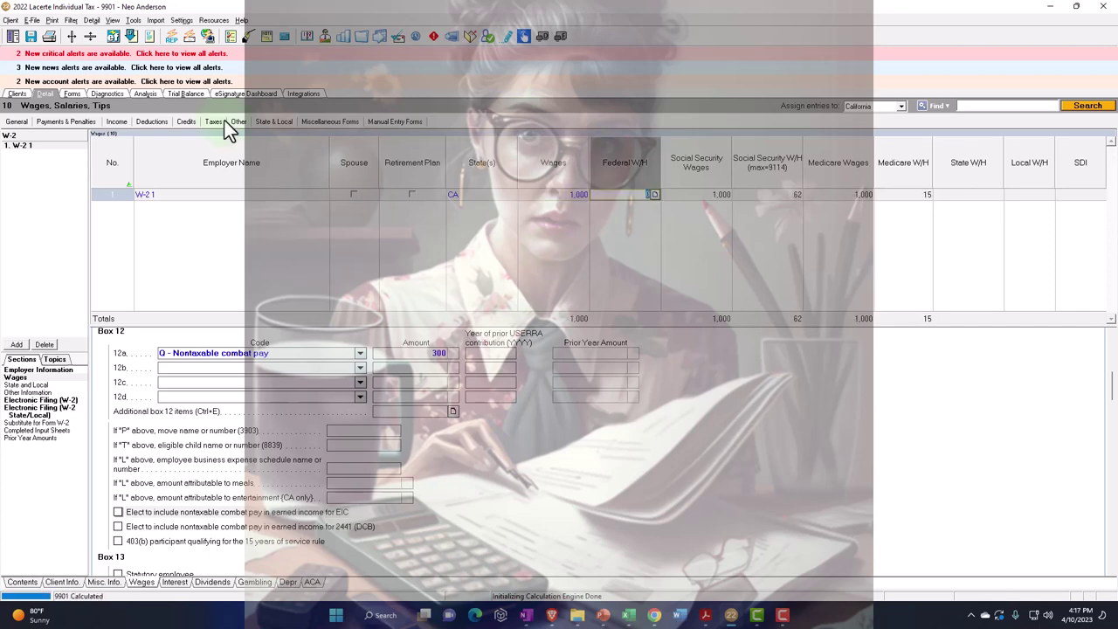
- Review the recalculated Form 1040 pages 1 and 2 with 1,000 wages
left_click(72, 94)
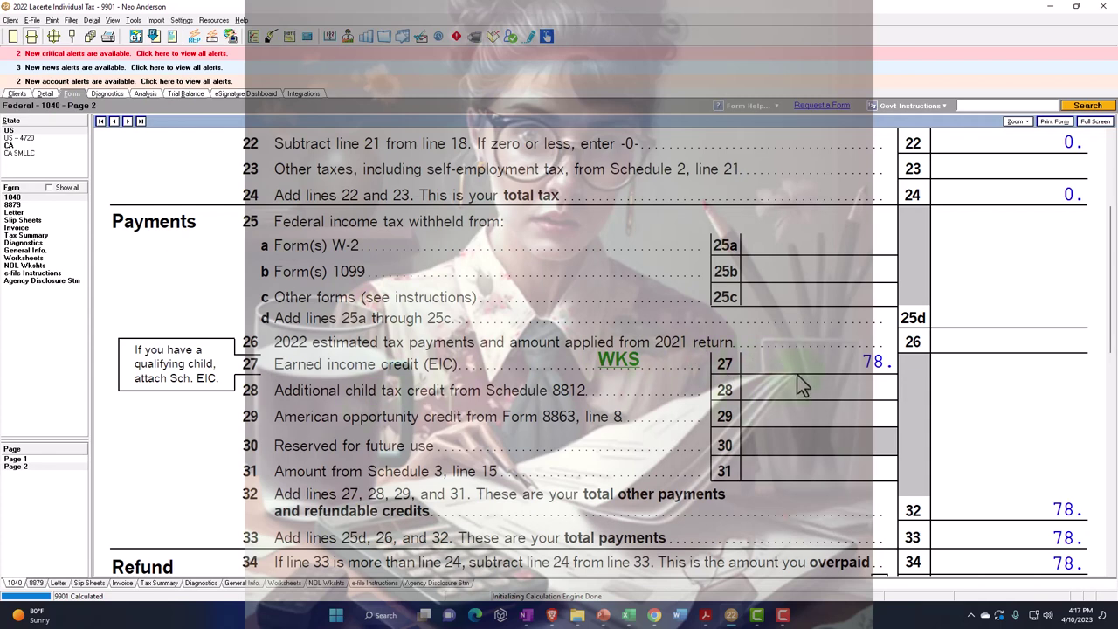
left_click(17, 461)
scroll(664, 388, "down", 6)
scroll(983, 271, "down", 5)
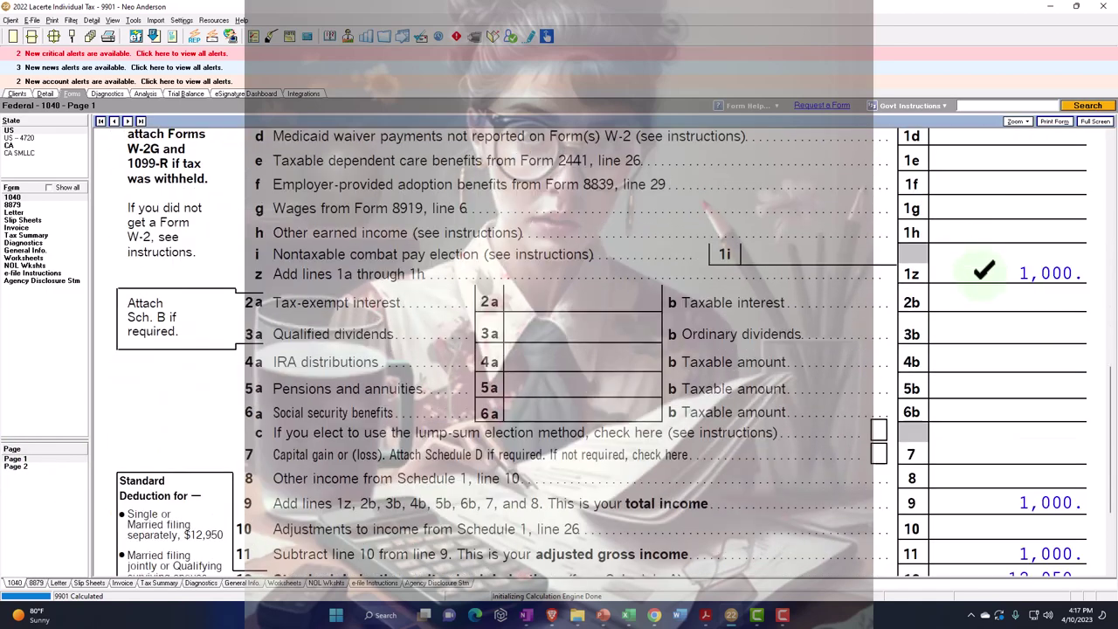
left_click(63, 468)
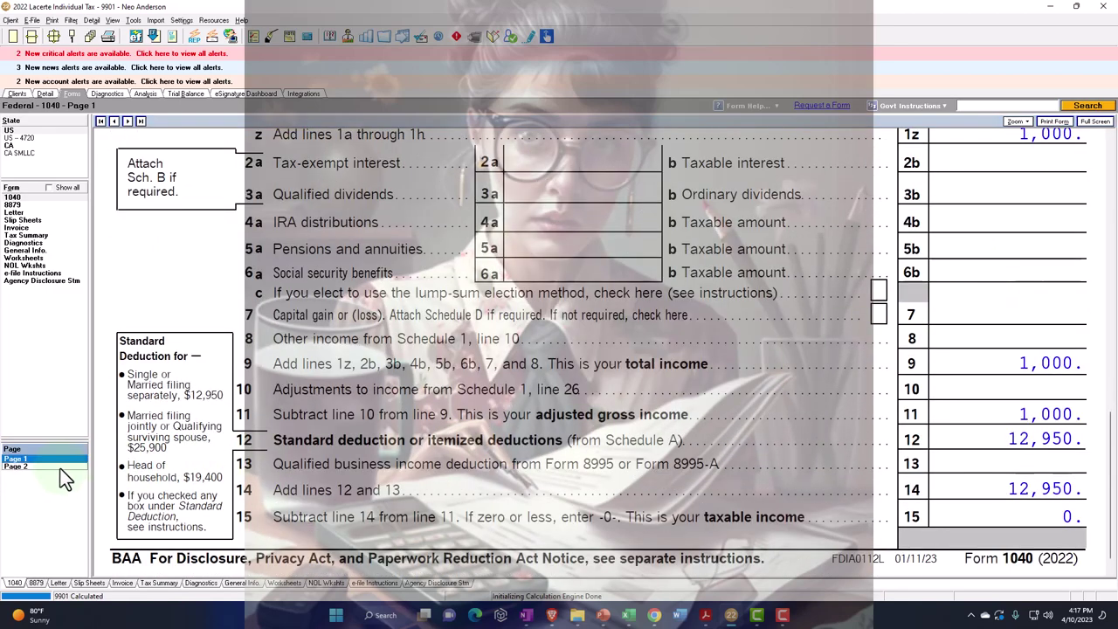
scroll(542, 419, "down", 3)
scroll(546, 420, "down", 2)
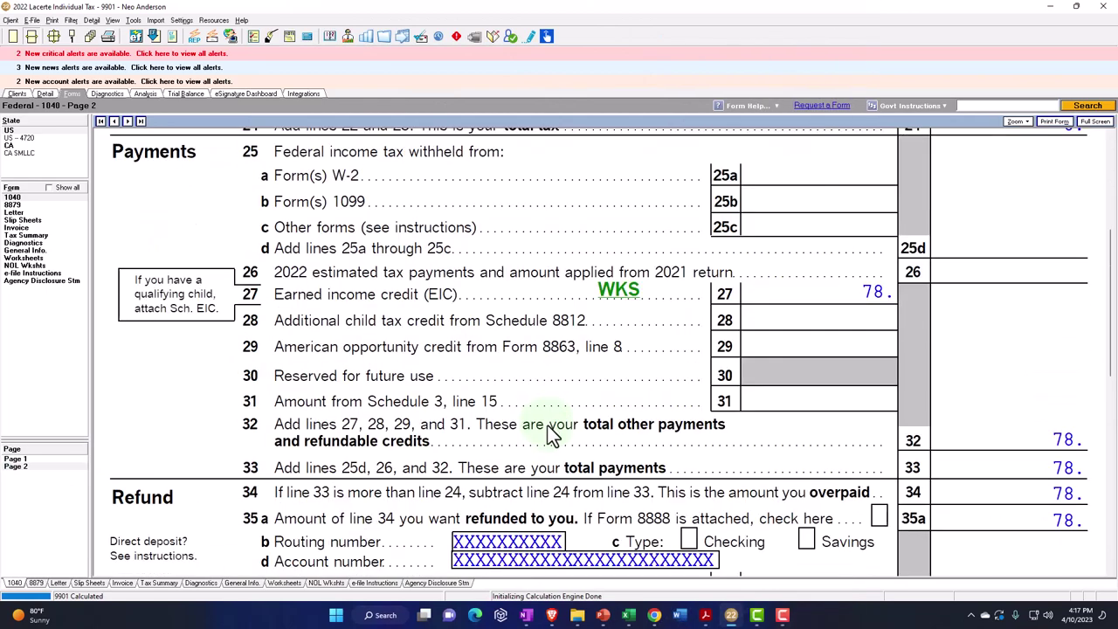
- Set box 12a combat pay to 5,000, re-elect it into EIC income, and review 1040 page 1
left_click(45, 93)
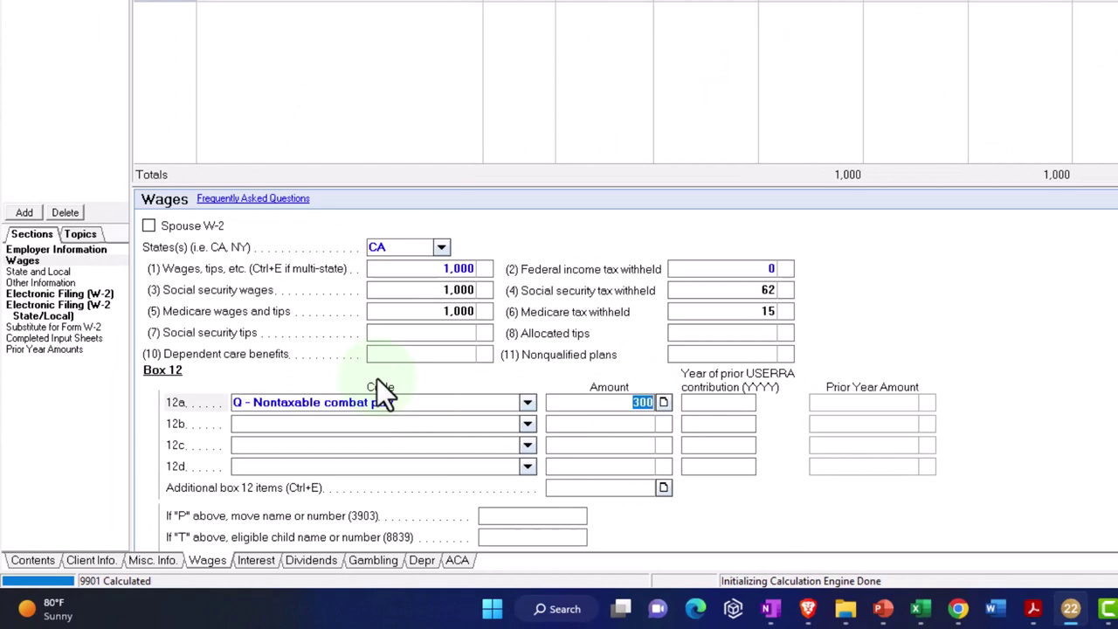
type("0")
key("Tab")
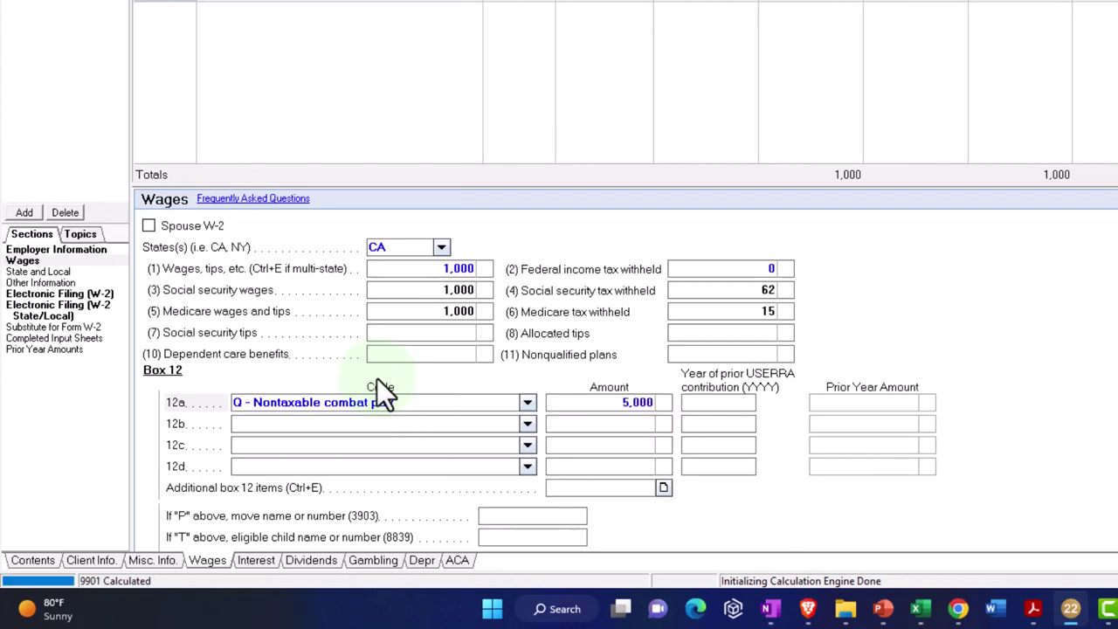
scroll(338, 348, "down", 3)
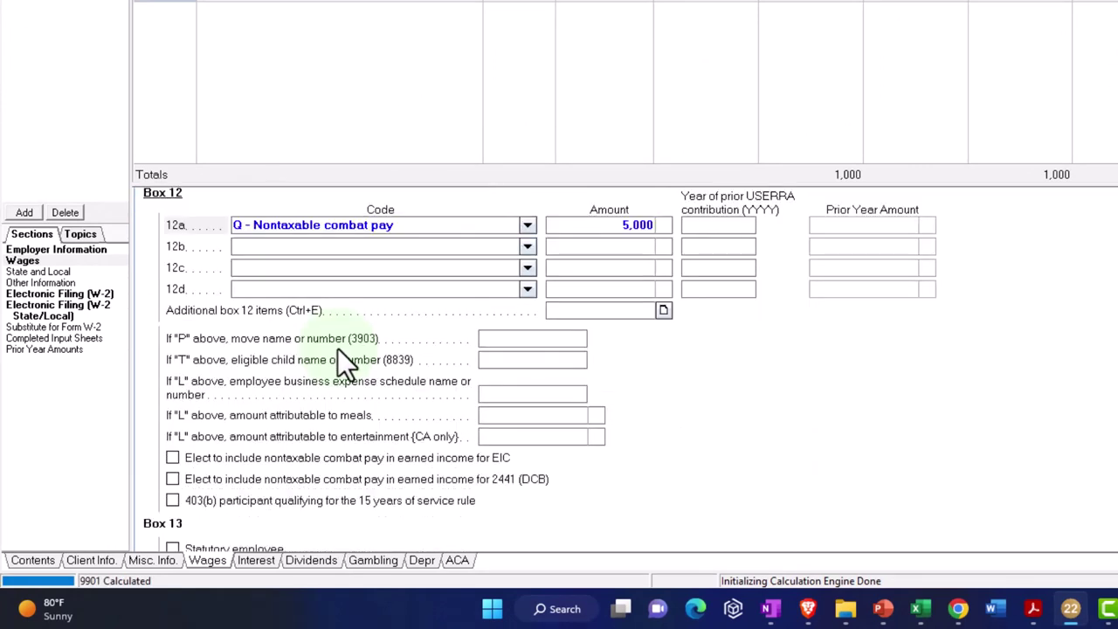
left_click(173, 458)
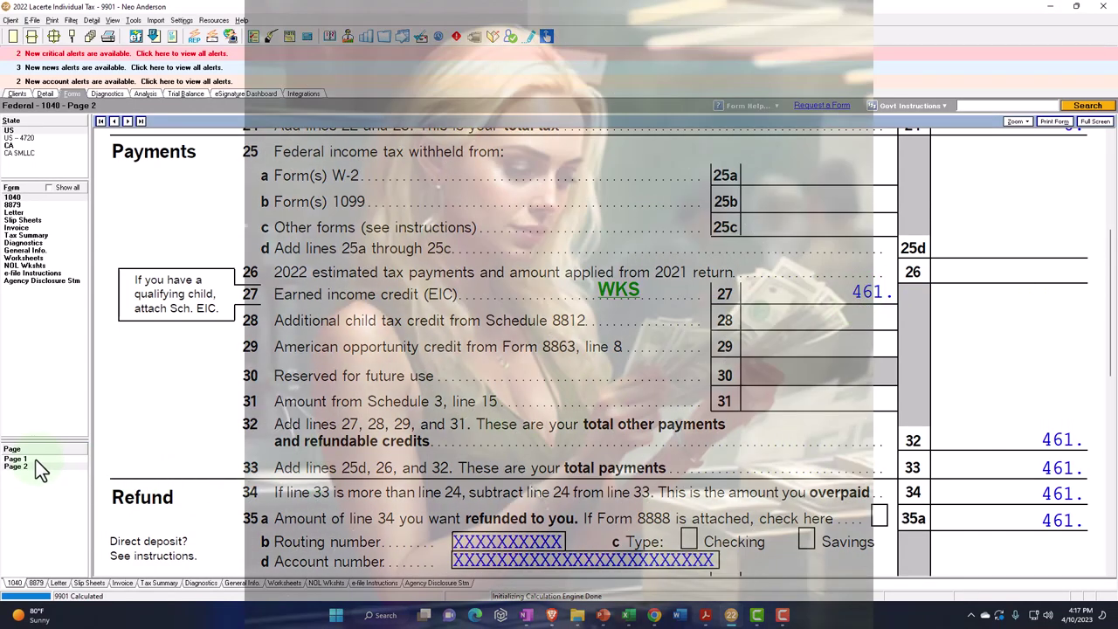
left_click(35, 460)
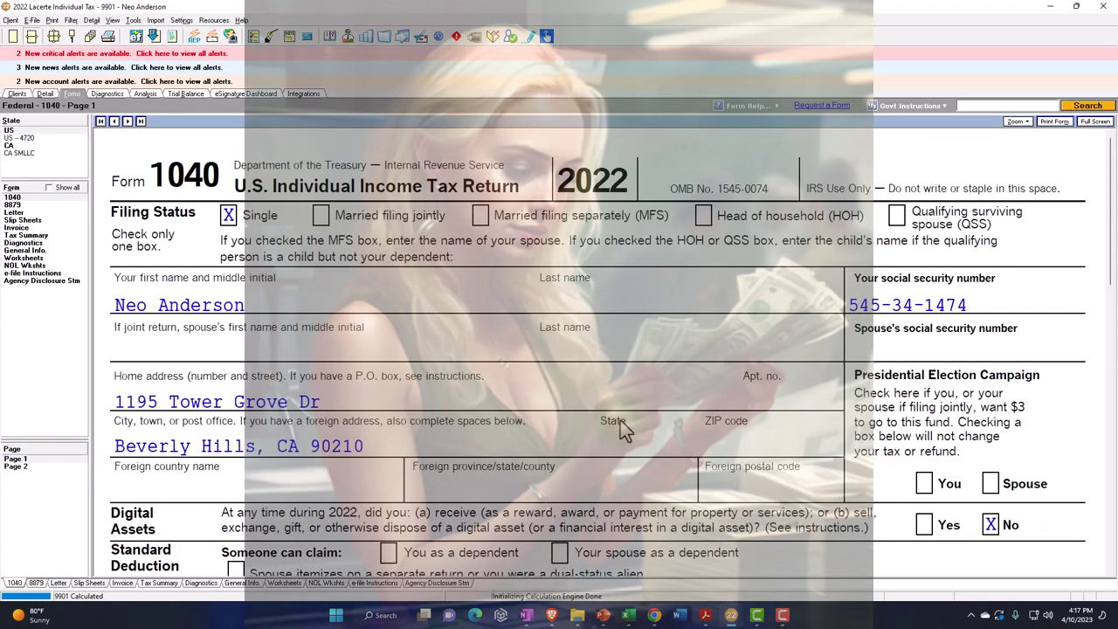
scroll(673, 417, "down", 5)
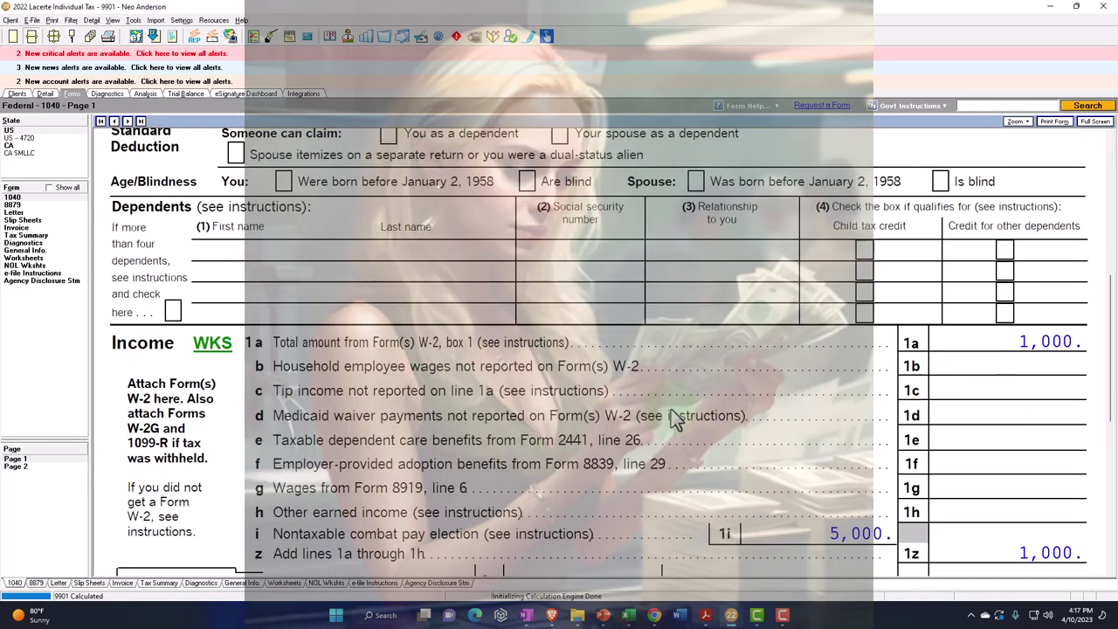
scroll(675, 419, "down", 1)
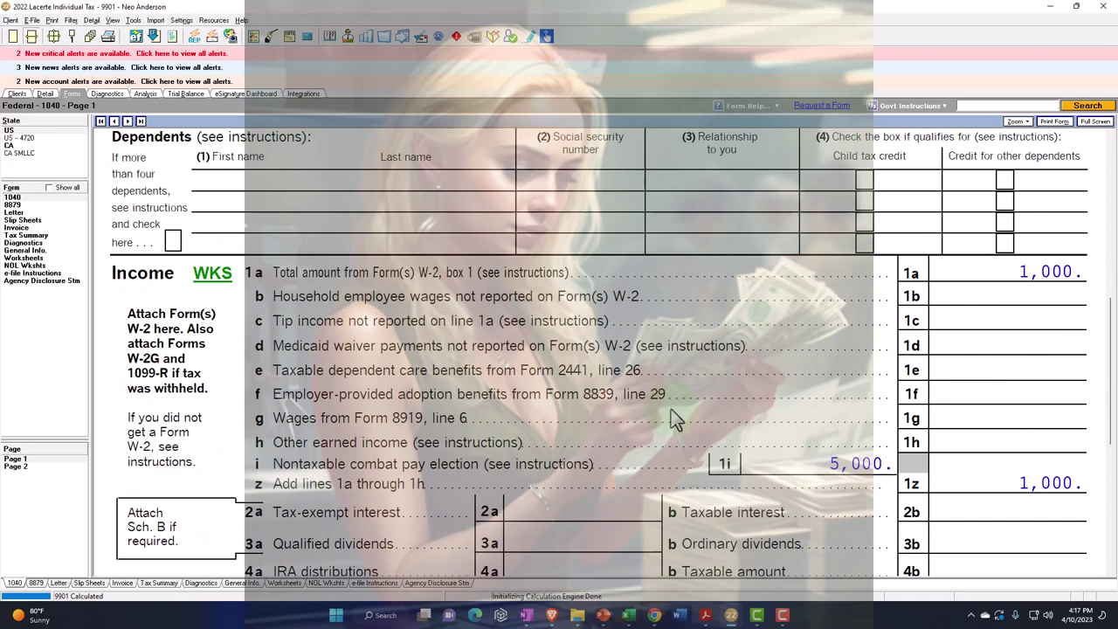
scroll(1011, 291, "down", 5)
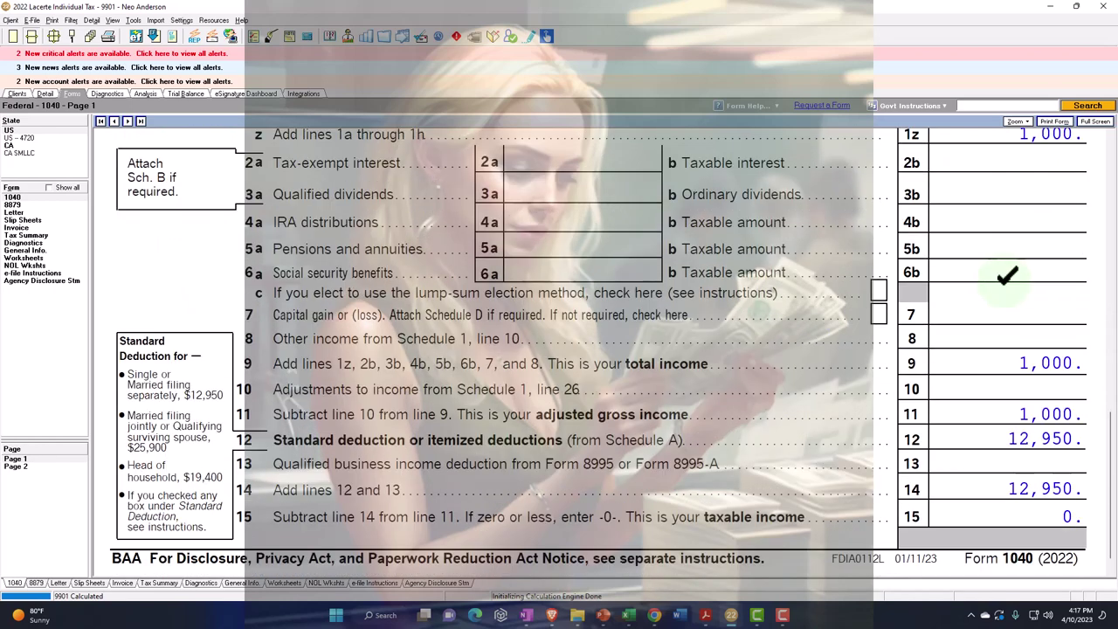
- With combat pay removed, review Form 1040 pages 2 and 1 showing the 78 earned income credit
left_click(33, 467)
scroll(389, 443, "down", 1)
scroll(389, 443, "down", 2)
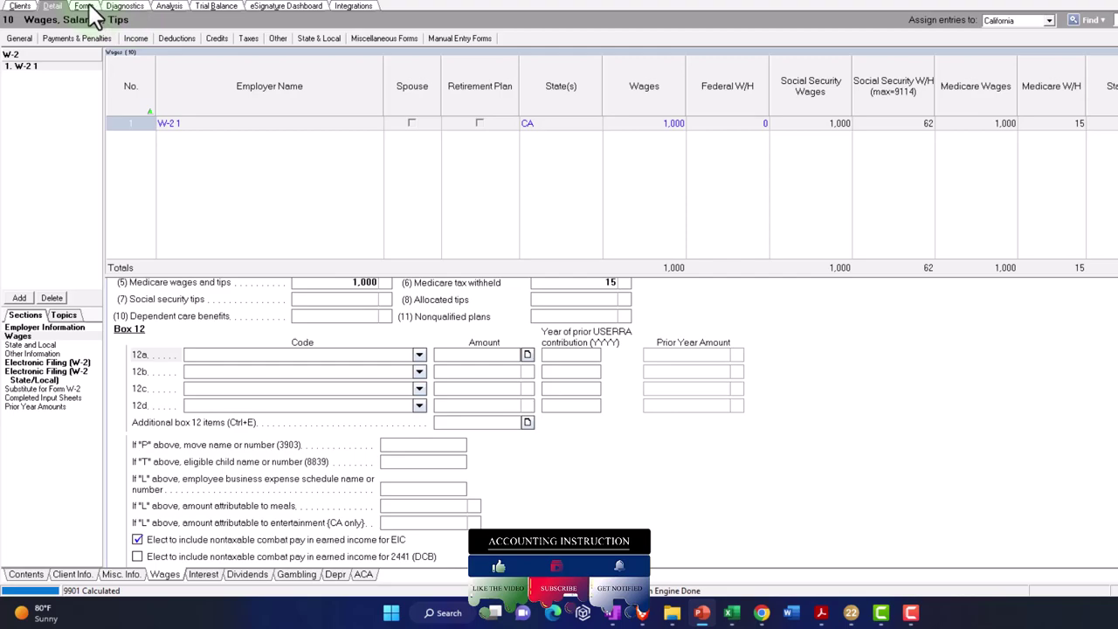
left_click(84, 7)
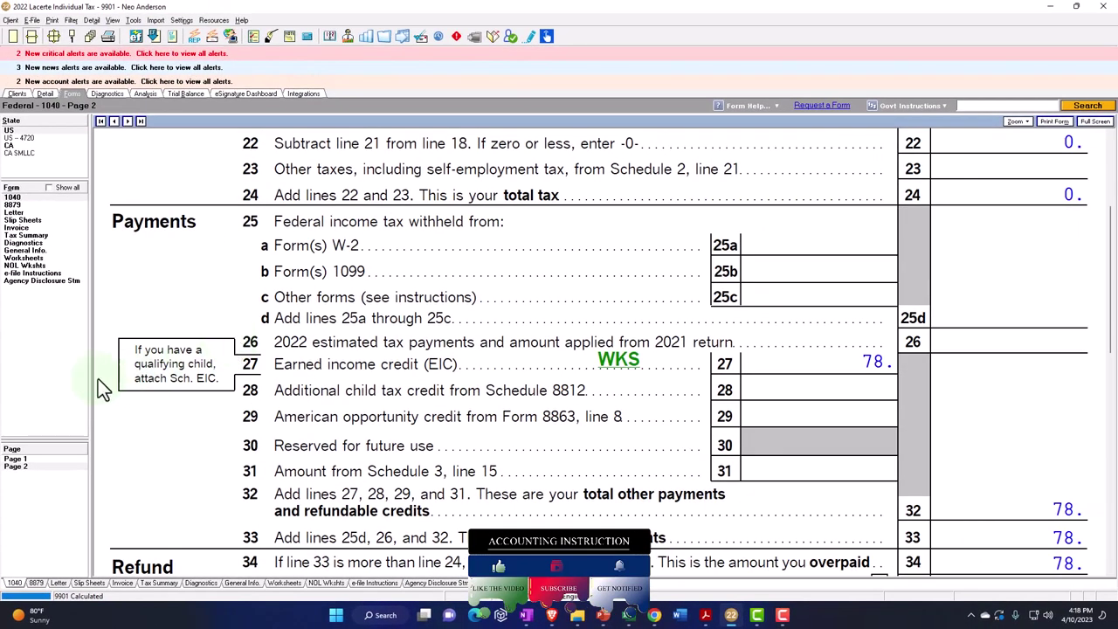
left_click(15, 459)
scroll(450, 370, "down", 10)
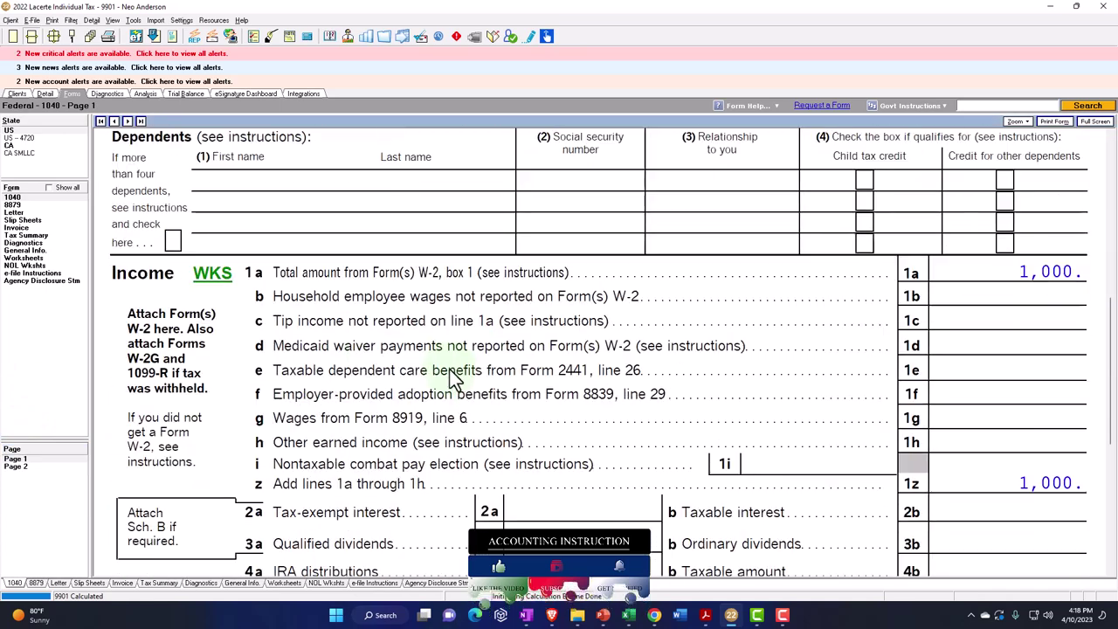
scroll(1001, 270, "down", 5)
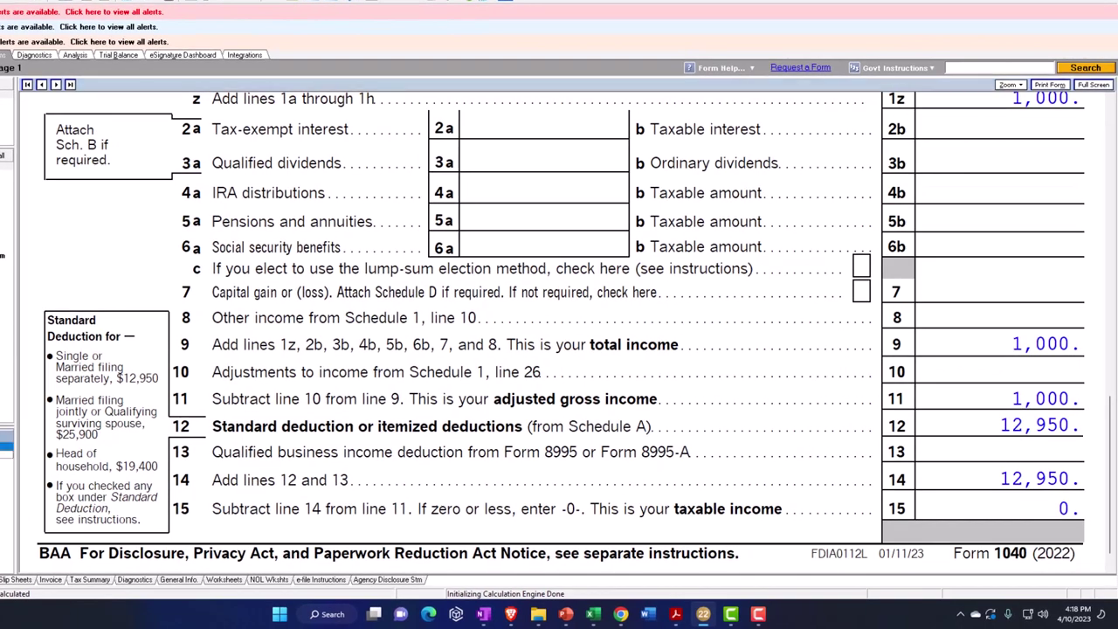
scroll(377, 441, "down", 5)
scroll(390, 435, "down", 3)
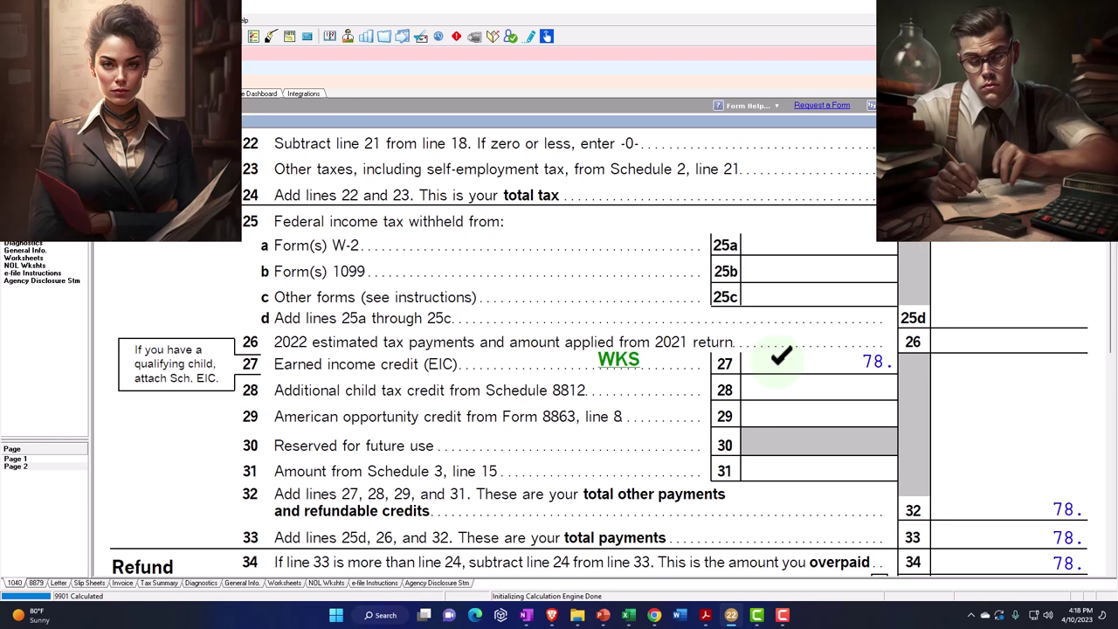
- In the blank Excel sheet, type the Wages header in cell A1
left_click(629, 616)
left_click(70, 212)
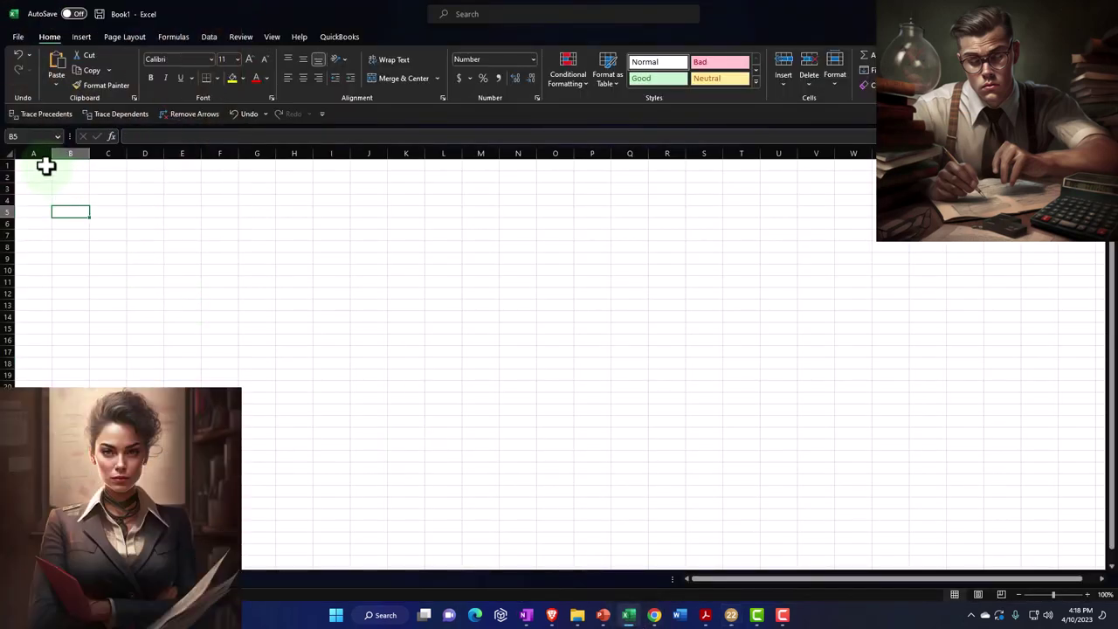
left_click(96, 293)
scroll(97, 295, "up", 7)
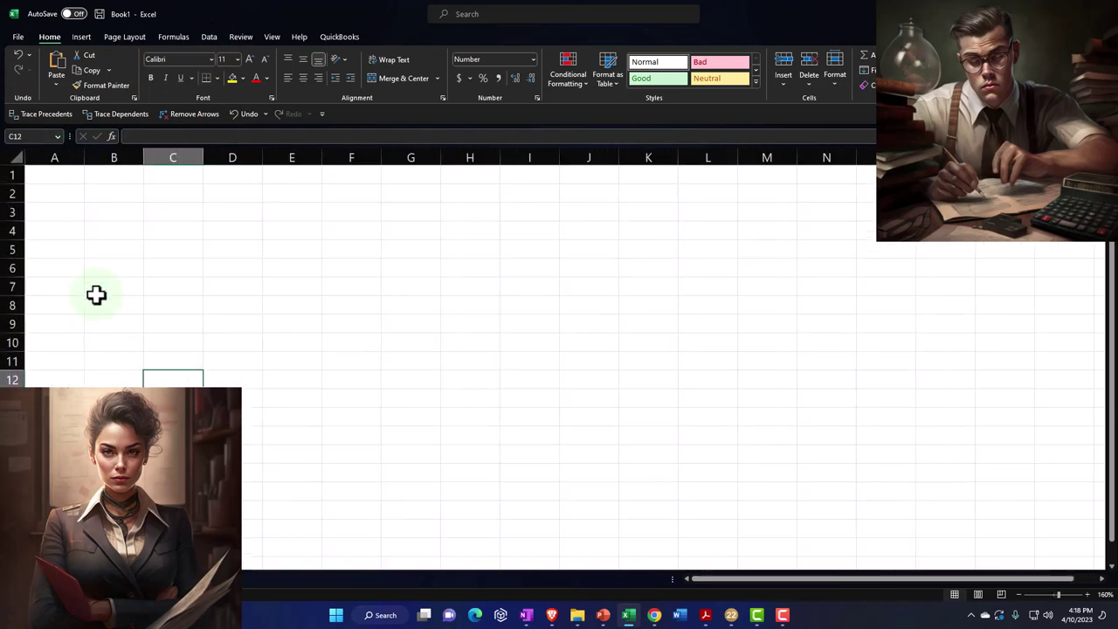
scroll(99, 297, "up", 1)
left_click(75, 187)
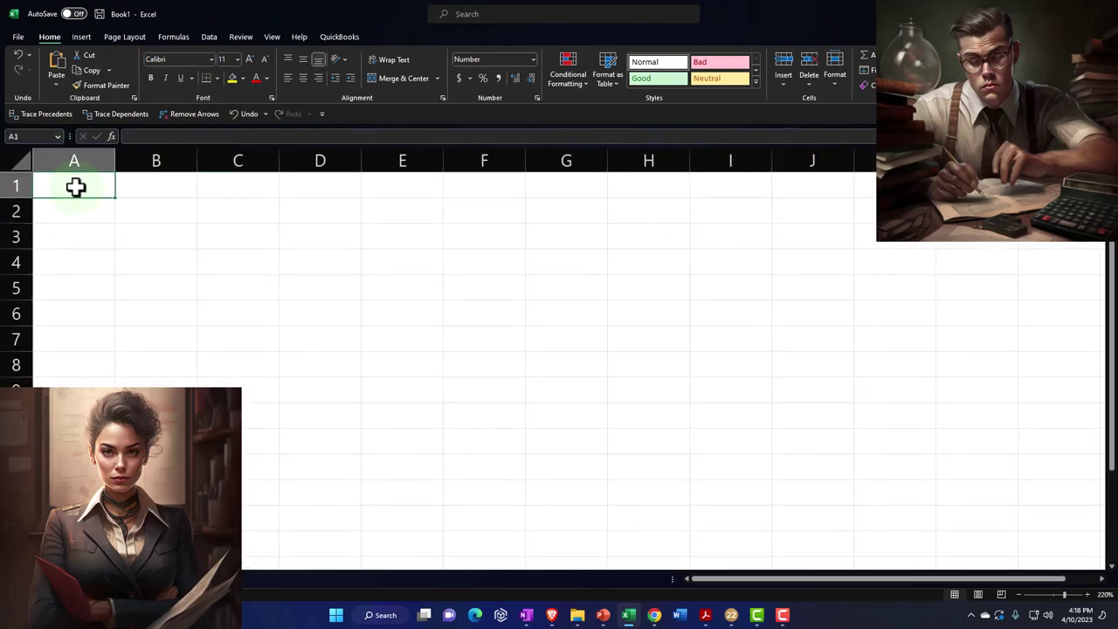
type("W")
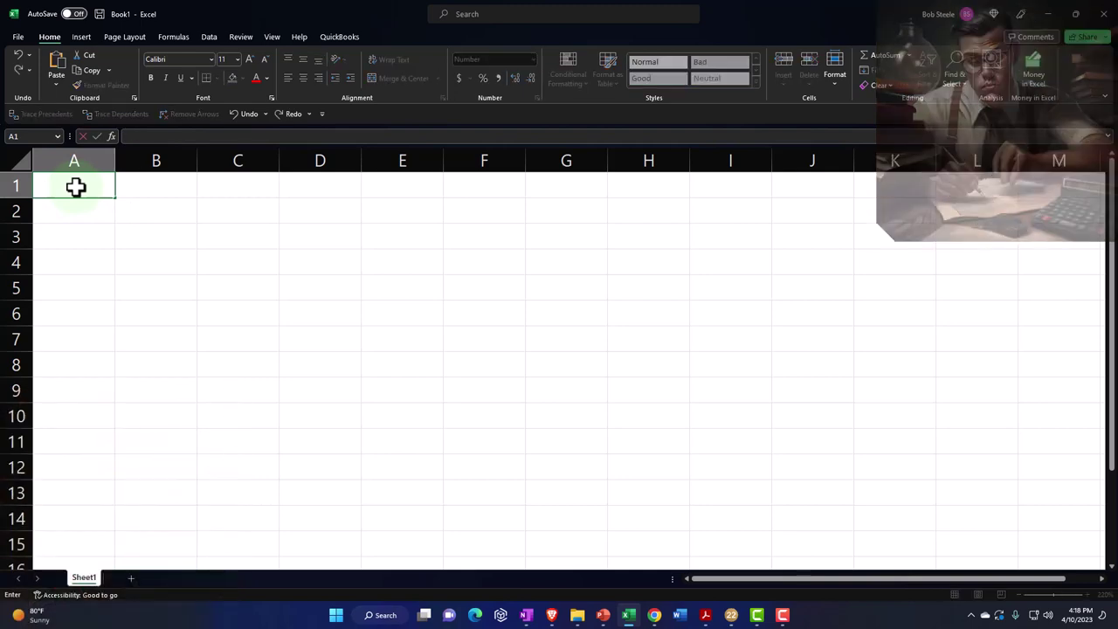
type("ages")
key("Return")
- Enter 1,000 wages in A2 with a 78 credit beside it in B2
type("1,")
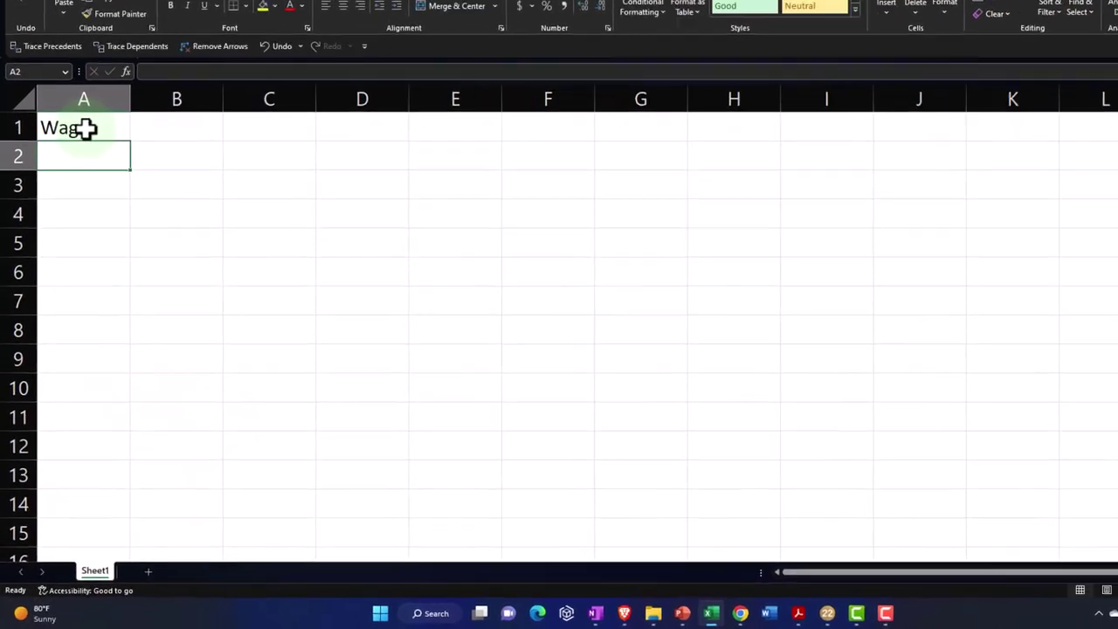
type("000")
key("Return")
key("Right")
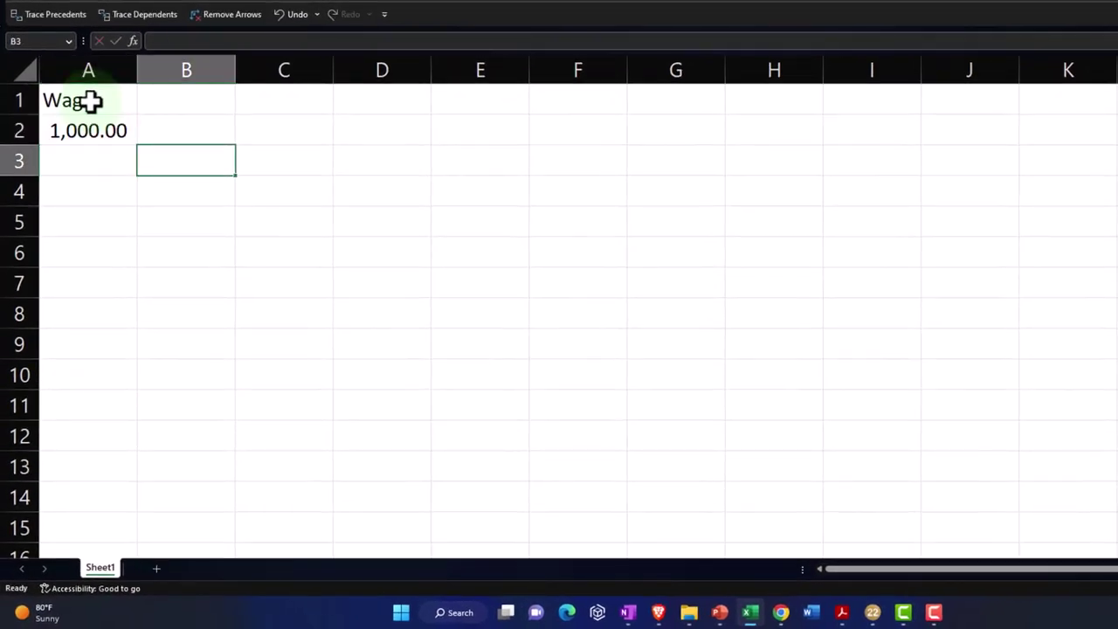
key("Up")
type("78")
key("Return")
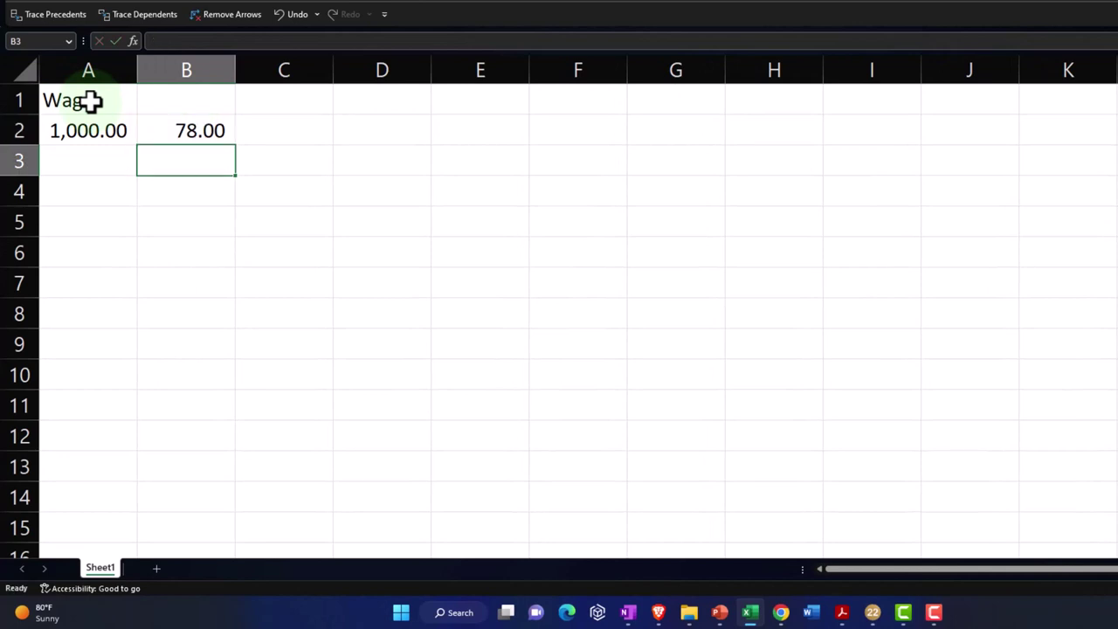
left_click(844, 614)
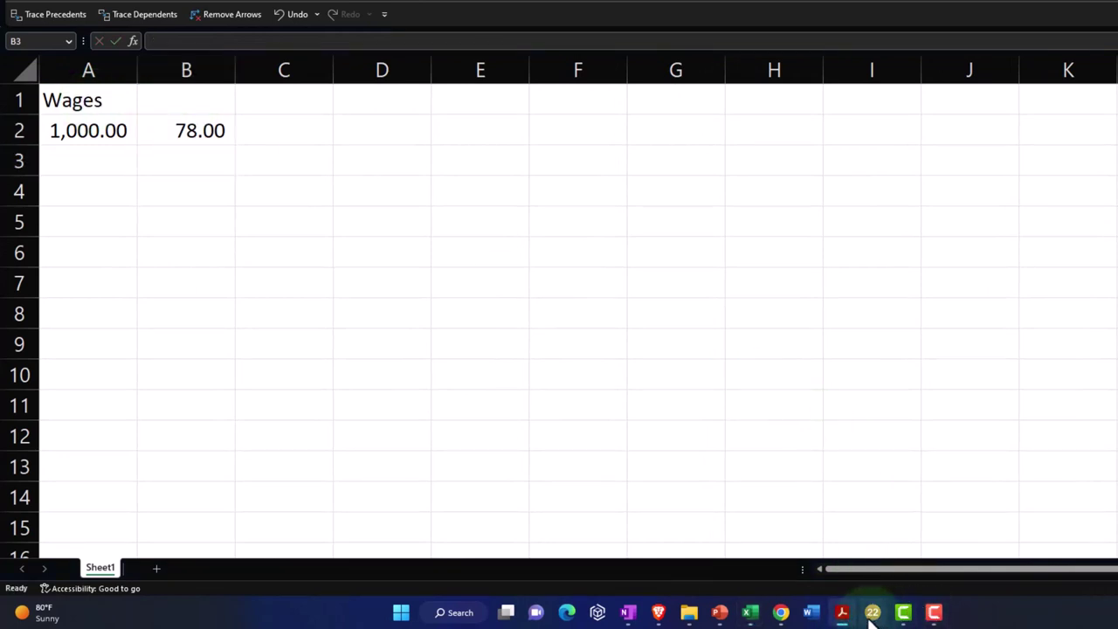
- Change the W-2 wages to 2,000 and view Form 1040 page 2 showing a 155 EIC
left_click(751, 612)
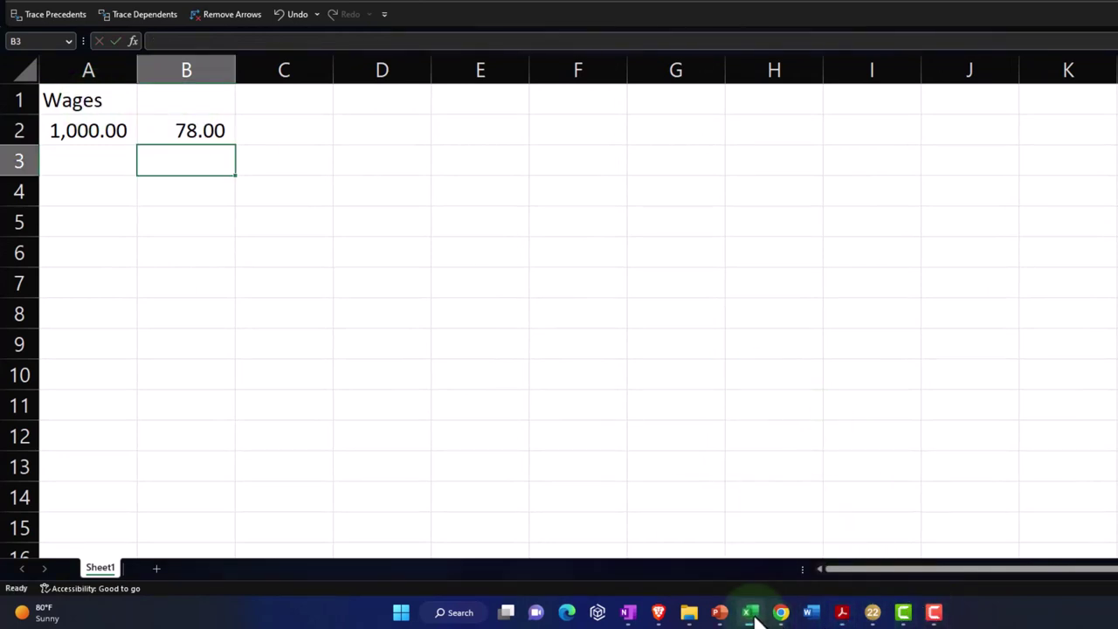
left_click(871, 613)
double_click(559, 339)
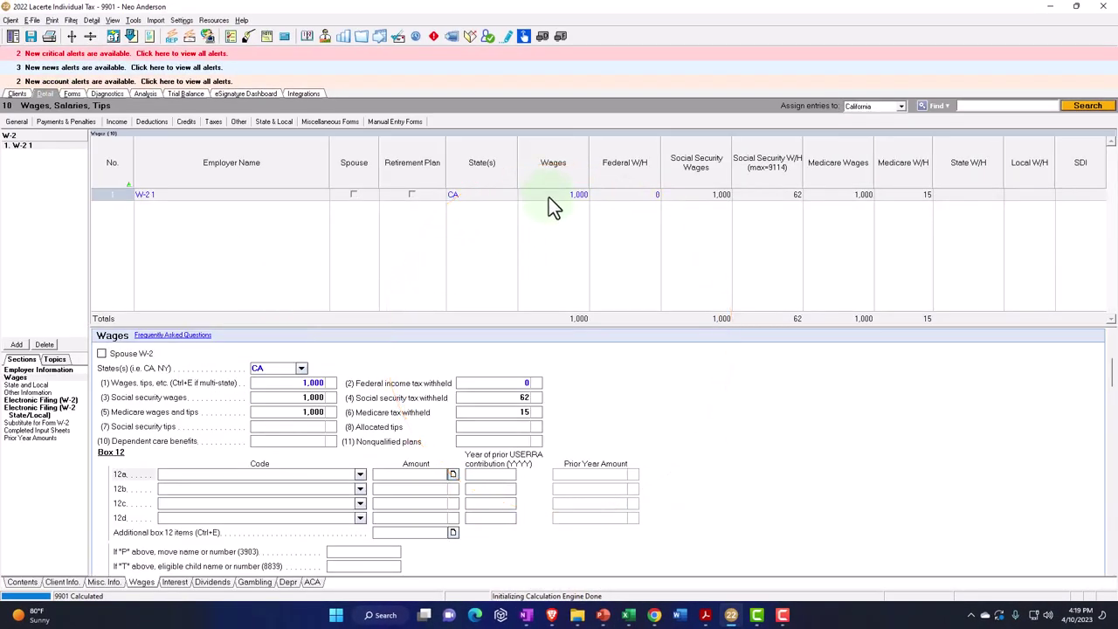
left_click(549, 196)
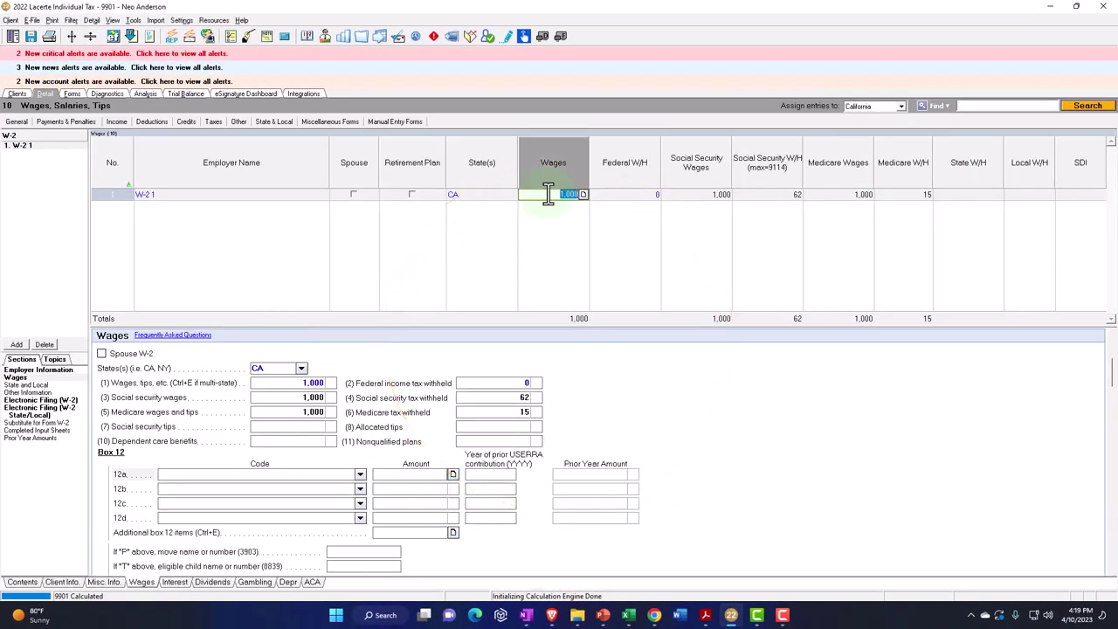
type("2000")
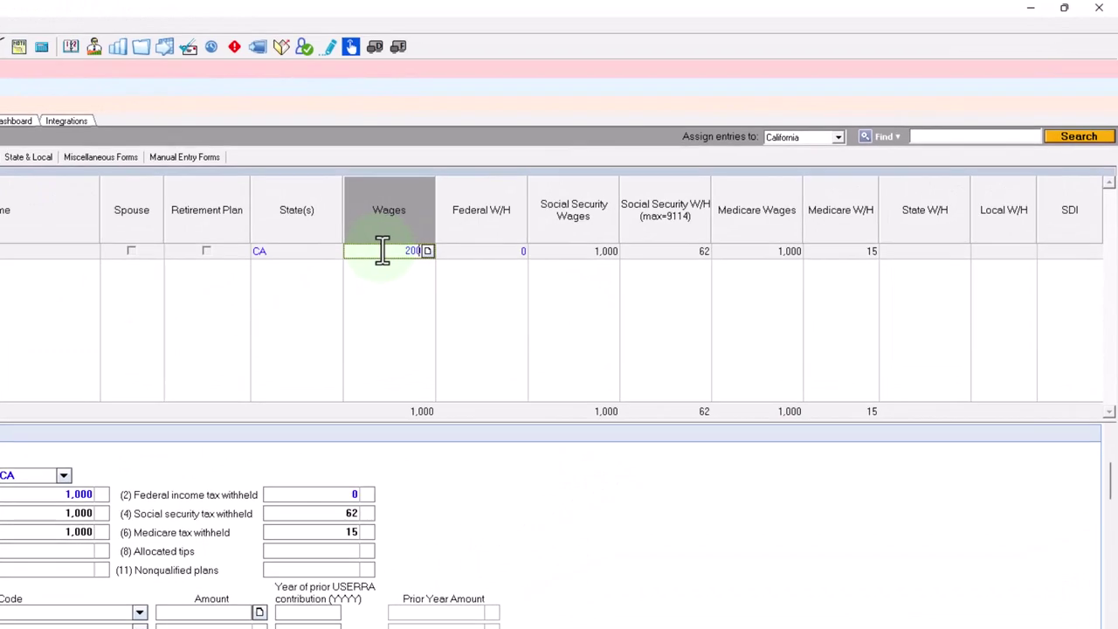
key("Tab")
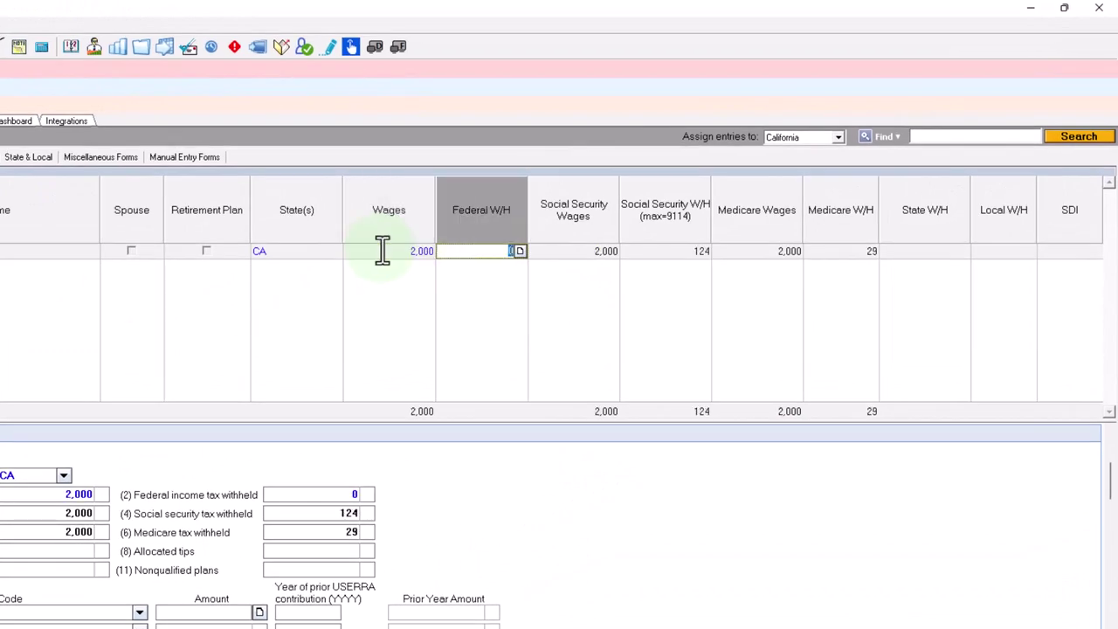
key("F9")
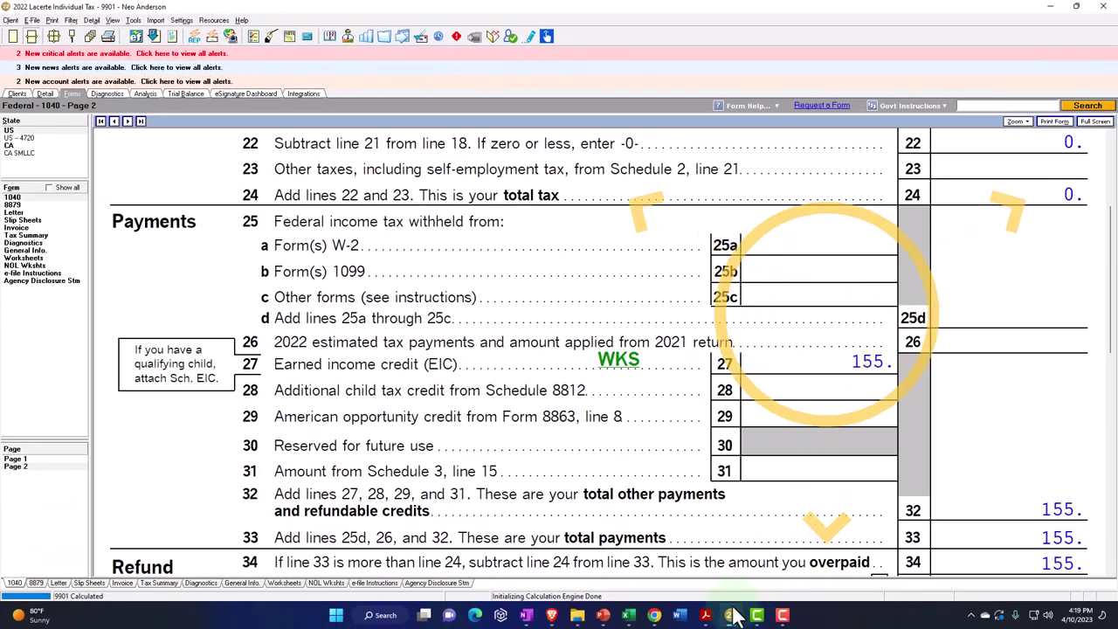
- Log 2,000 wages with a 155 credit in row 3, then maximize the IRS EIC table PDF
left_click(628, 615)
left_click(70, 242)
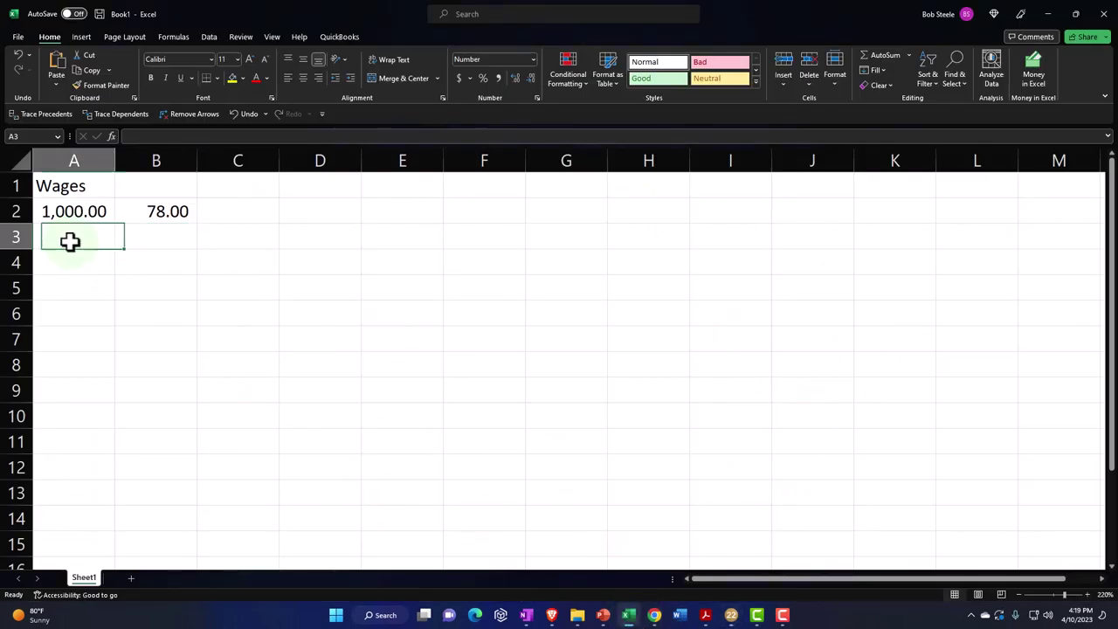
type("2000")
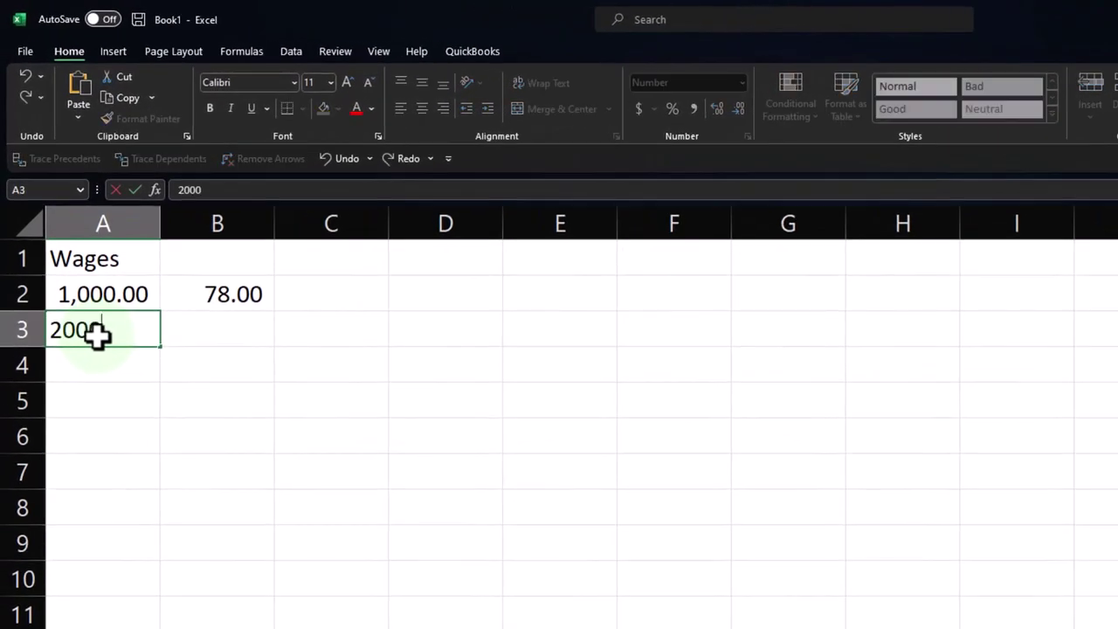
key("Tab")
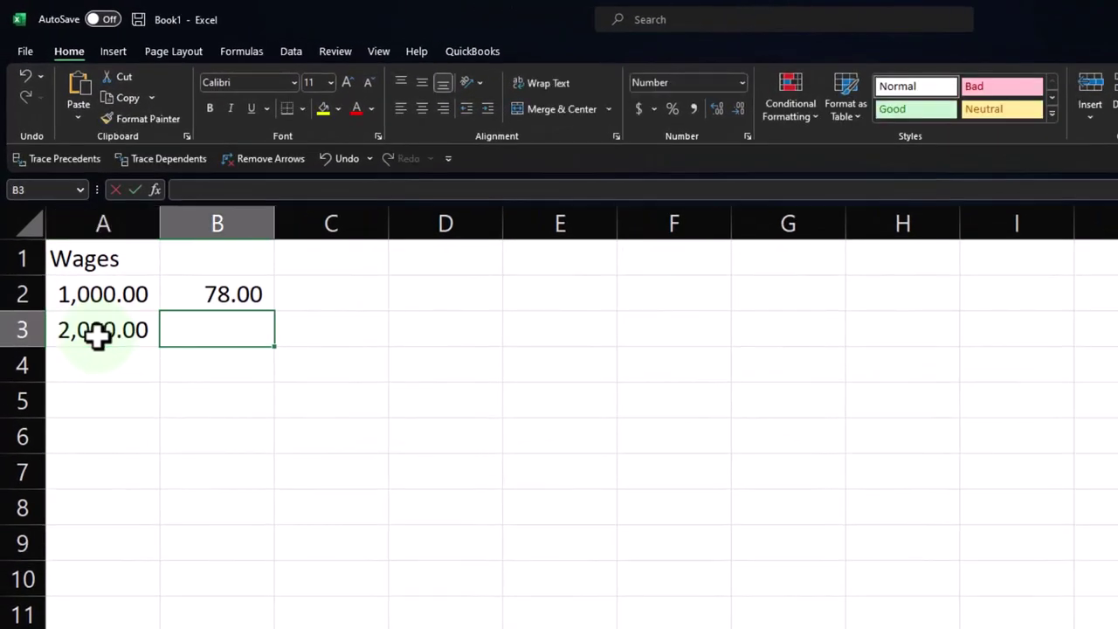
type("155")
key("Tab")
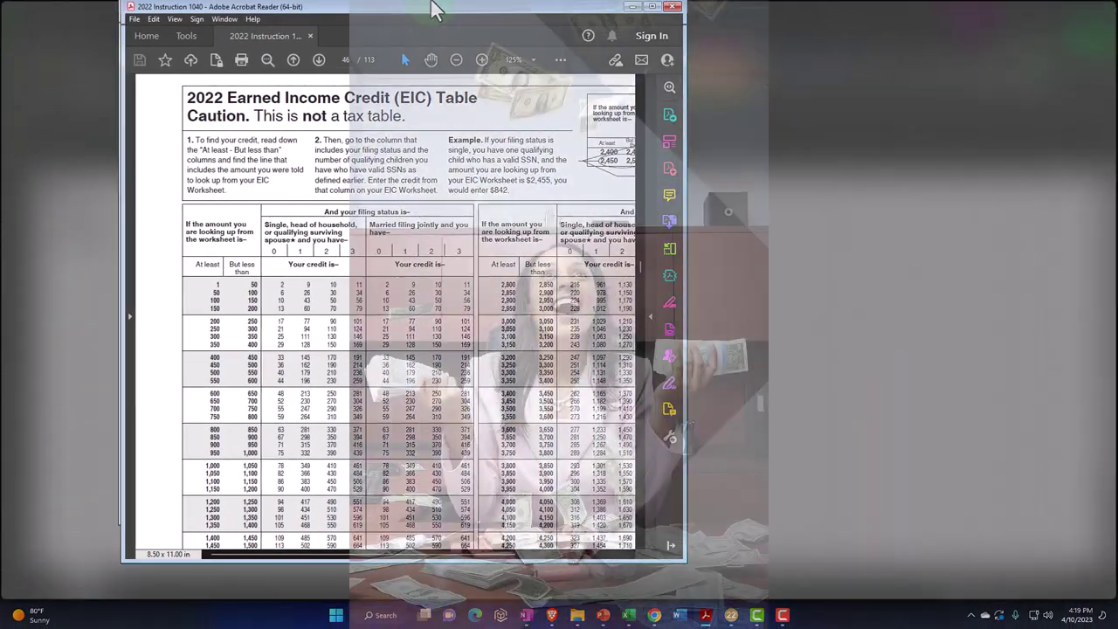
double_click(435, 11)
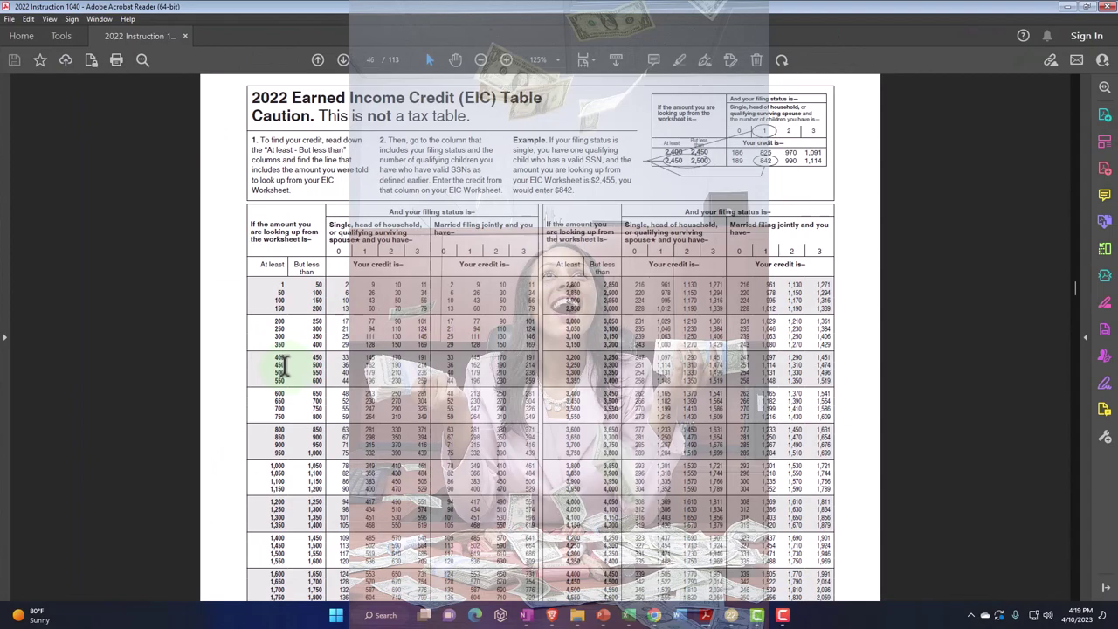
- Scroll up the 2022 EIC Table page to bring its title into view
scroll(284, 365, "up", 3)
scroll(288, 376, "up", 5)
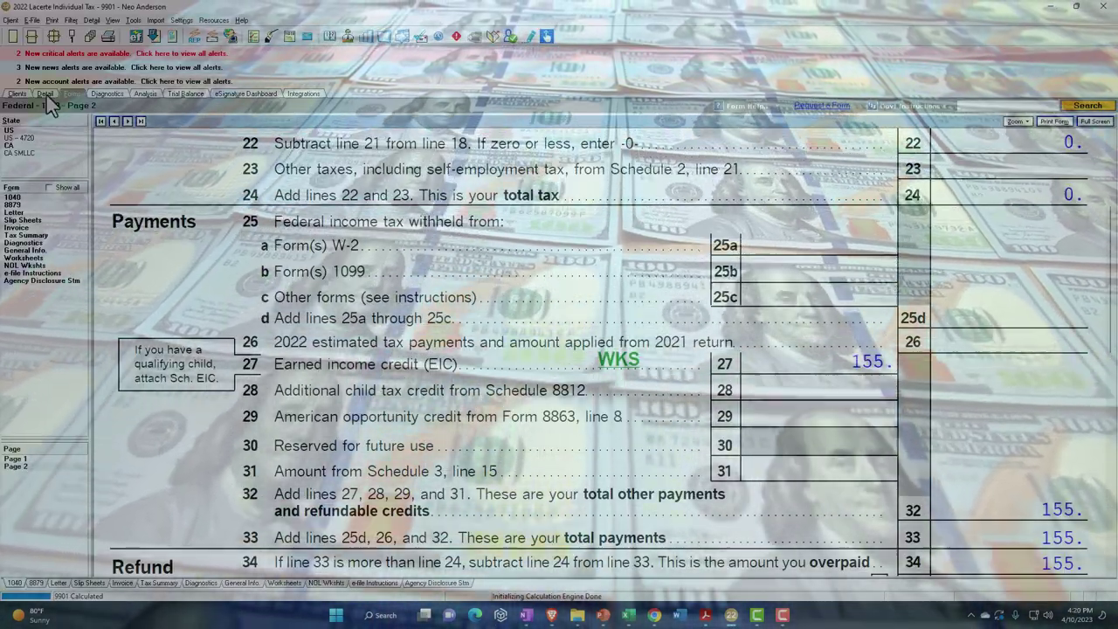
- Enter 3,000 as the W-2 wages and view the recalculated credit on Form 1040 page 2
left_click(45, 94)
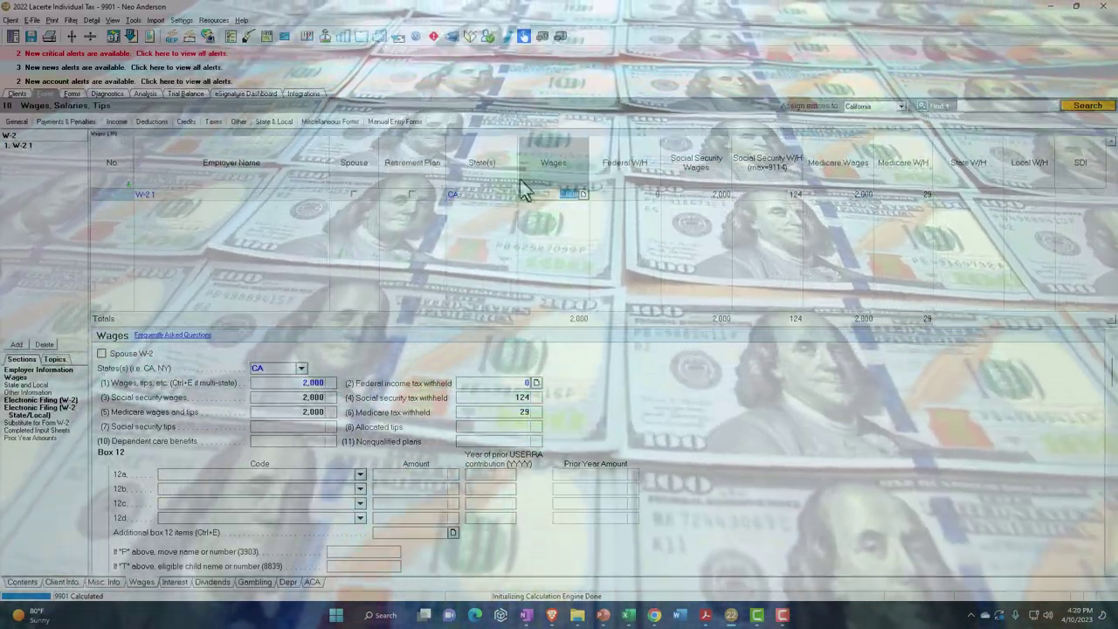
left_click(521, 189)
type("3,")
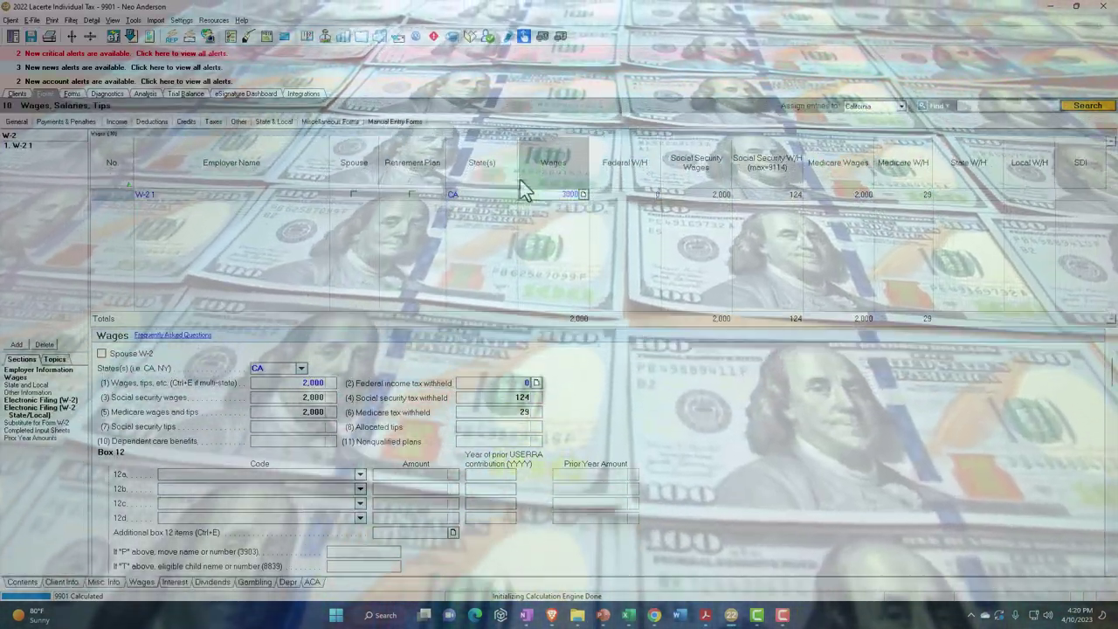
type("000")
key("Tab")
left_click(69, 92)
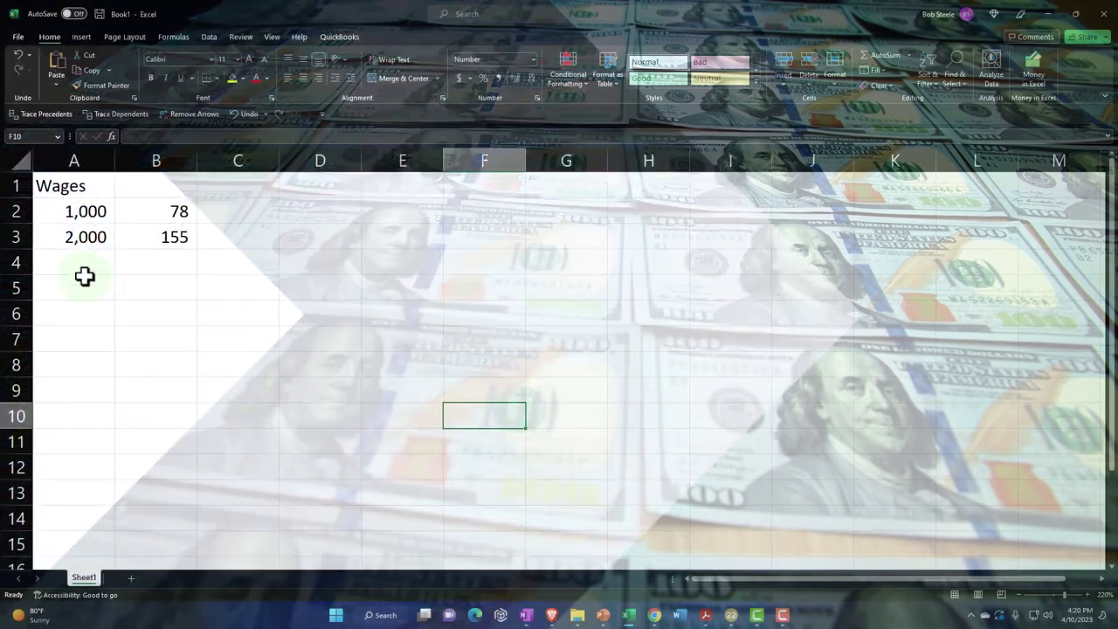
- Log 3,000 wages with a 231 credit in row 4 of the wage log
left_click(67, 256)
type("3,000")
key("Tab")
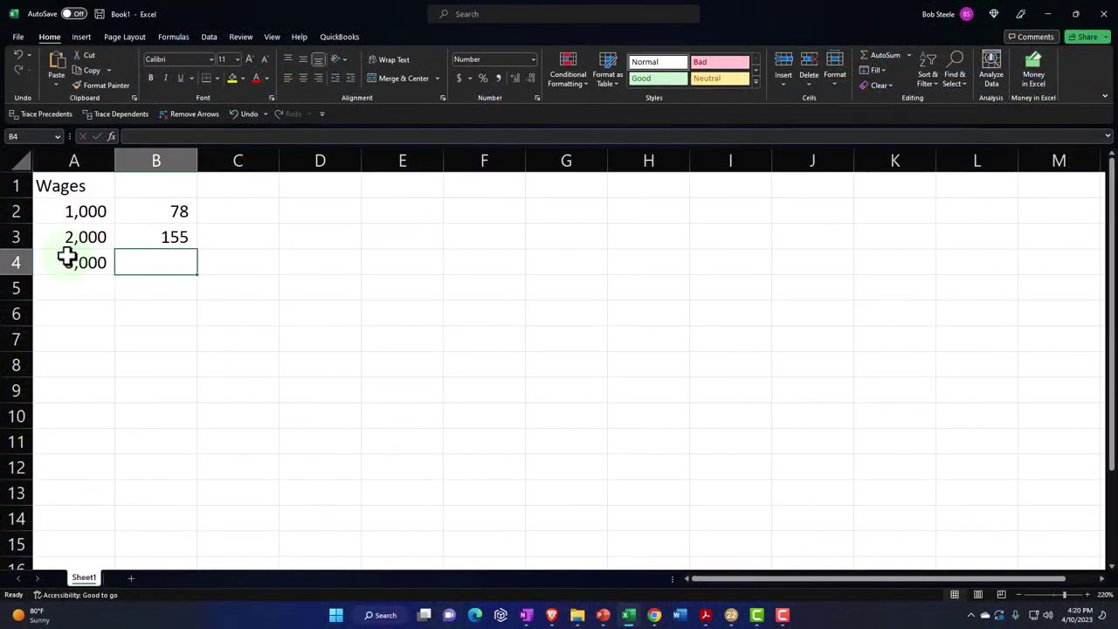
type("3")
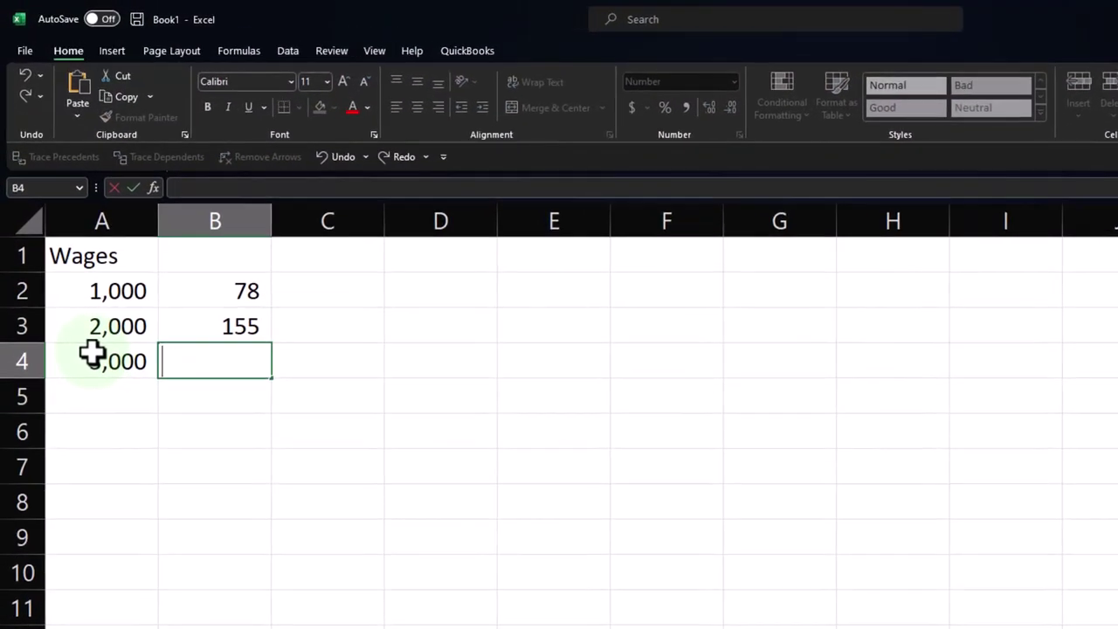
type("31")
key("Return")
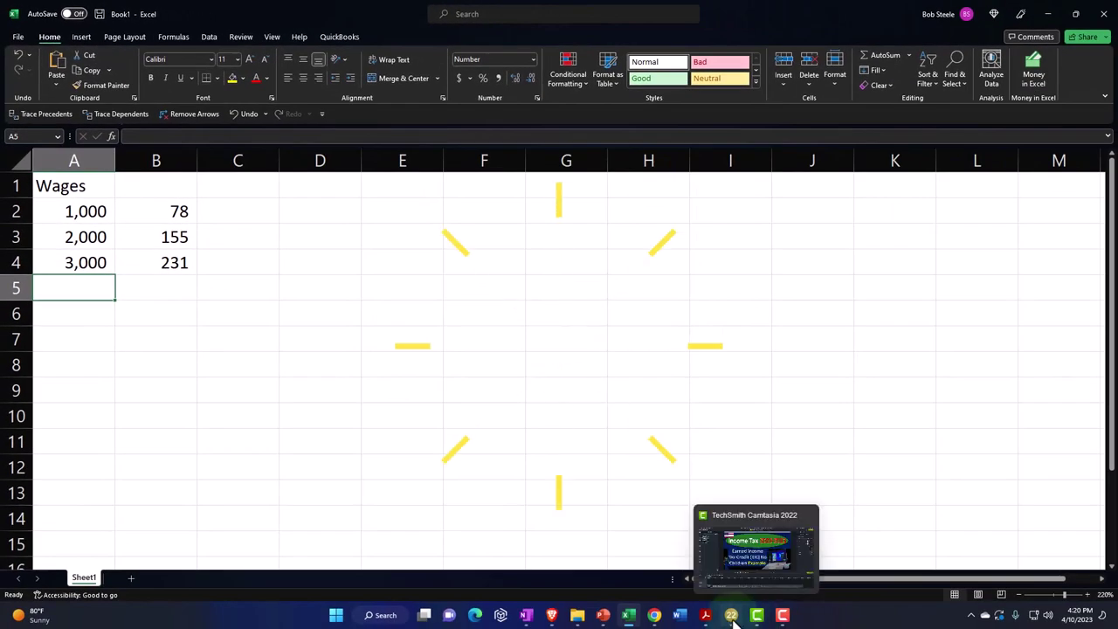
- Set the W-2 wages to 5,000 and check the 384 credit on Form 1040 page 2
left_click(733, 615)
left_click(45, 94)
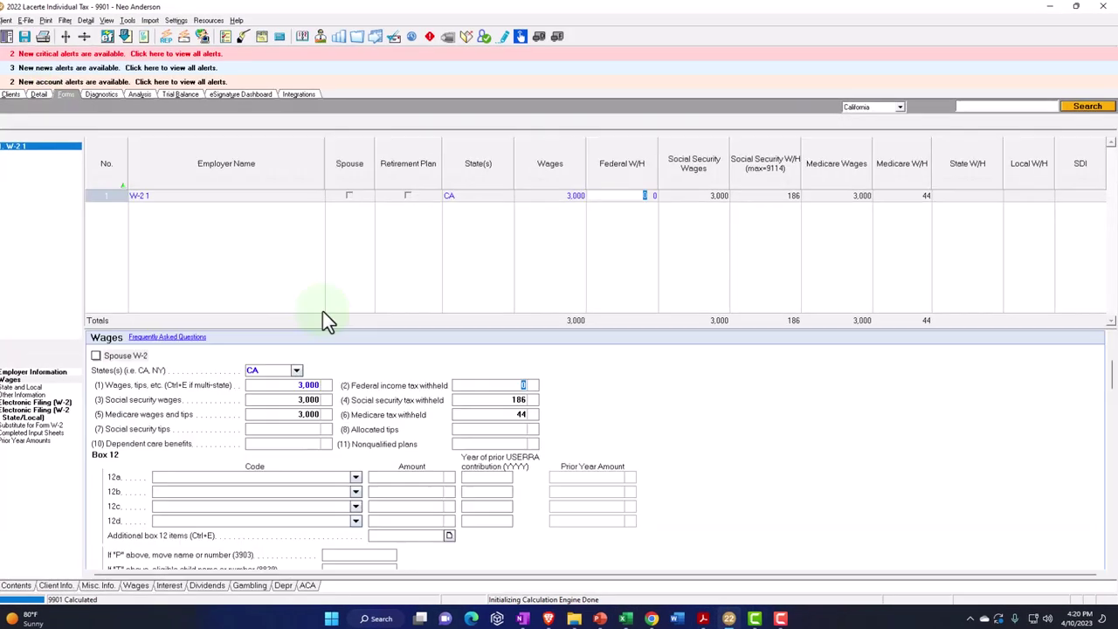
left_click(546, 197)
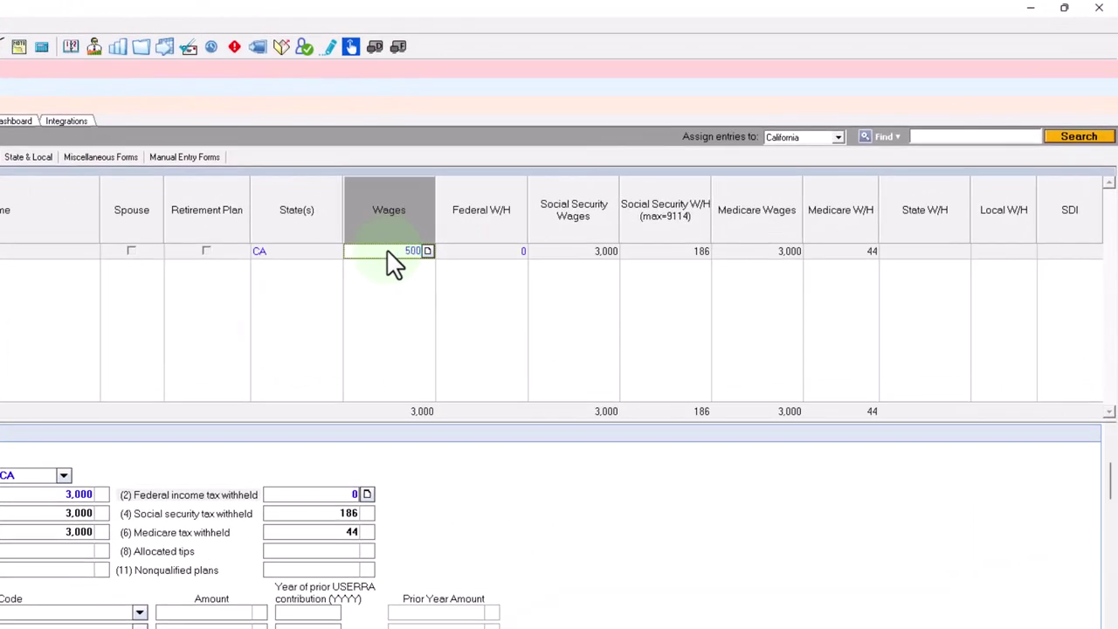
key("Tab")
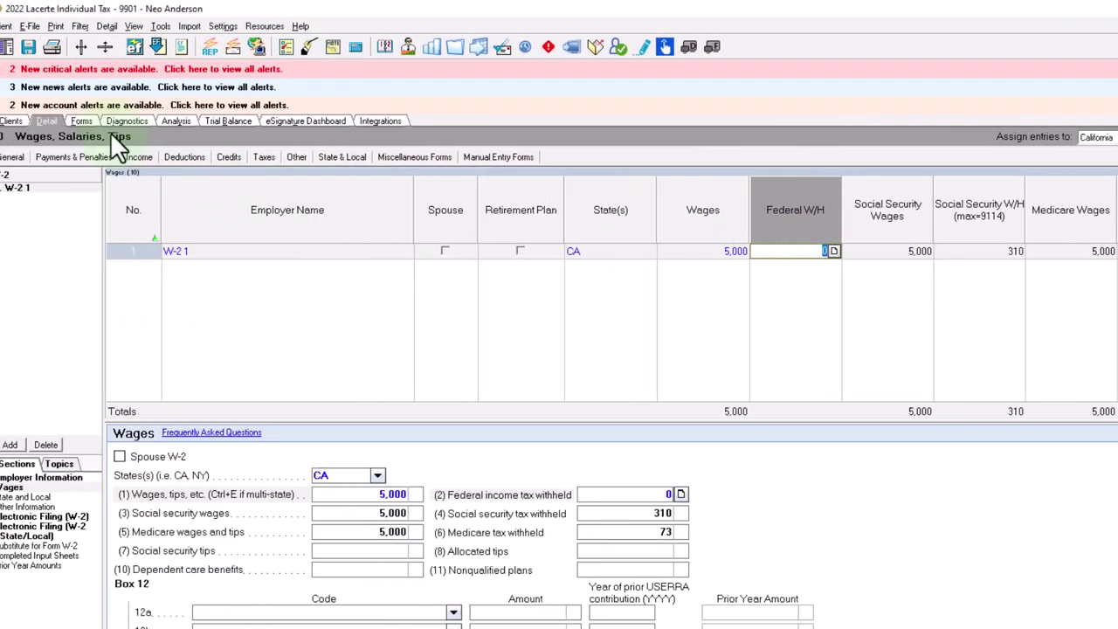
left_click(93, 121)
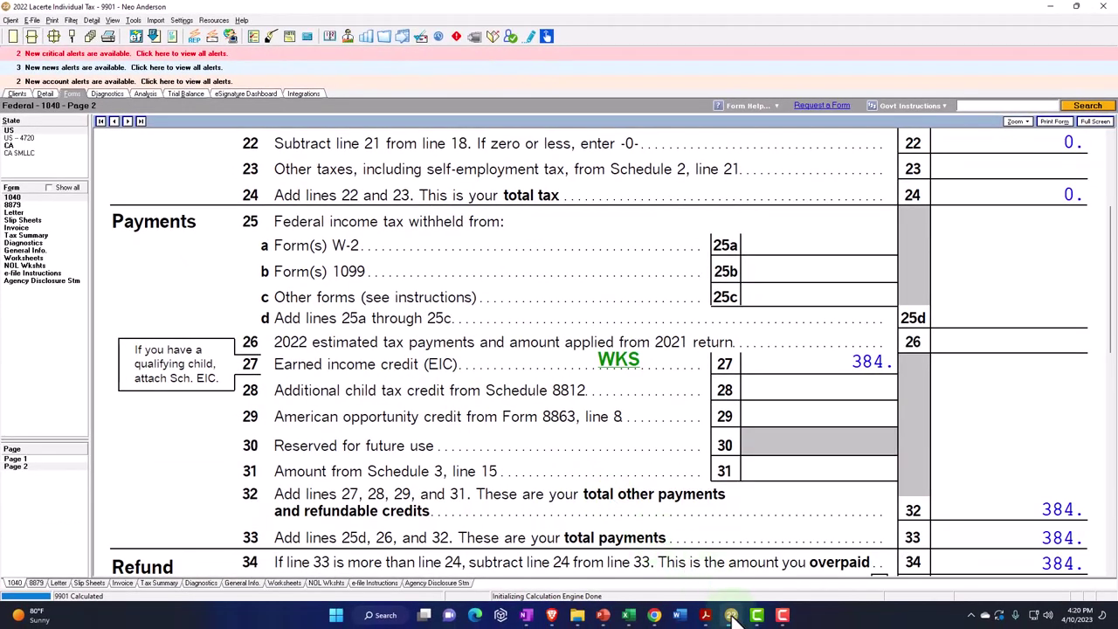
- Log 5,000 wages with a 384 credit in the next Excel row
left_click(732, 619)
type("5,0")
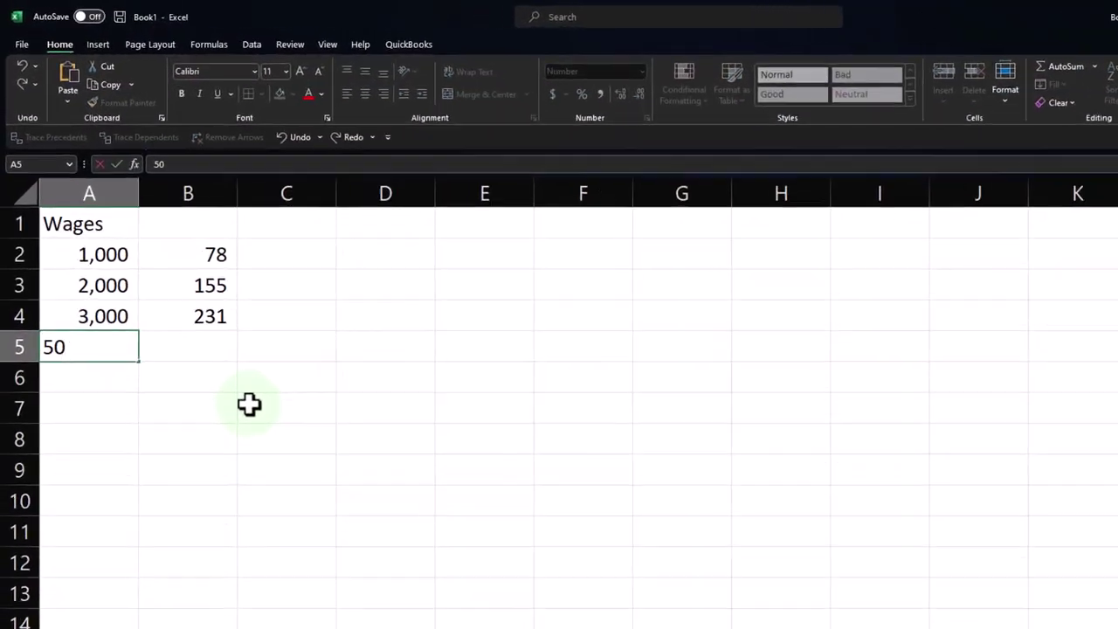
type("00")
key("Tab")
type("384")
key("Return")
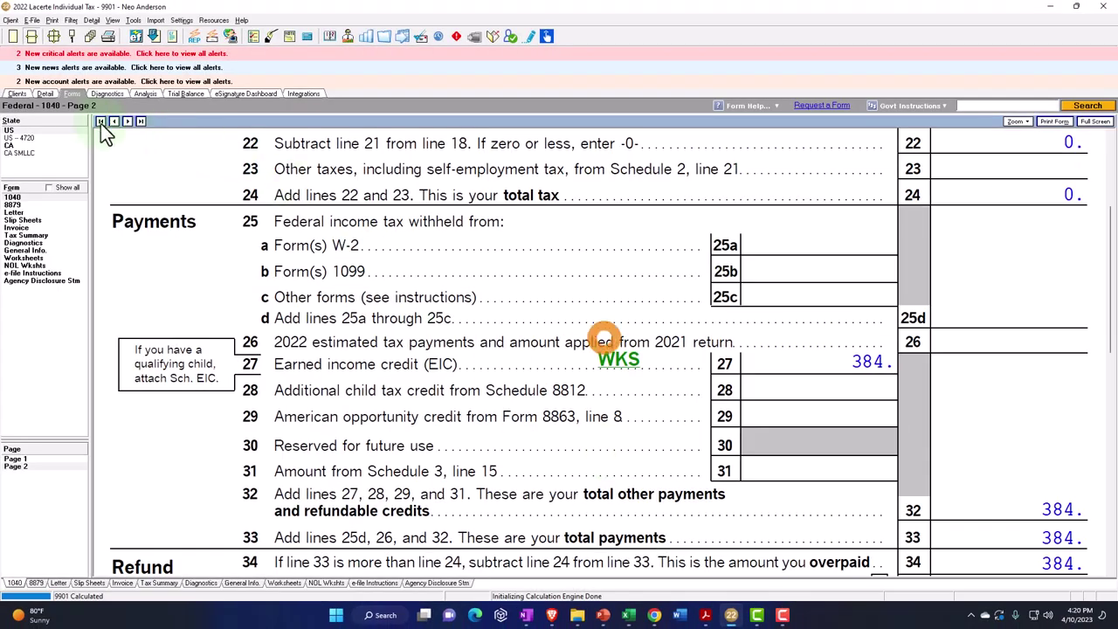
- Set the W-2 wages to 7,000 and log 7,000 with its 537 credit in Excel
left_click(47, 94)
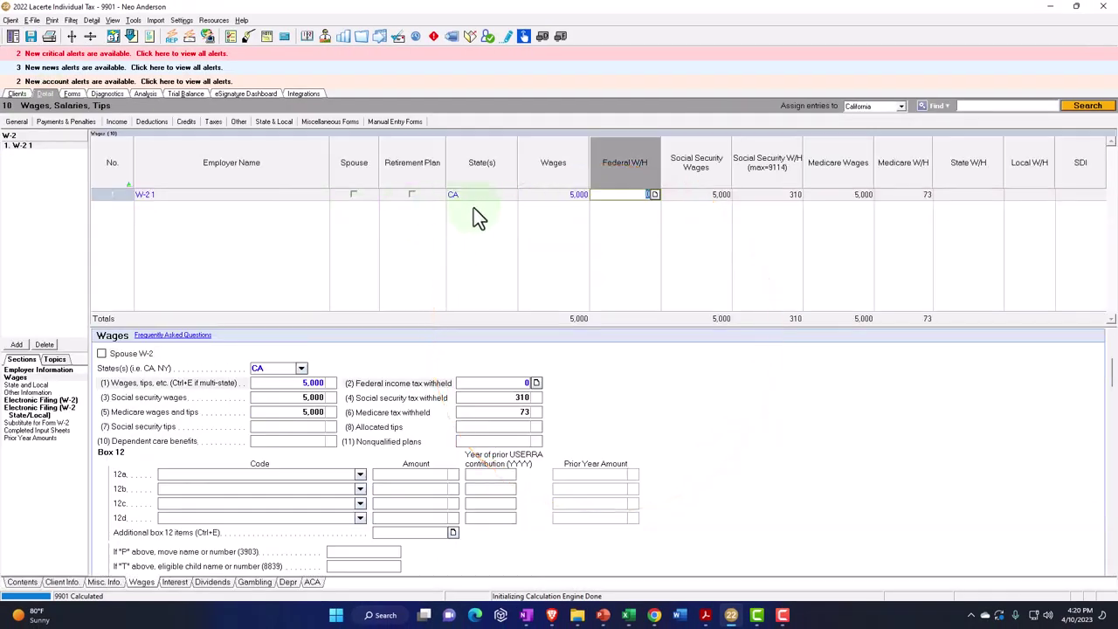
left_click(551, 196)
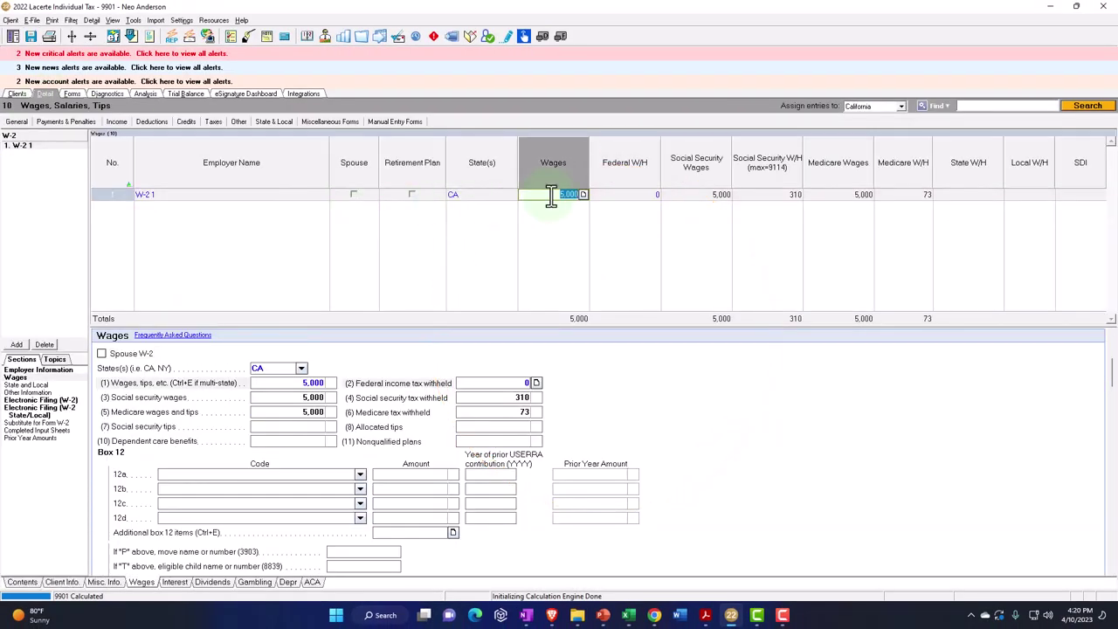
key("Tab")
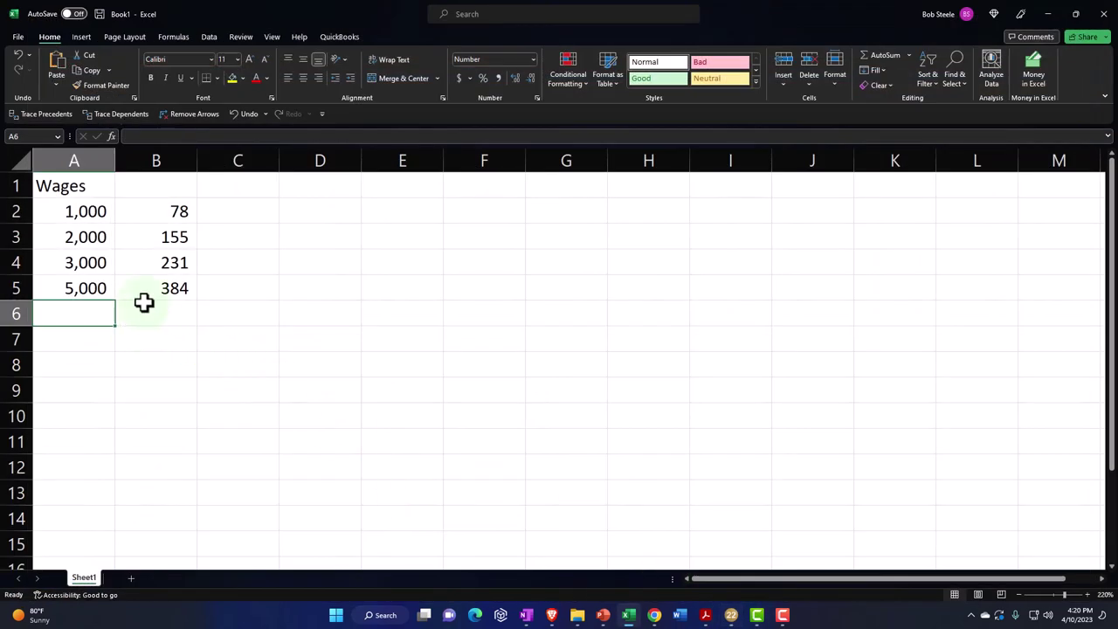
type("7000")
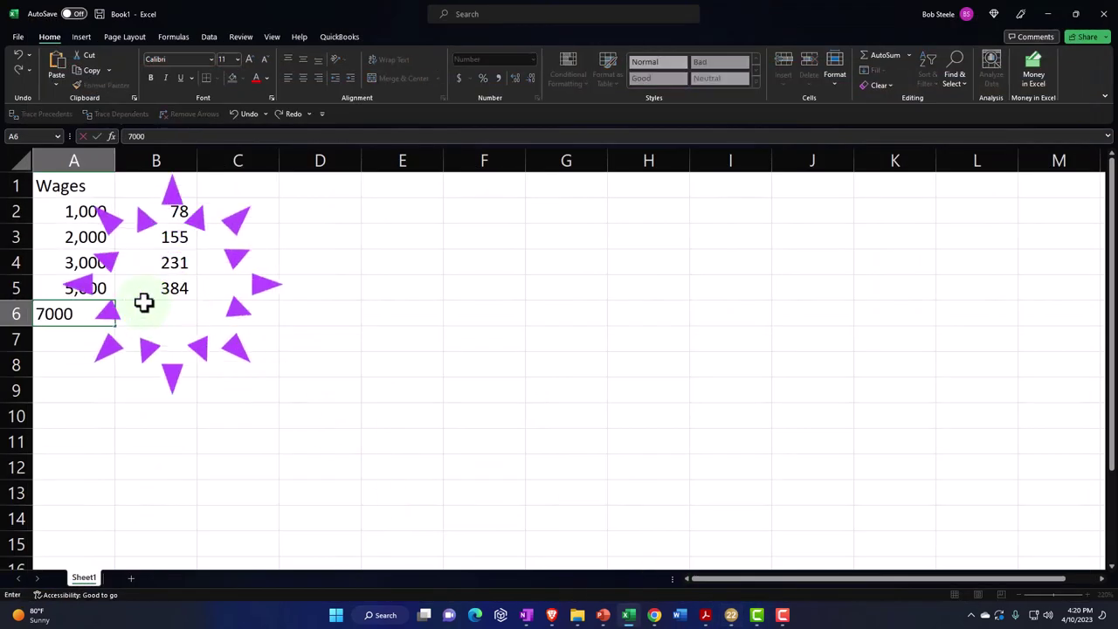
key("Tab")
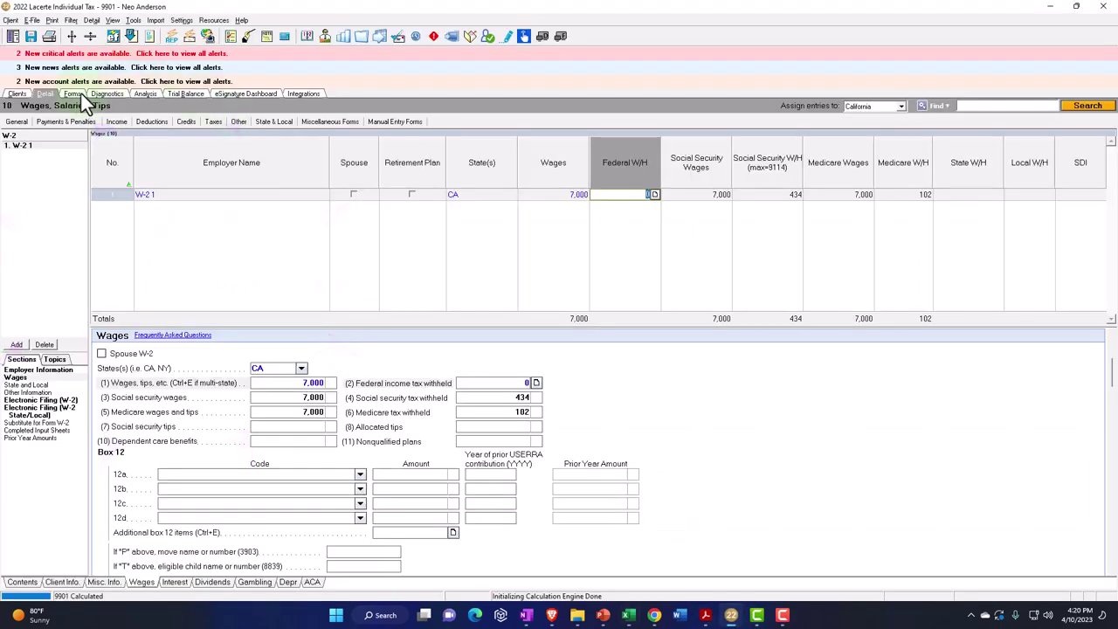
left_click(71, 93)
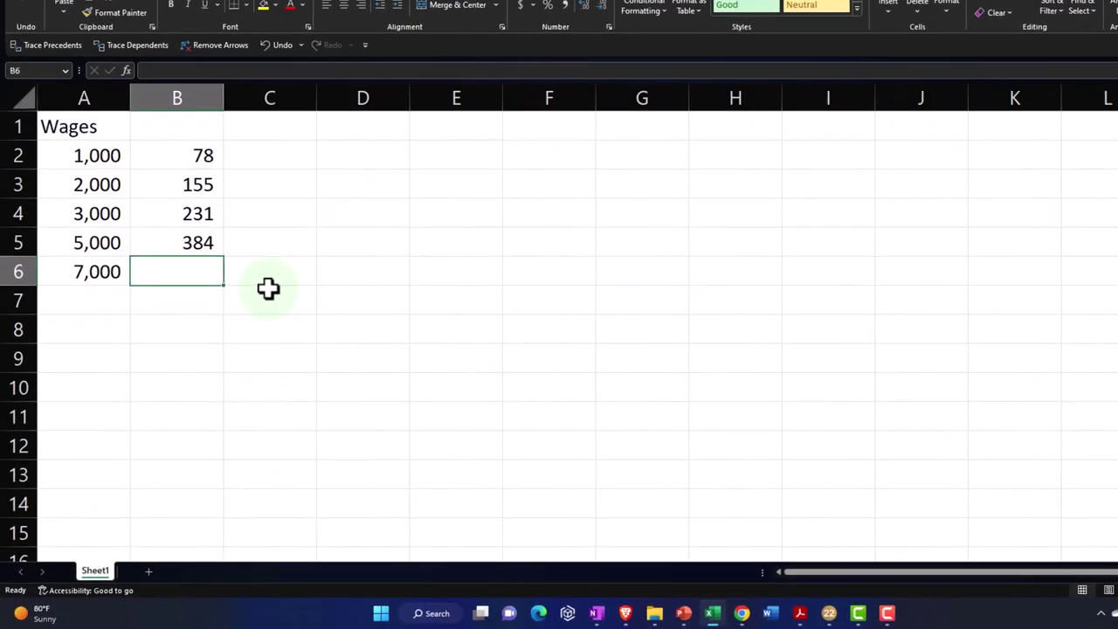
type("537")
key("Return")
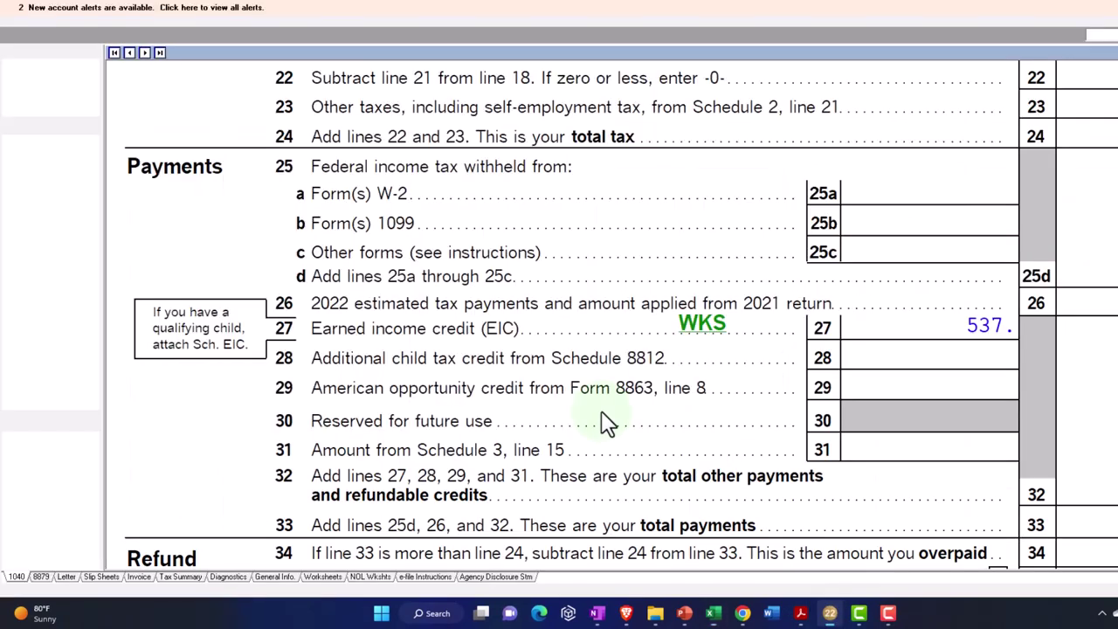
- Change the W-2 wages to 9,000 and check the recalculated EIC on Form 1040 page 2
left_click(830, 613)
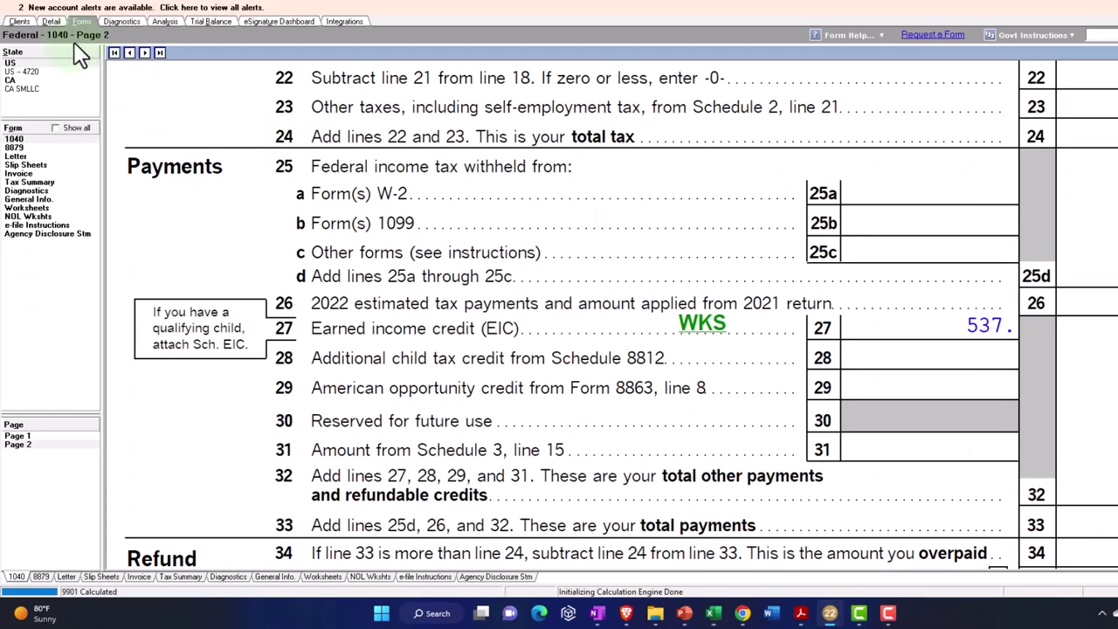
left_click(54, 21)
left_click(648, 135)
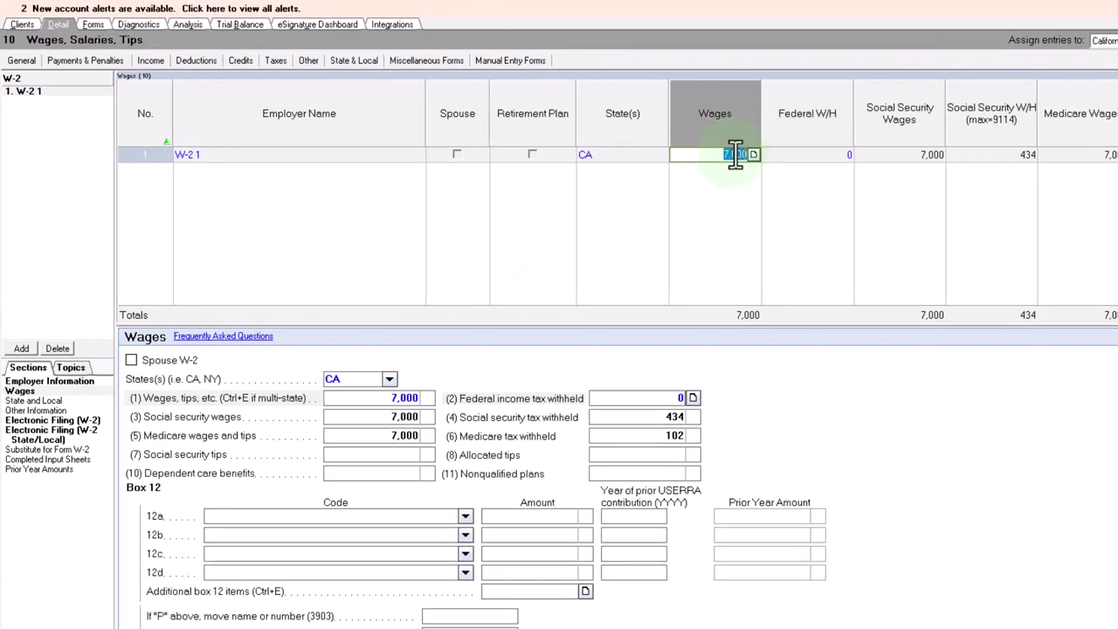
type("9,000")
key("Tab")
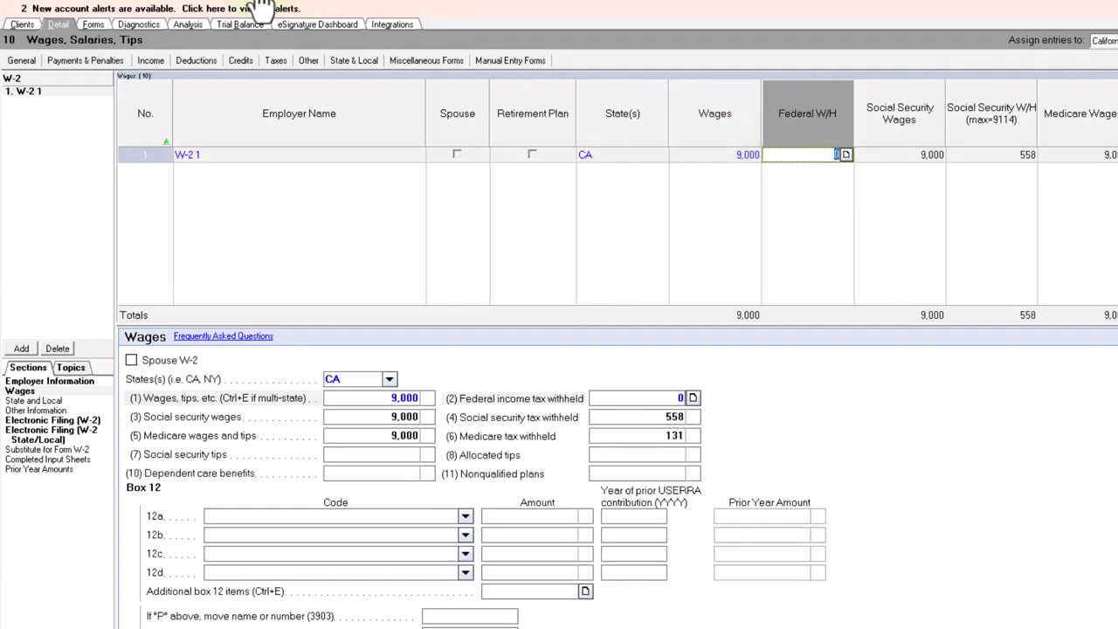
left_click(98, 23)
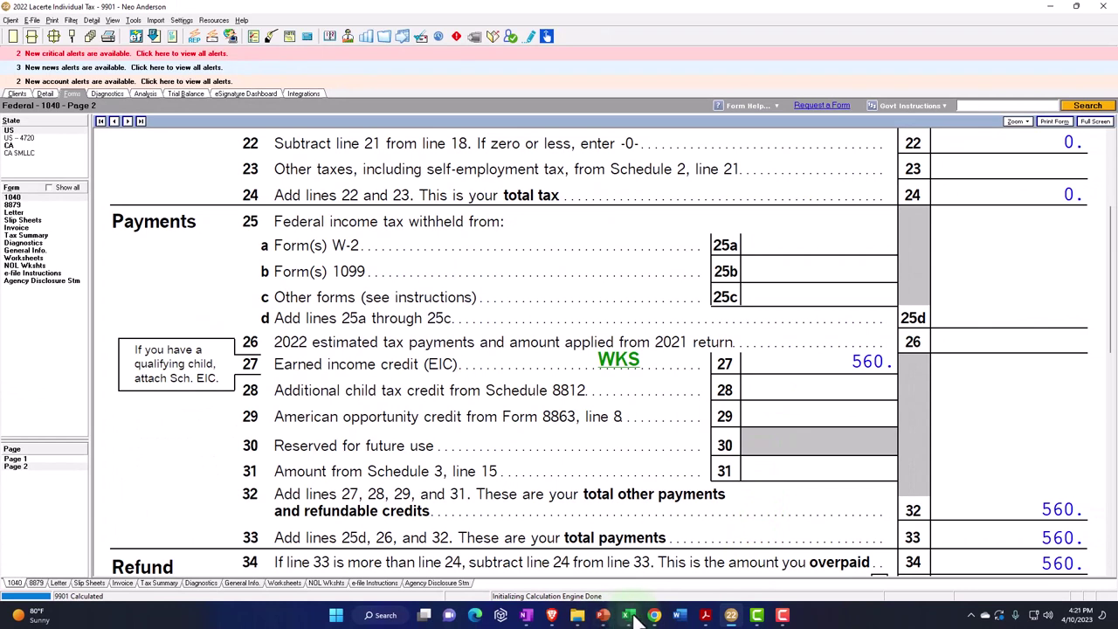
- Log 9,000 wages with a 560 EIC in the Excel wages table
left_click(630, 616)
type("9,000")
key("Tab")
type("560")
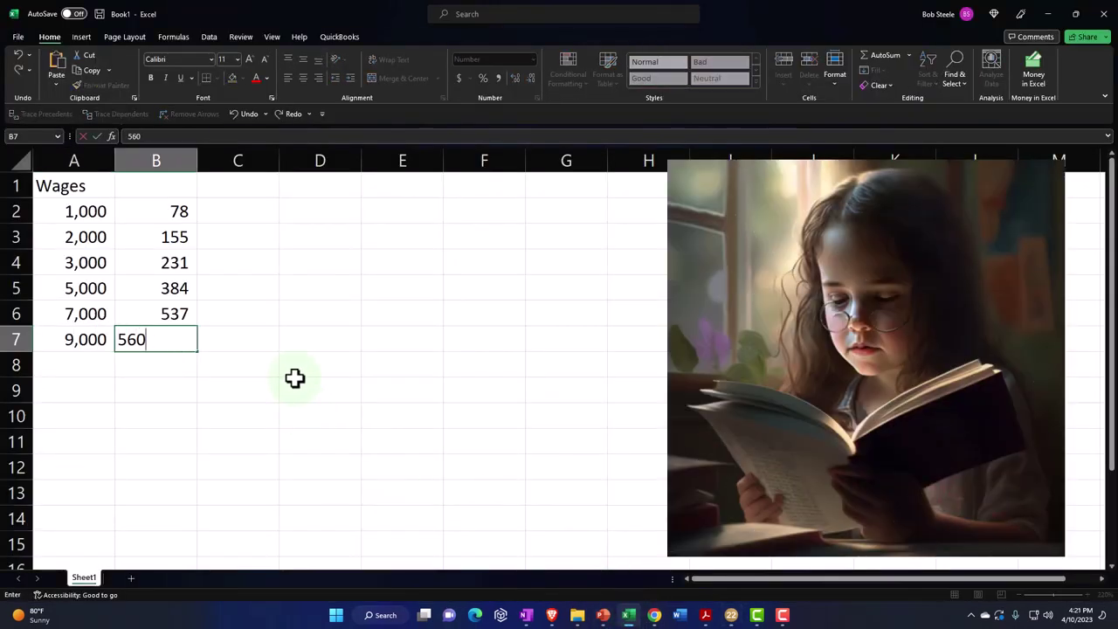
key("Return")
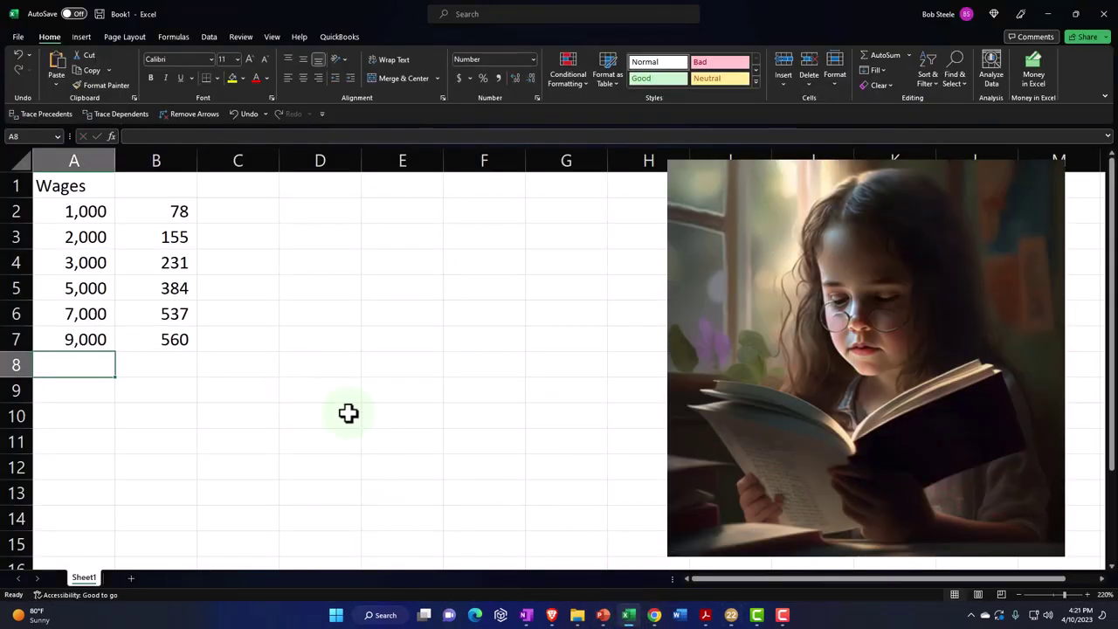
- Change the W-2 wages to 11,000 and check the EIC on Form 1040 page 2
left_click(603, 615)
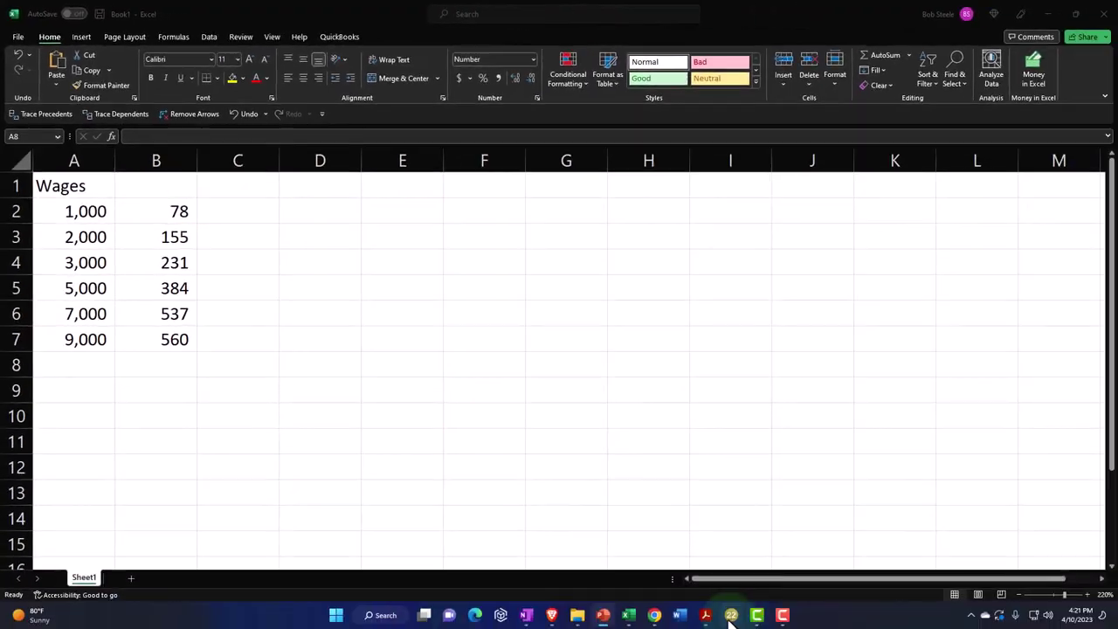
left_click(730, 616)
left_click(44, 93)
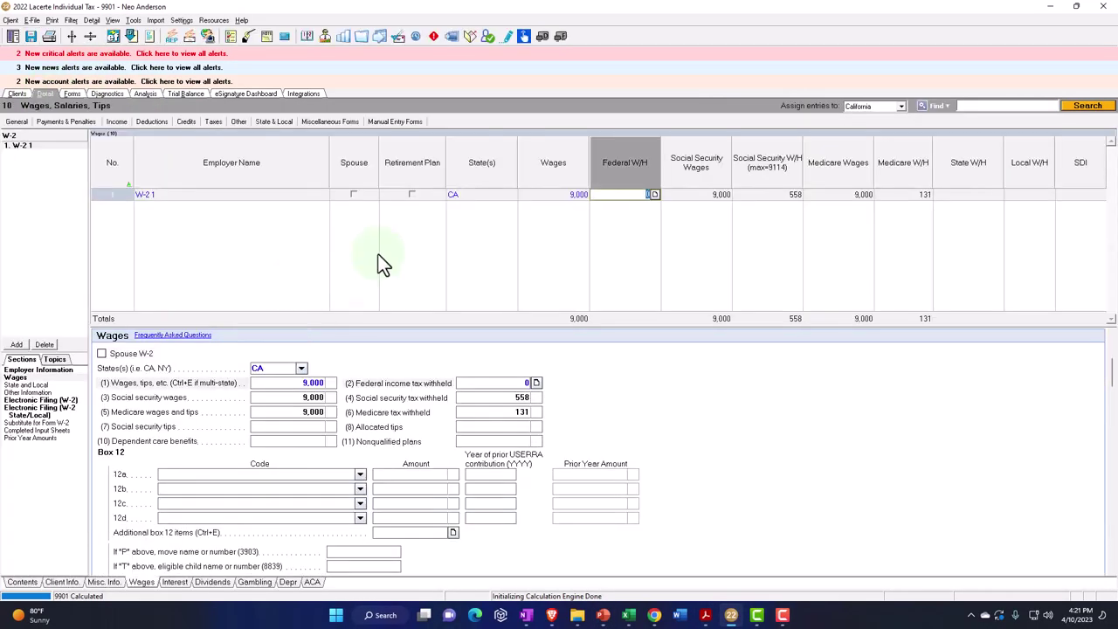
left_click(551, 194)
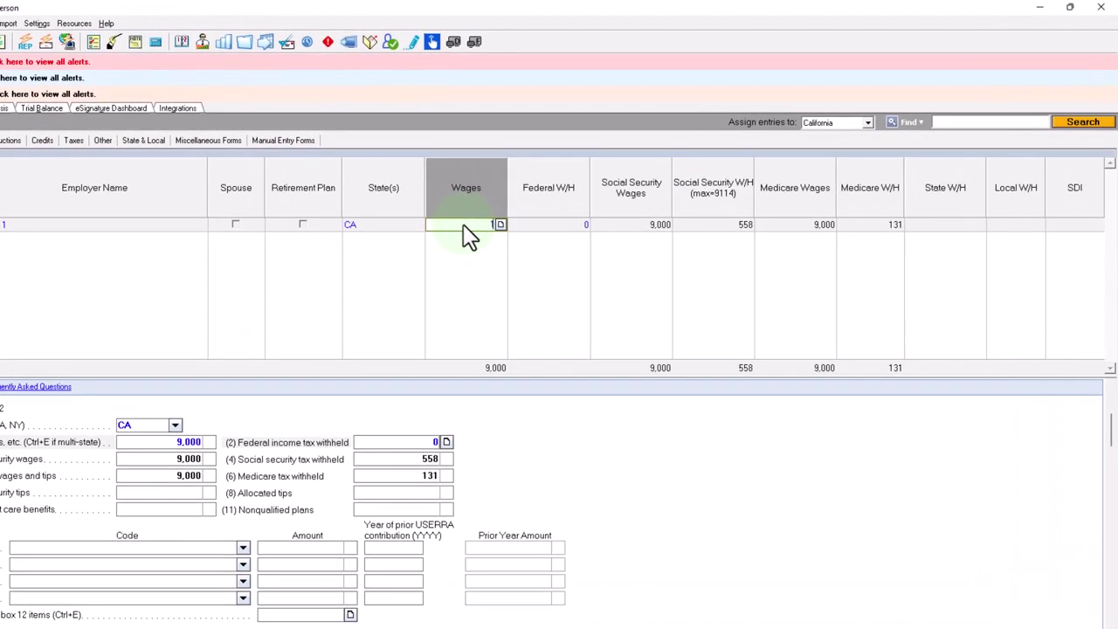
type("11000")
key("Tab")
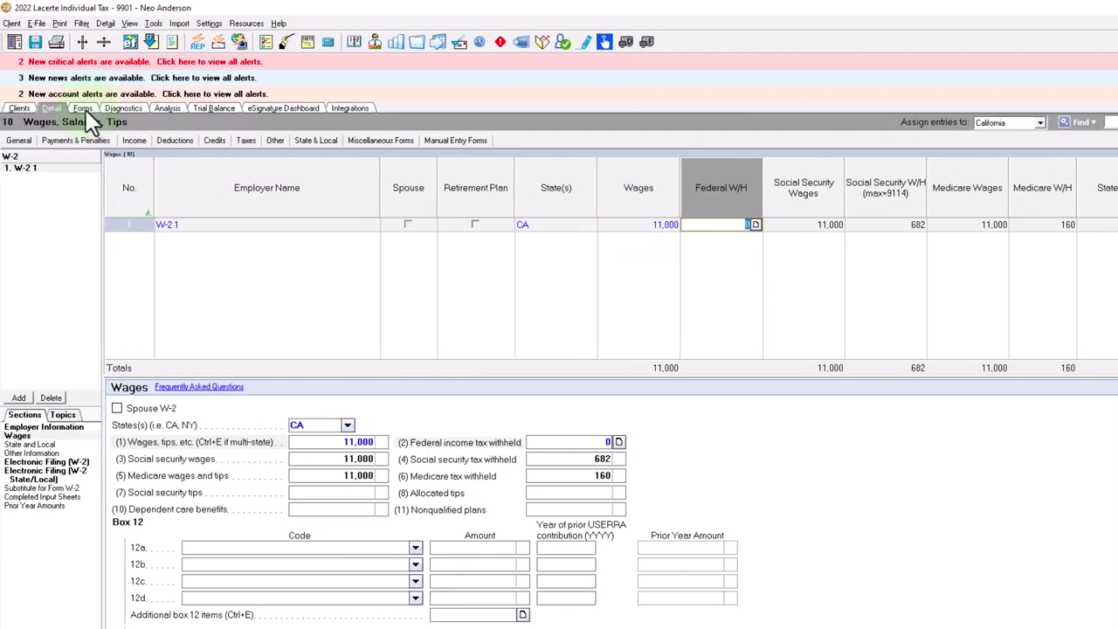
left_click(86, 110)
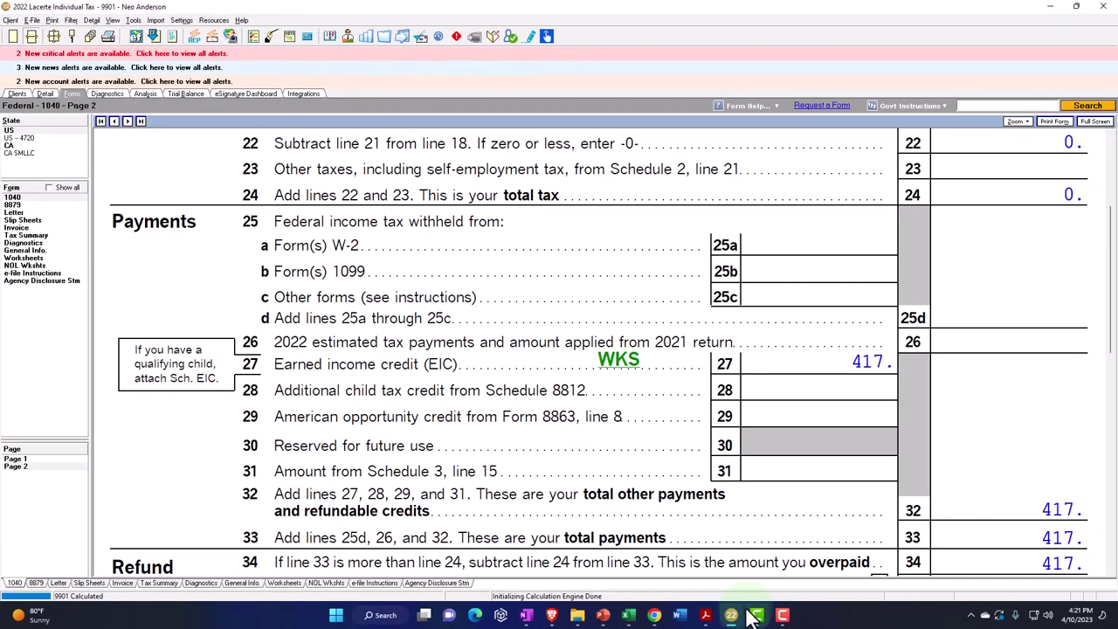
- Log 11,000 wages with a 417 EIC in the Excel table
left_click(628, 615)
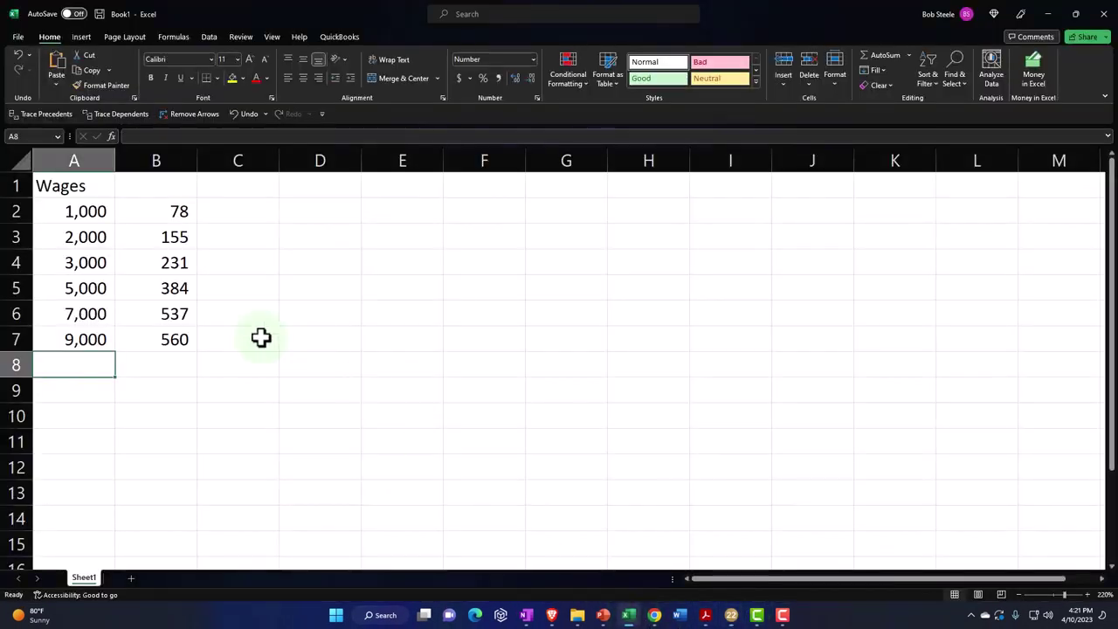
type("11000")
key("Tab")
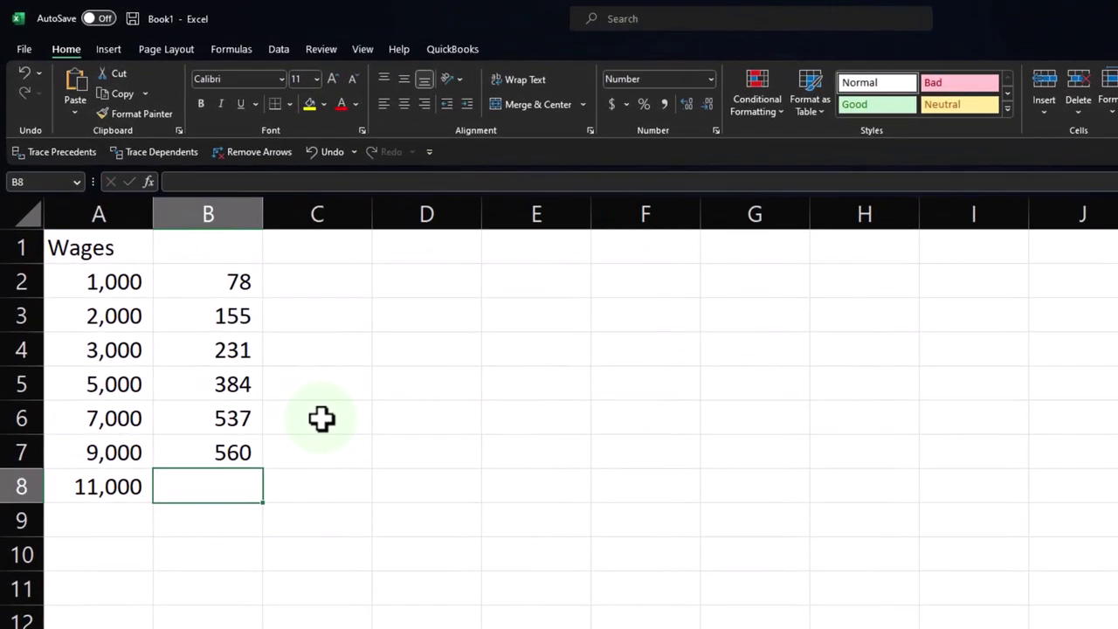
type("417")
key("Return")
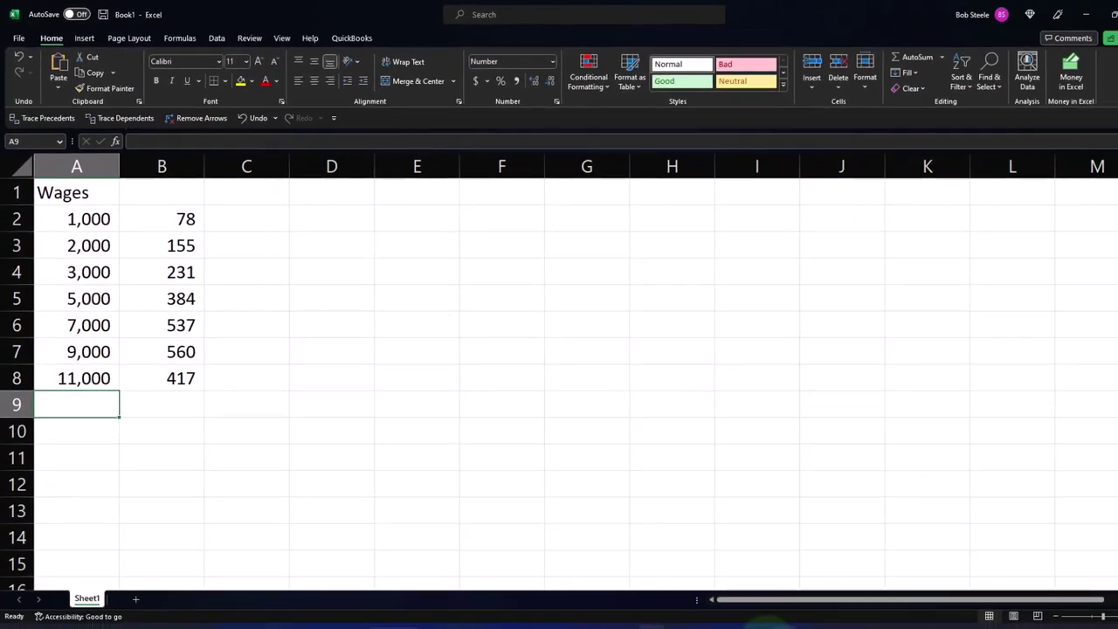
- Change the W-2 wages to 13,000 and check the updated EIC on Form 1040 page 2
left_click(732, 615)
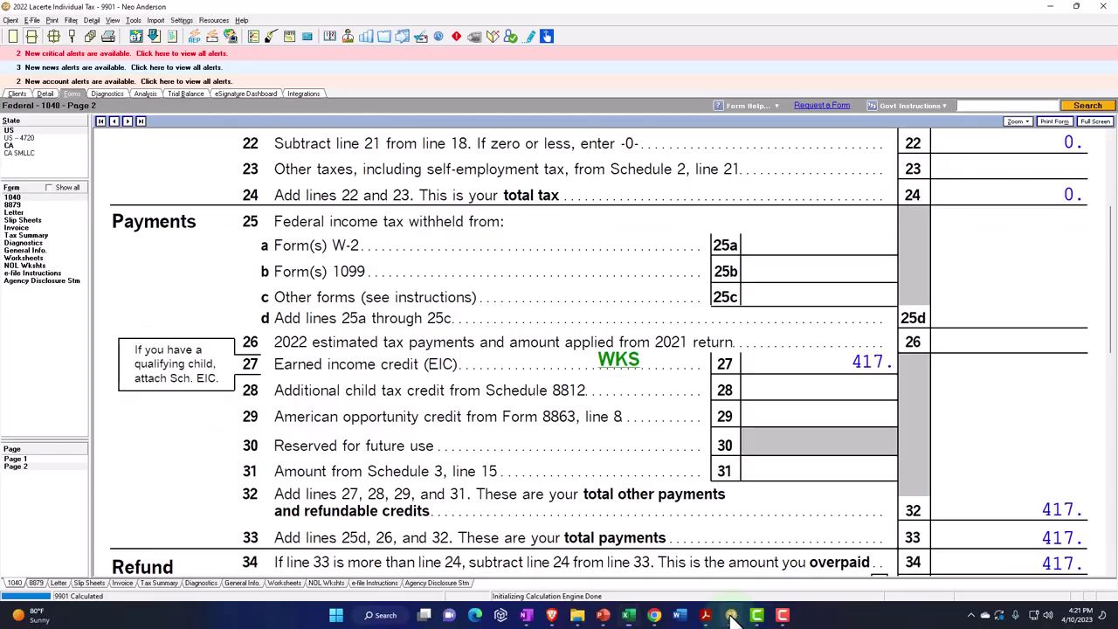
left_click(47, 94)
left_click(541, 201)
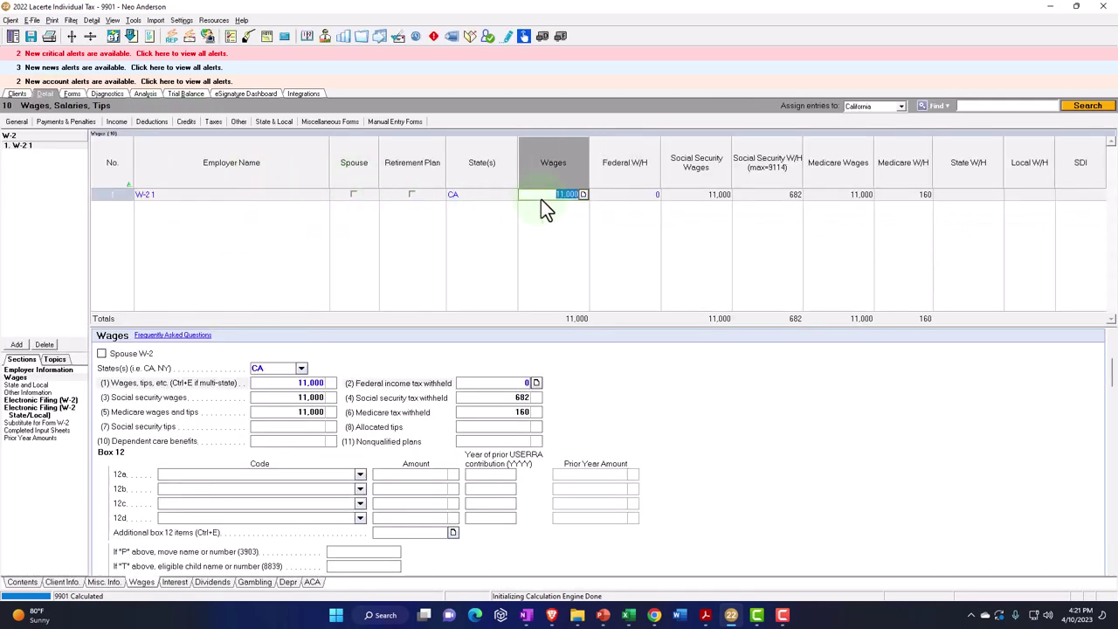
type("13,0")
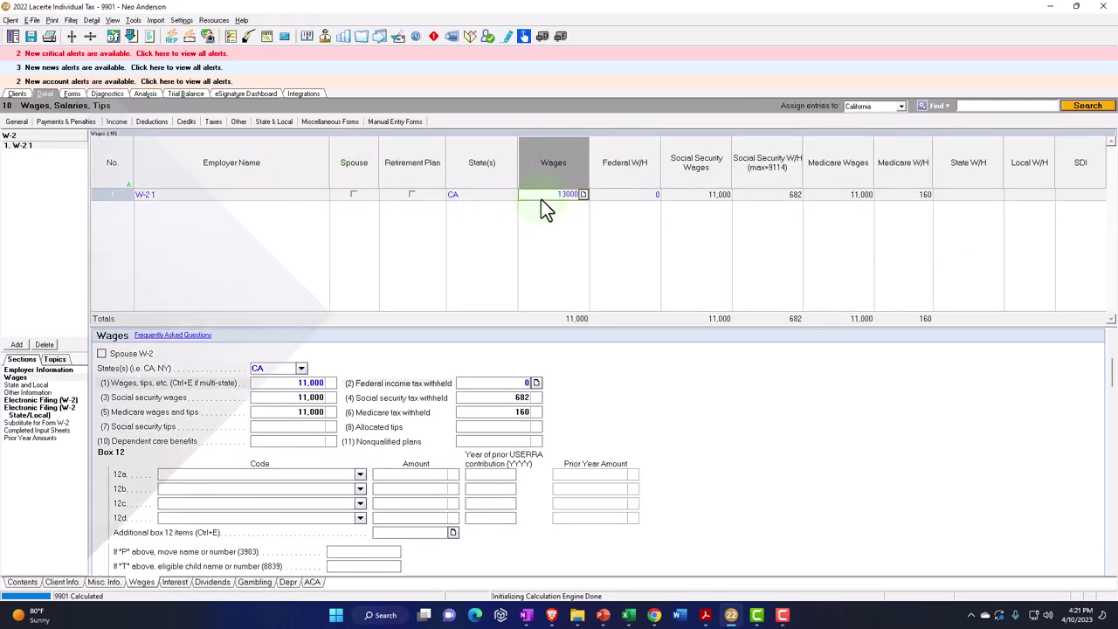
type("00")
key("Tab")
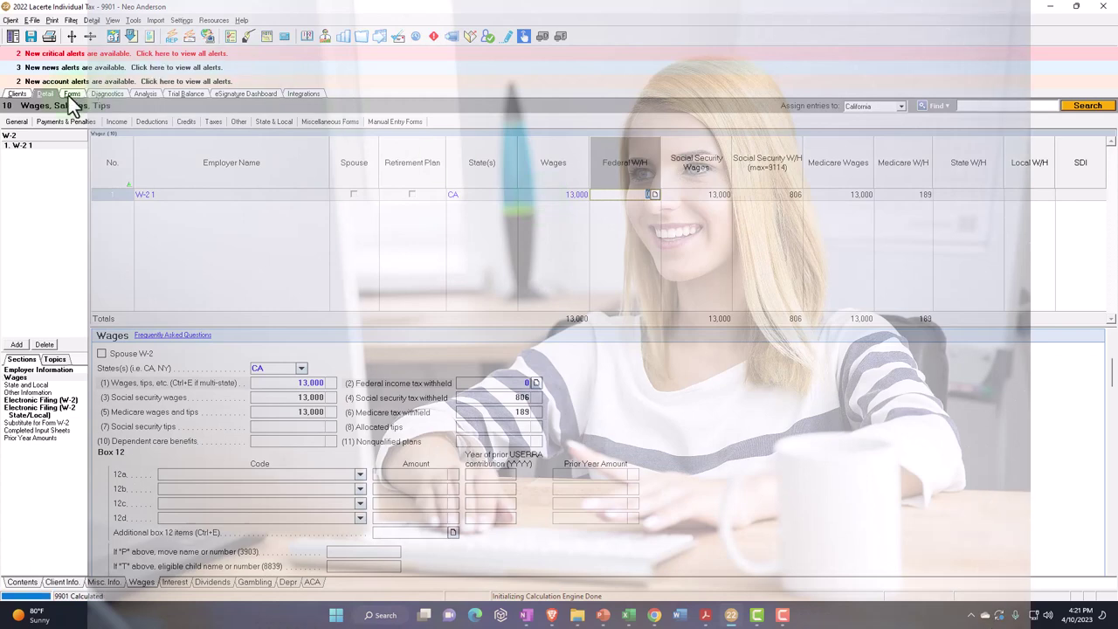
left_click(71, 95)
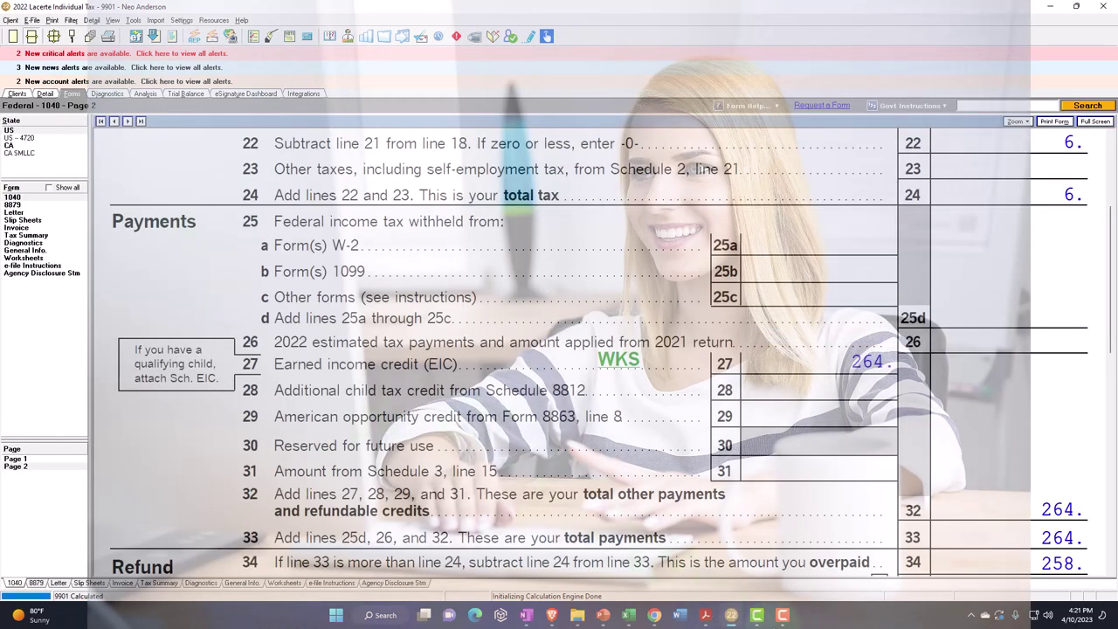
- Log 13,000 wages with a 264 EIC in the Excel table
left_click(629, 615)
type("13")
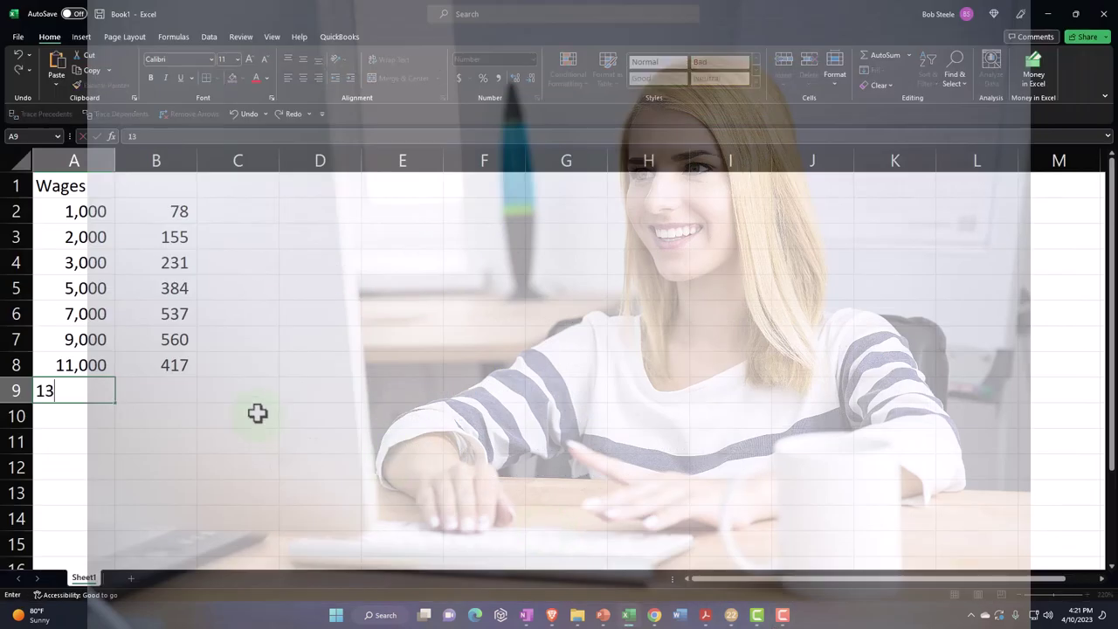
type(",000")
key("Tab")
type("264")
key("Return")
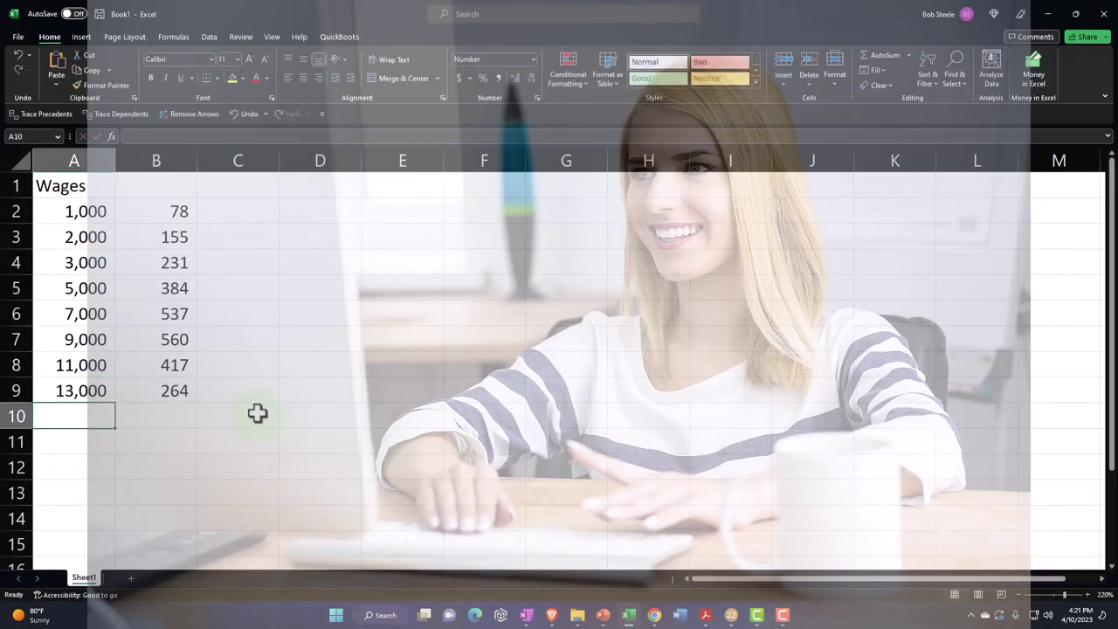
- Rearrange the taskbar windows and set the W-2 wages to 15,000
left_click(629, 615)
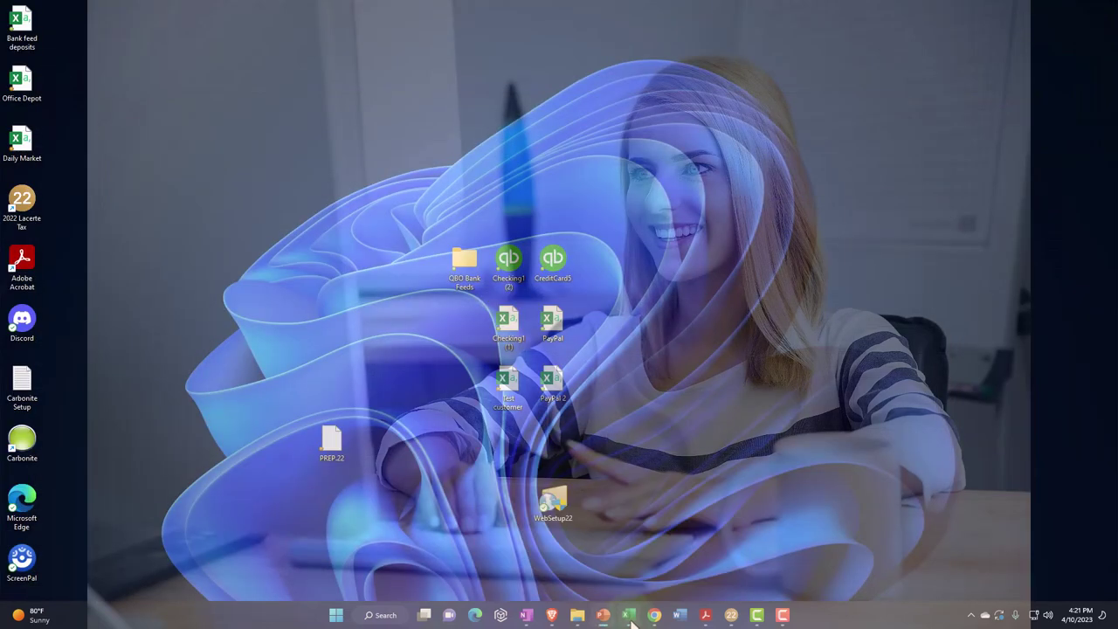
left_click(629, 615)
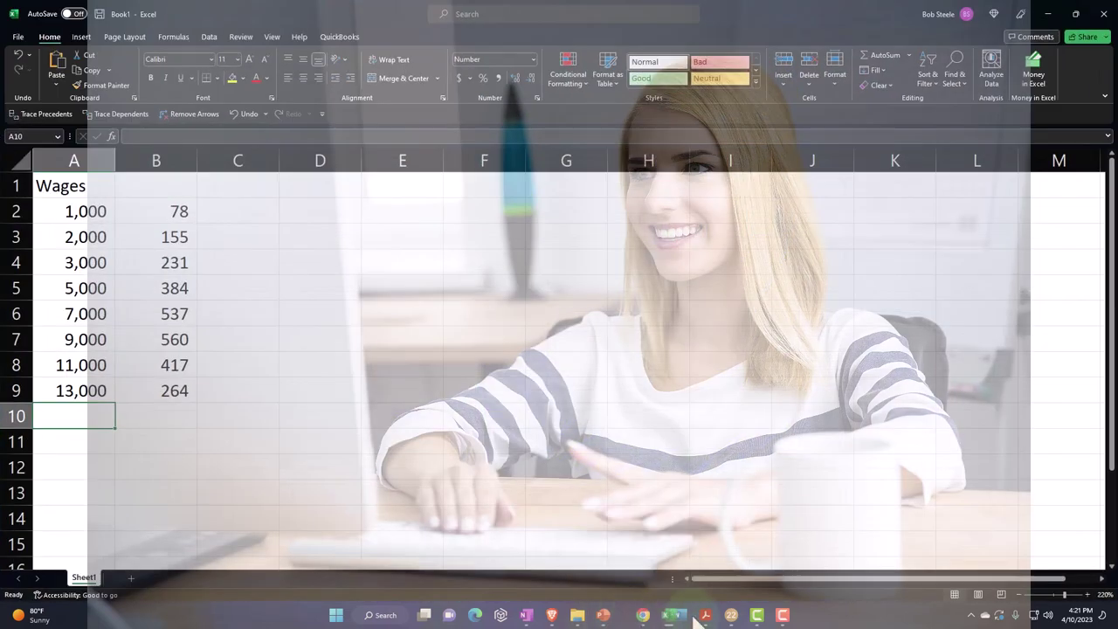
left_click_drag(710, 616, 785, 617)
left_click(709, 616)
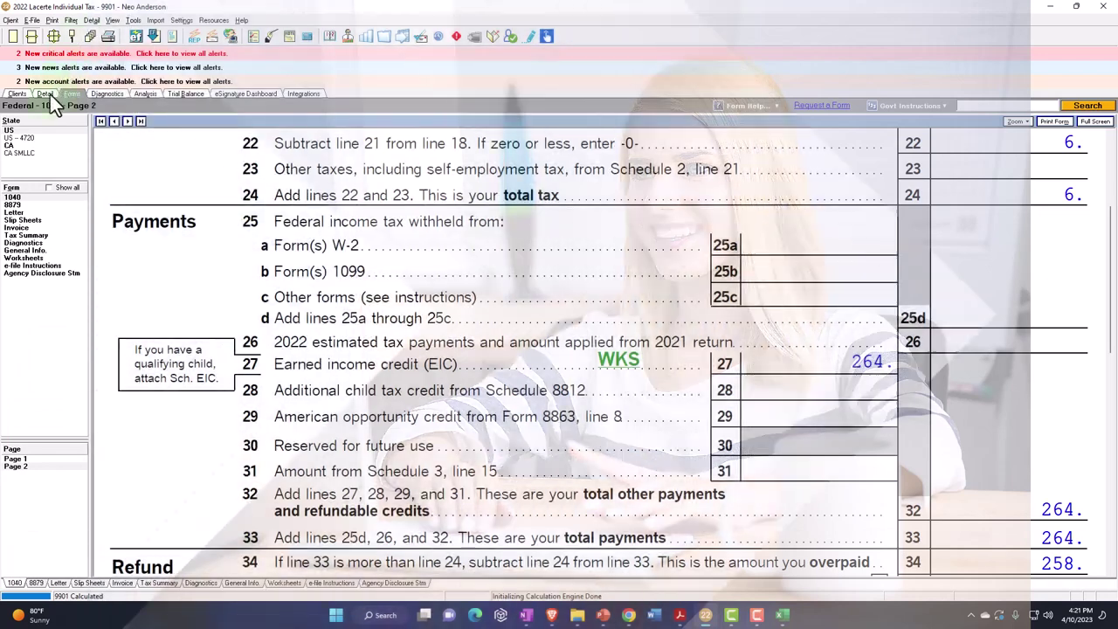
left_click(46, 94)
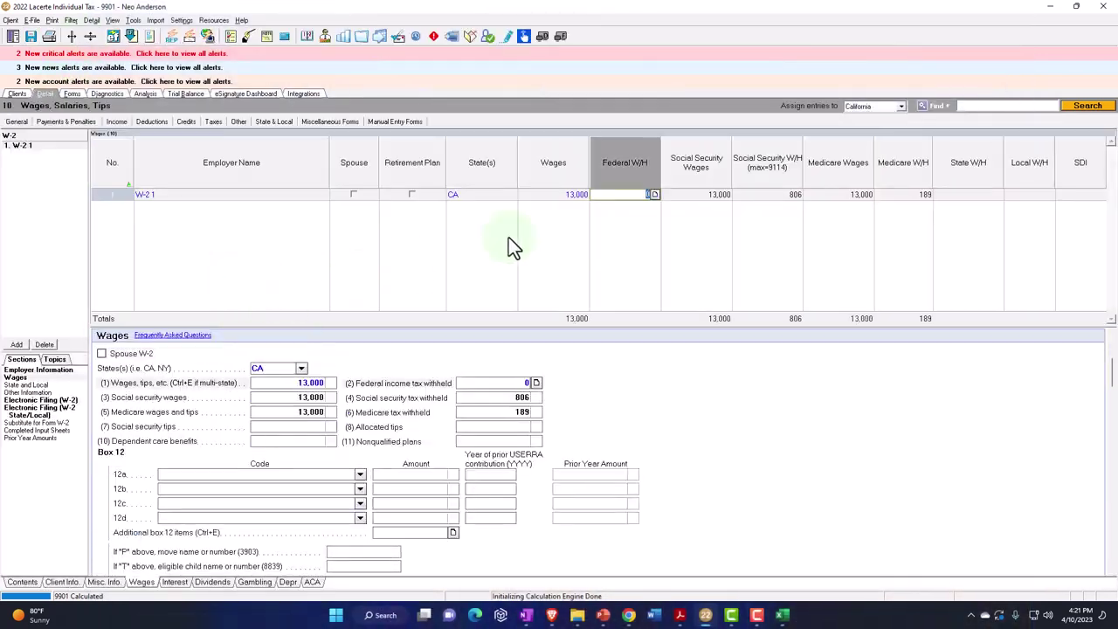
left_click(573, 195)
type("15000")
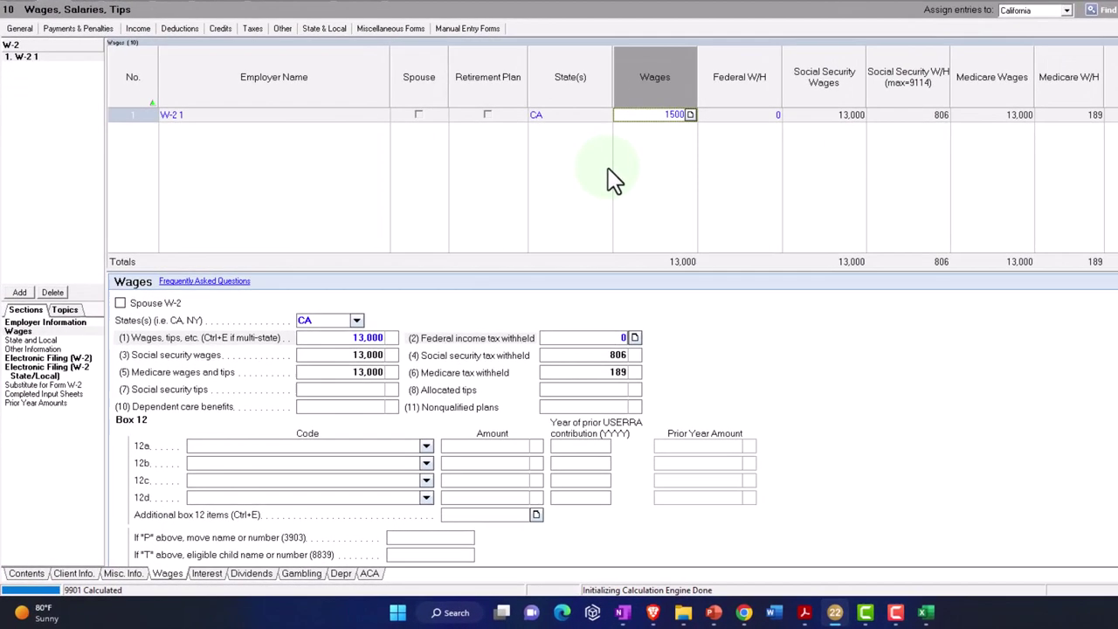
key("Tab")
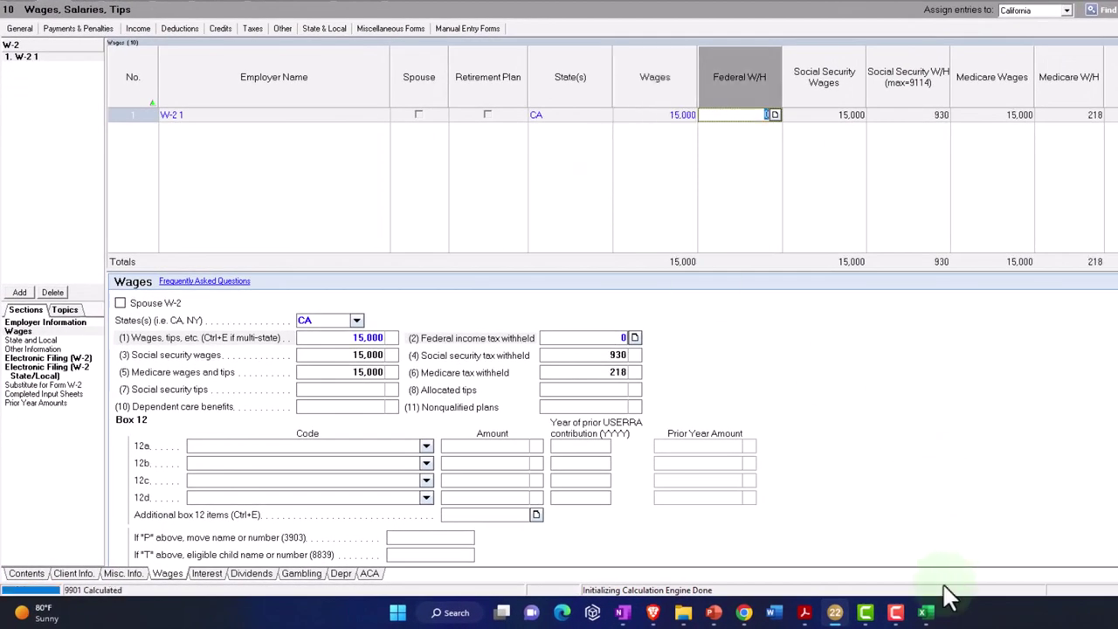
- Log 15,000 wages with the 111 credit shown on Form 1040 page 2
left_click(926, 611)
type("15000")
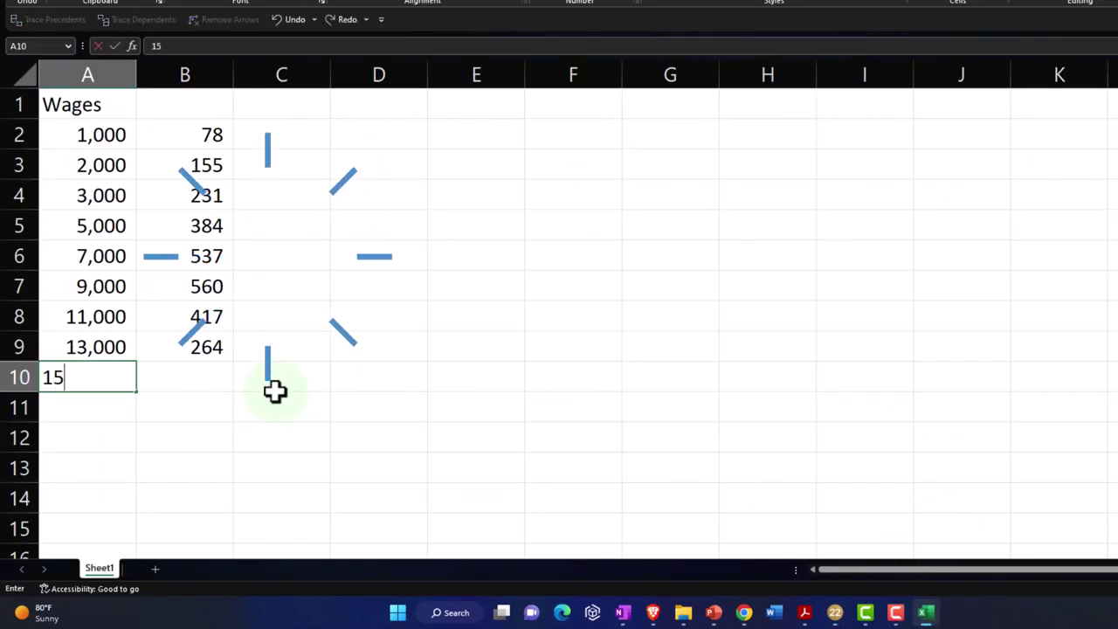
key("Tab")
left_click(925, 616)
left_click(95, 10)
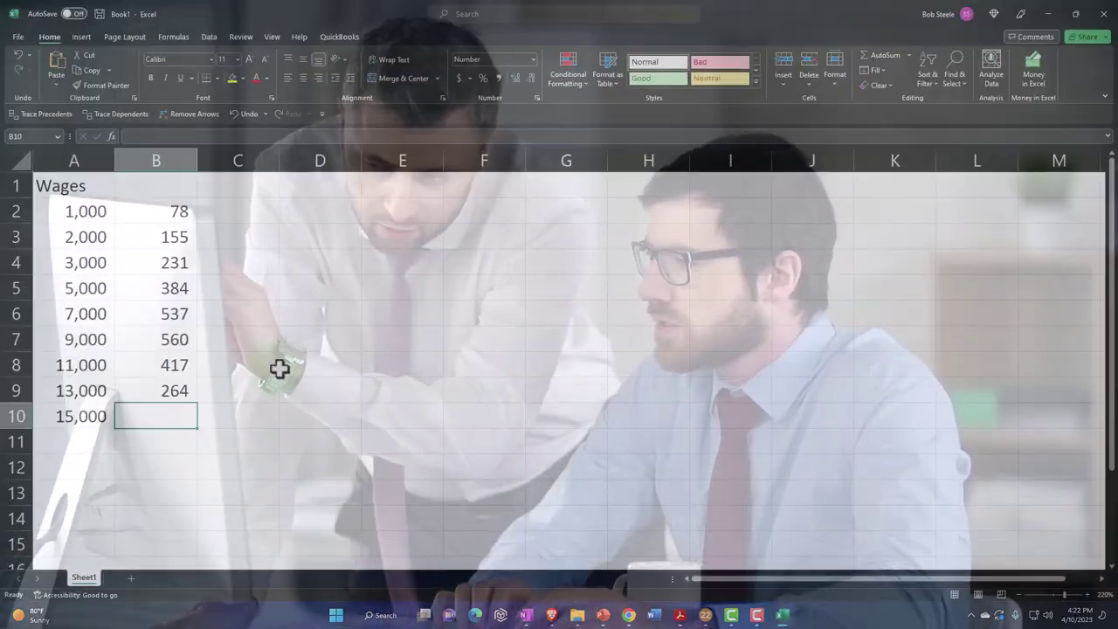
type("111")
key("Return")
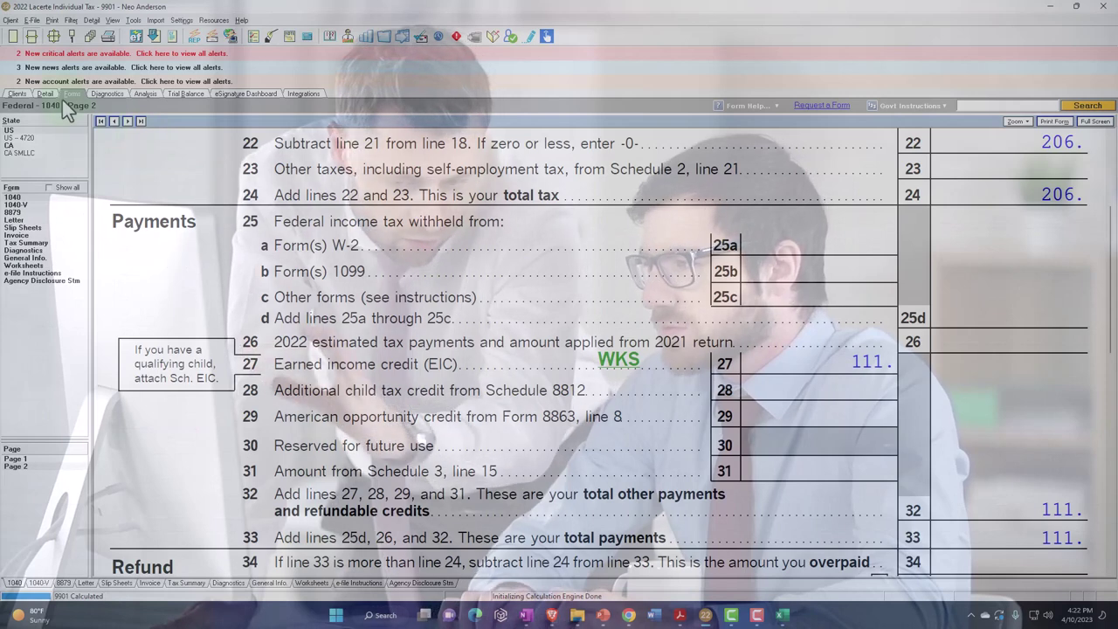
- Change the W-2 wages to 16,000 and check the EIC on Form 1040 page 2
left_click(45, 94)
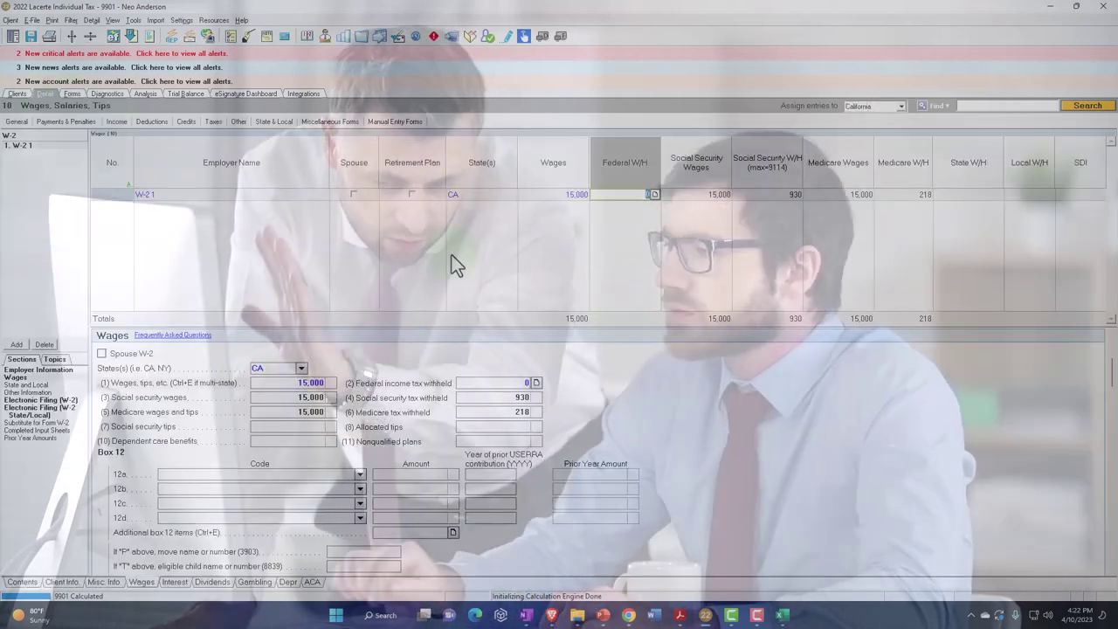
left_click(556, 190)
type("16000")
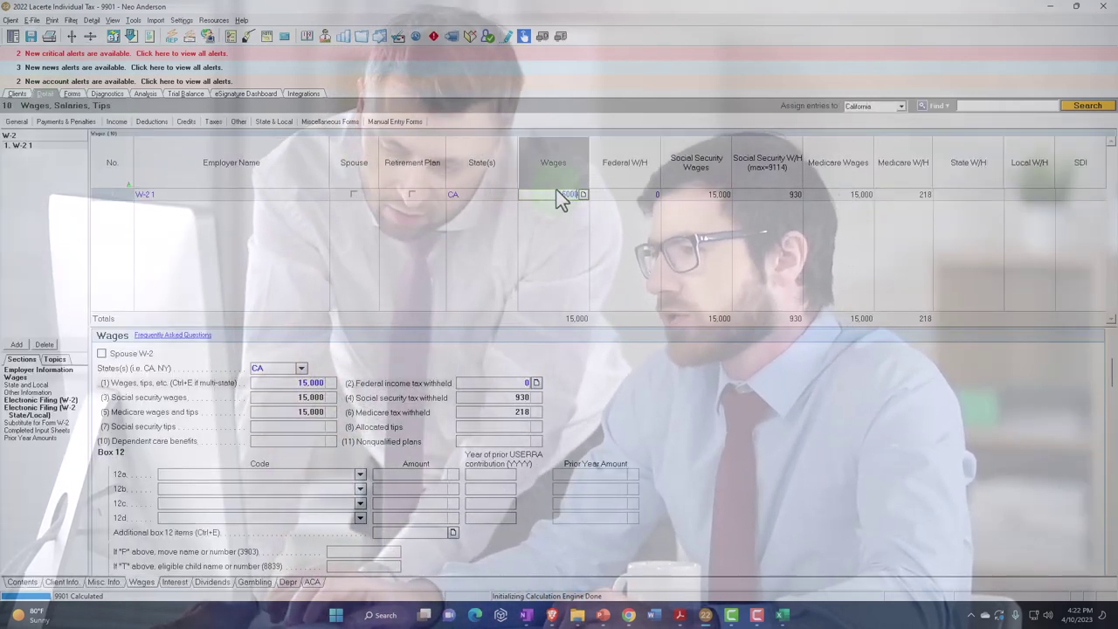
key("Tab")
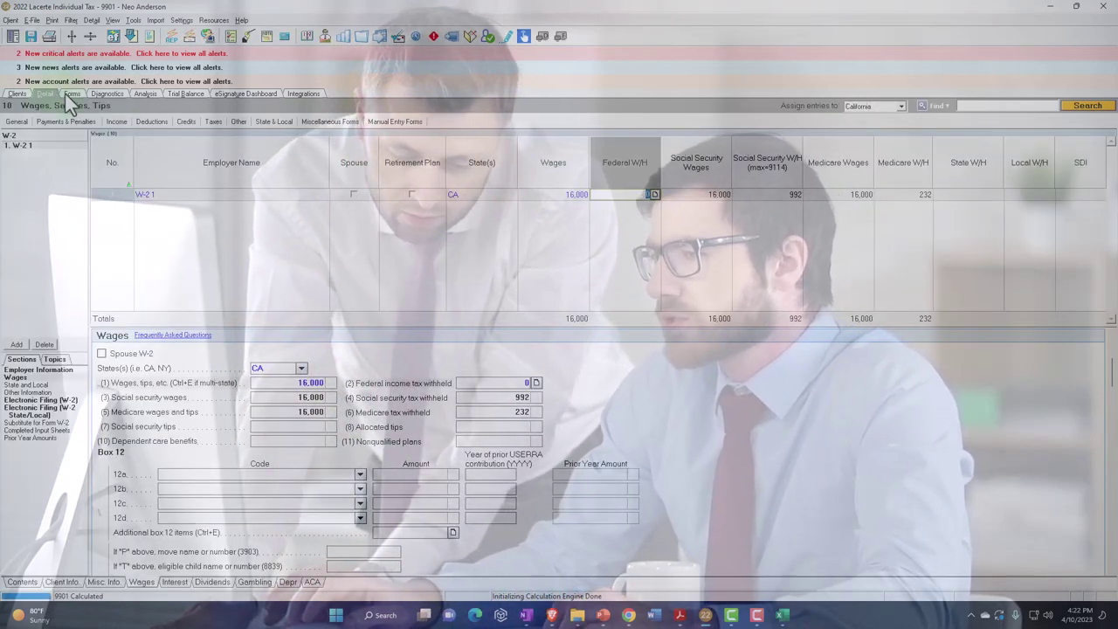
left_click(71, 94)
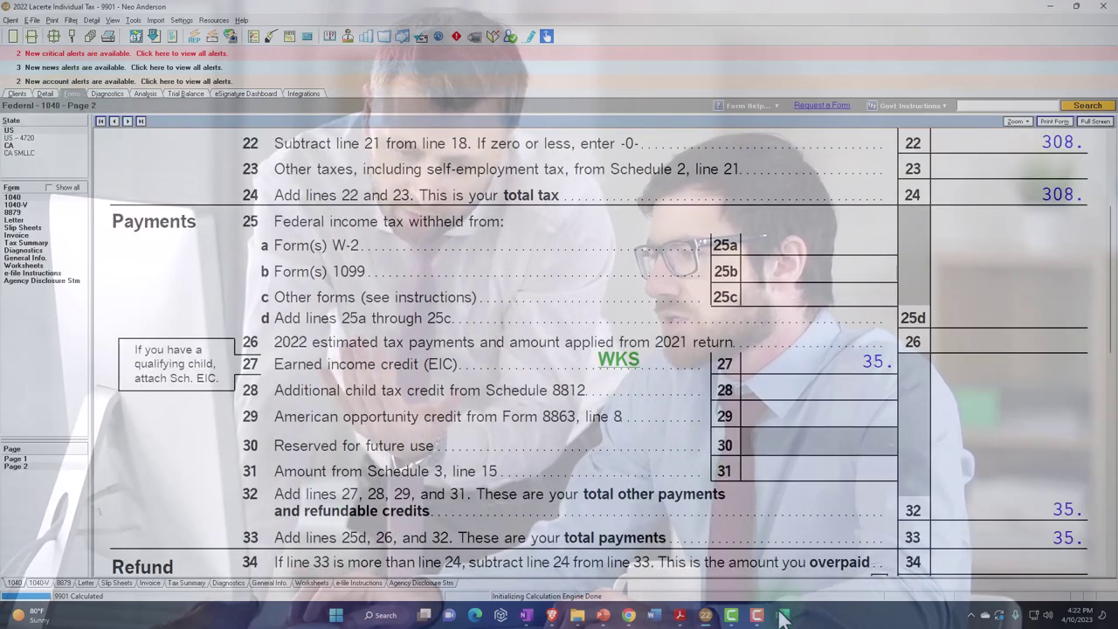
- Log 16,000 wages with a 35 credit in the worksheet
left_click(783, 616)
type("16,000")
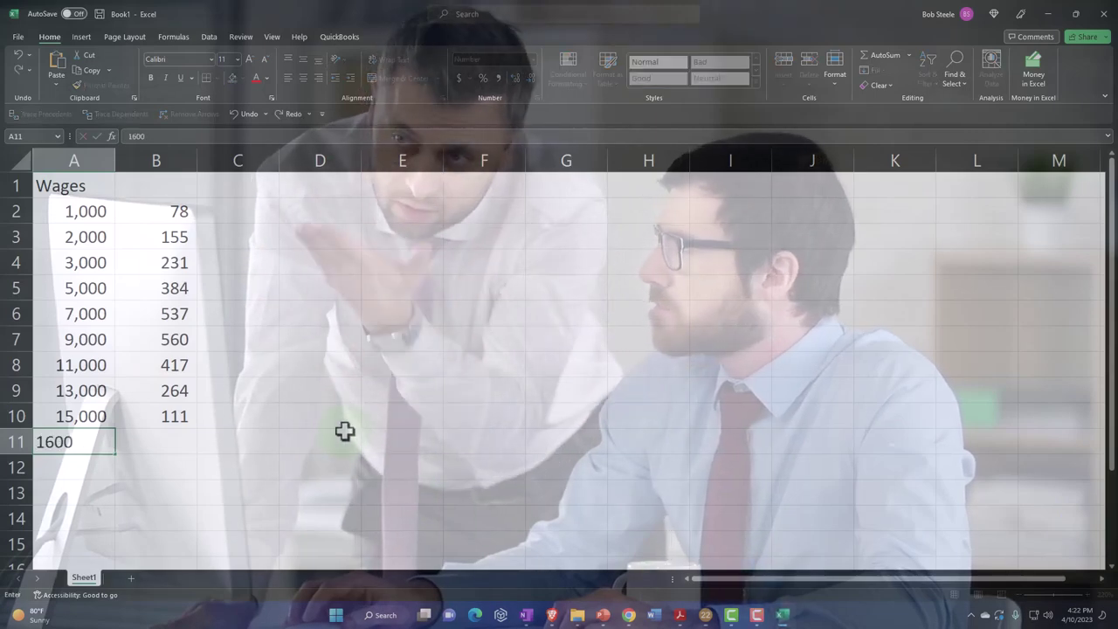
key("Tab")
type("35")
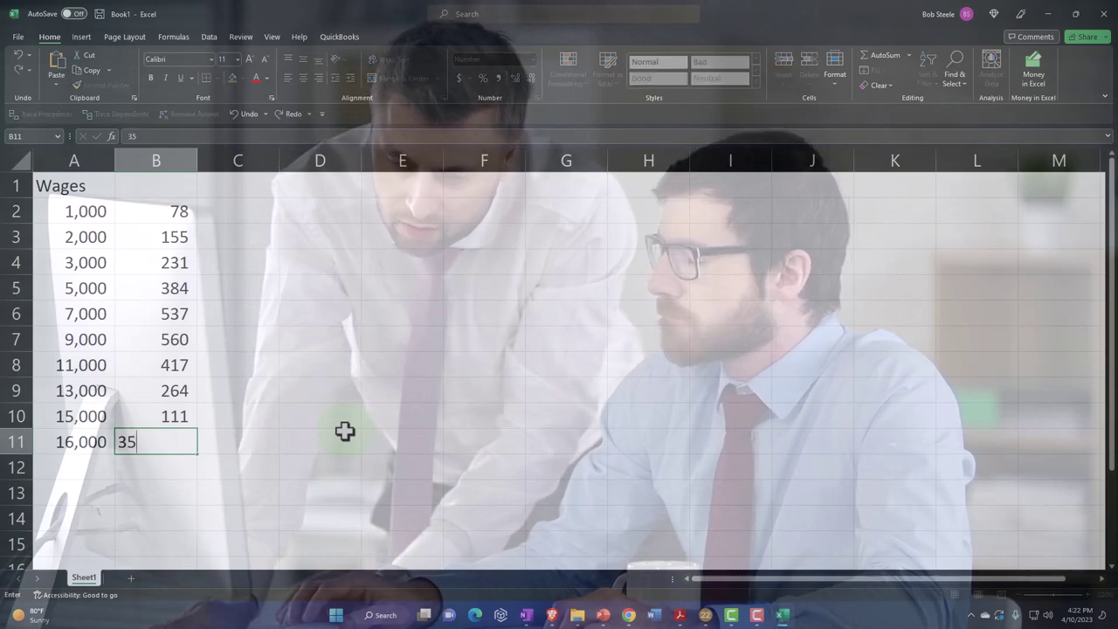
key("Return")
- Check the EIC at 18,000 wages and log 18,000 with a 0 credit
left_click(782, 615)
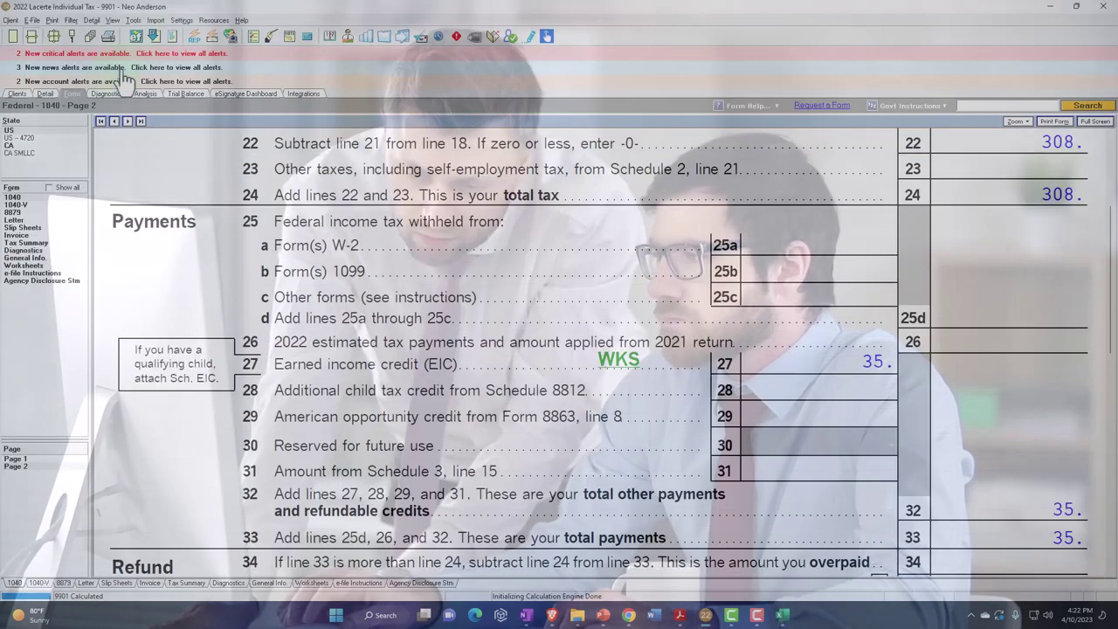
left_click(42, 94)
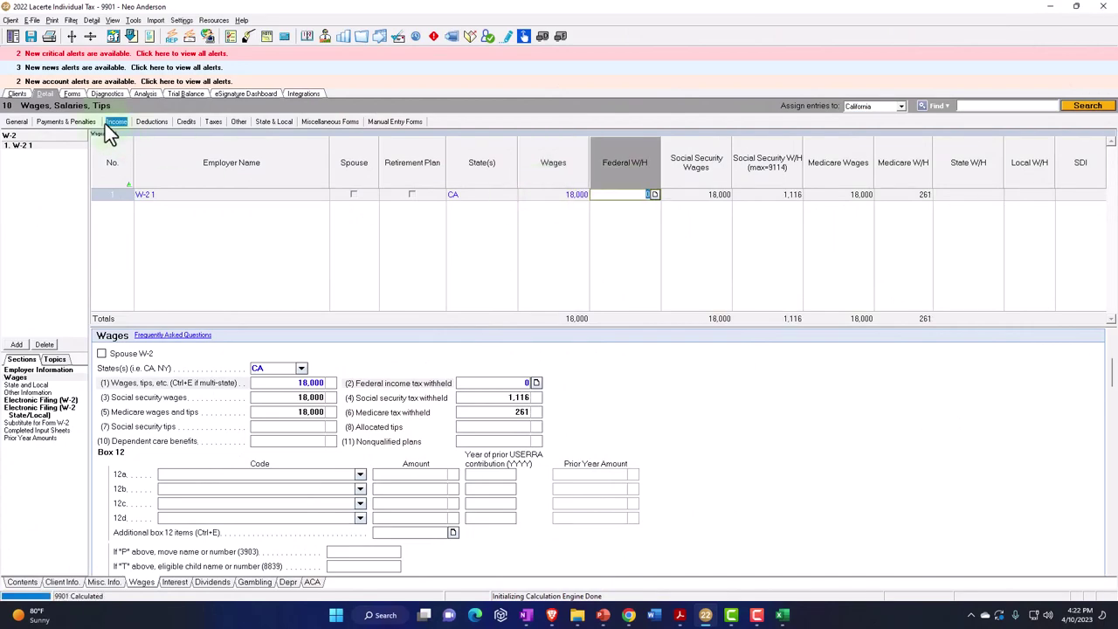
left_click(71, 93)
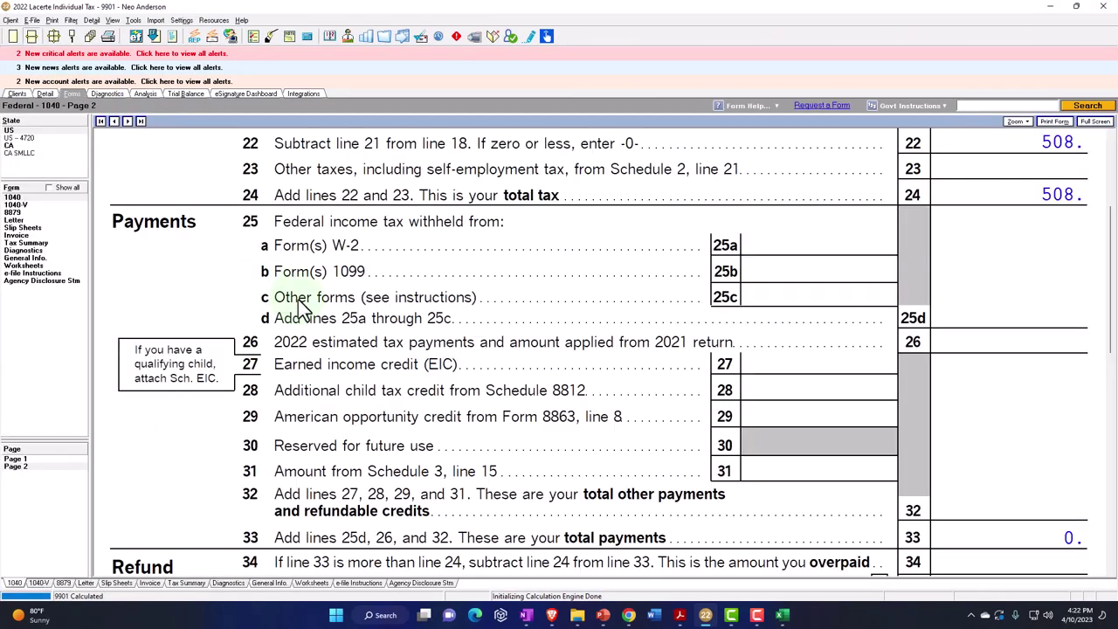
left_click(782, 615)
type("18,000")
key("Tab")
type("0")
key("Return")
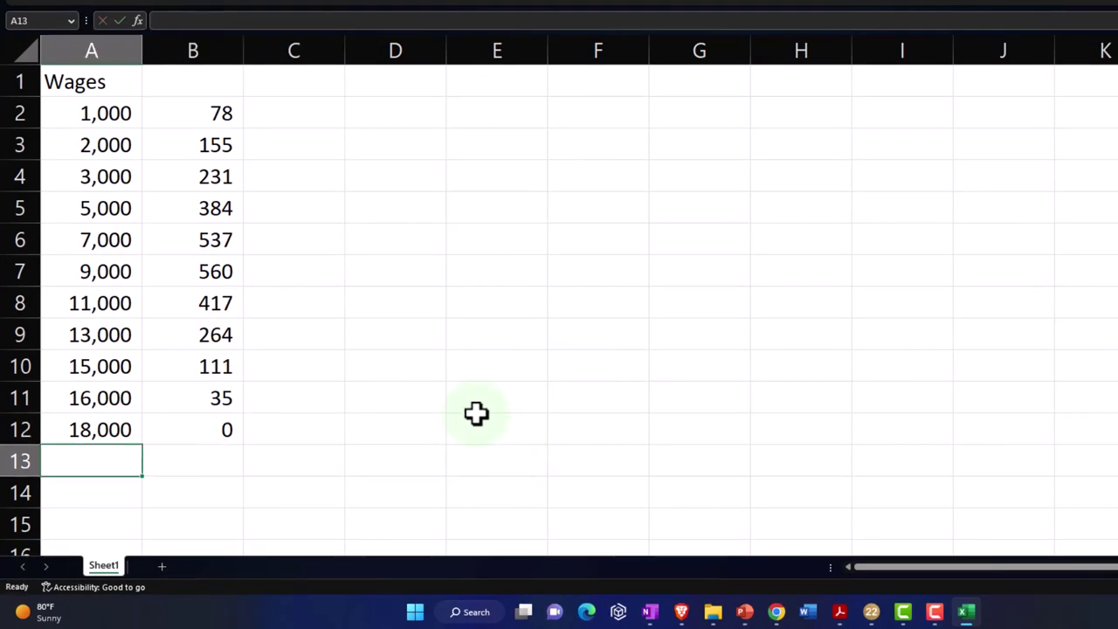
- Enter the heading 'Credit' in cell B1 above the credit amounts
left_click(183, 91)
type("Credit")
key("Return")
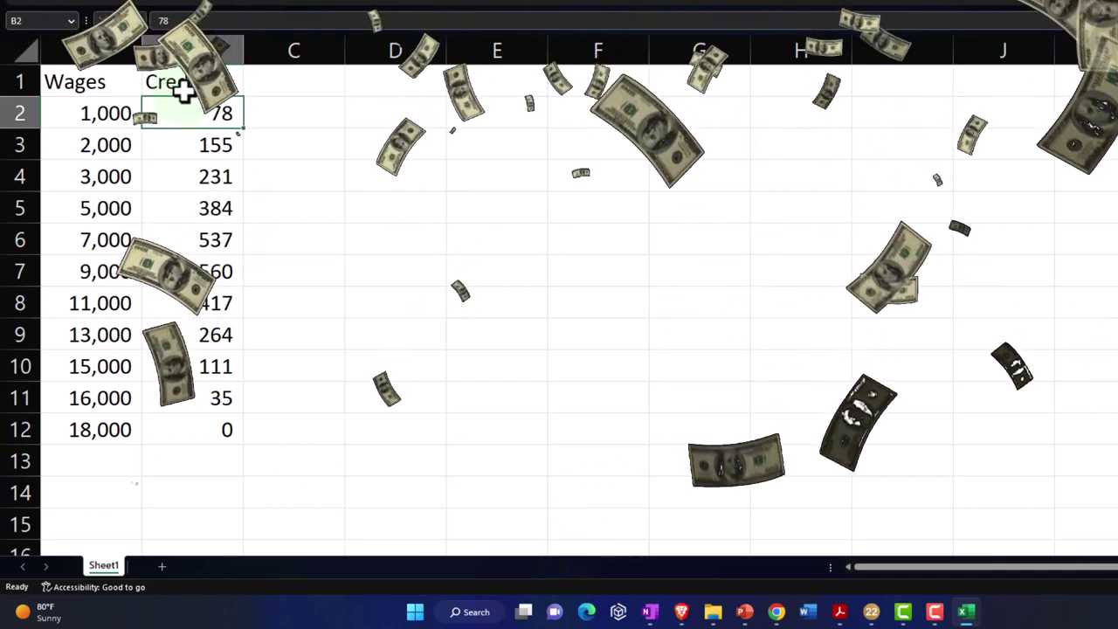
- Plot the wages and credit data A2:B12 as a scatter line chart with no title
left_click(106, 127)
left_click_drag(106, 137, 197, 428)
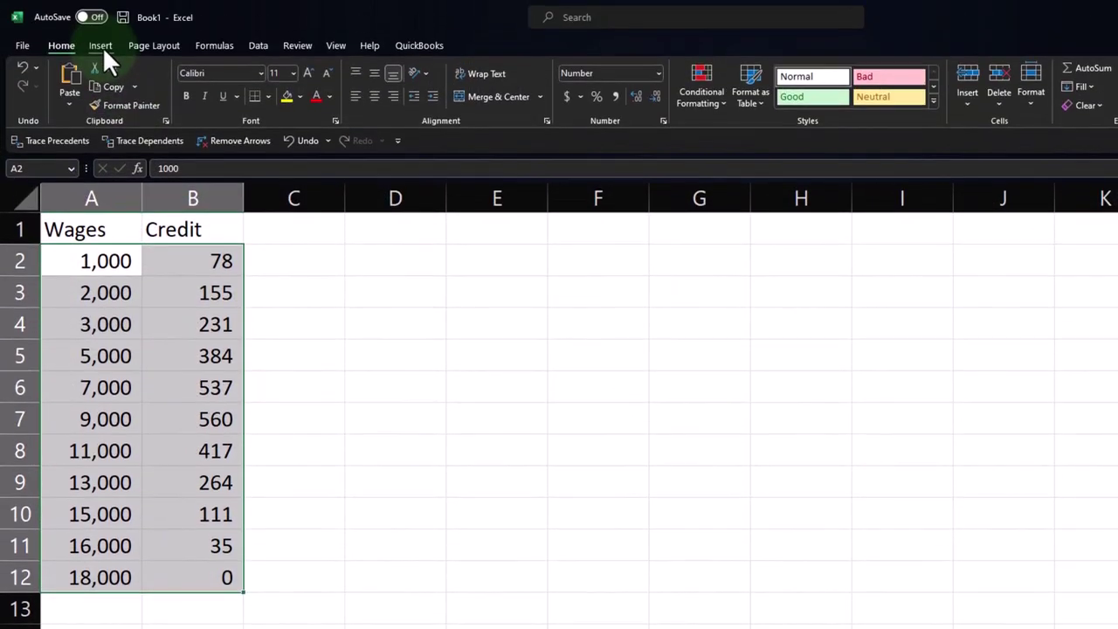
left_click(101, 7)
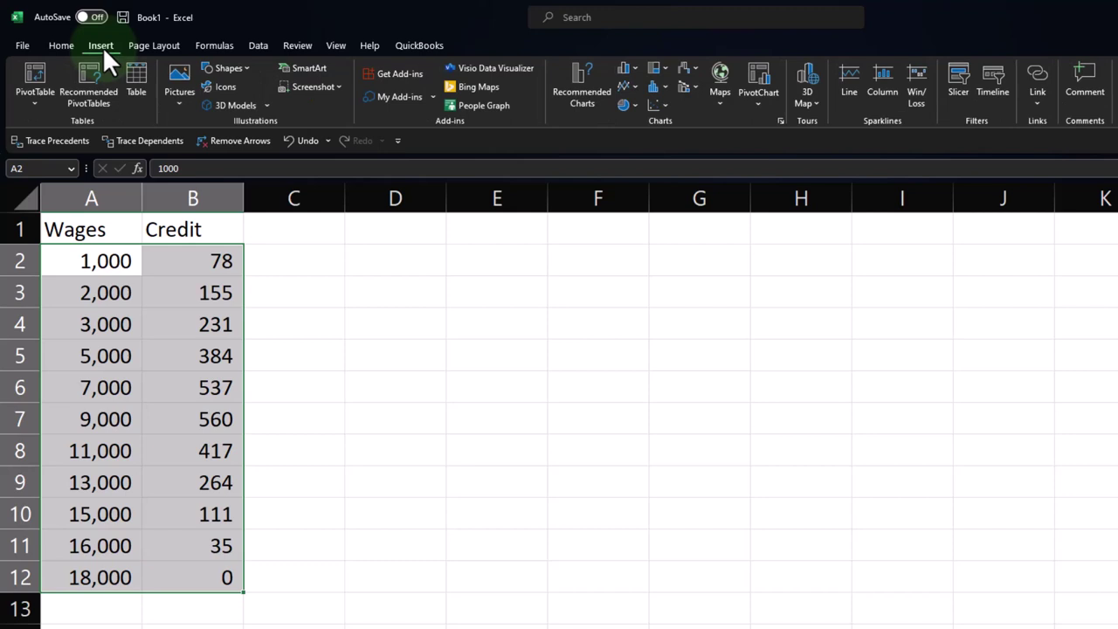
left_click(582, 103)
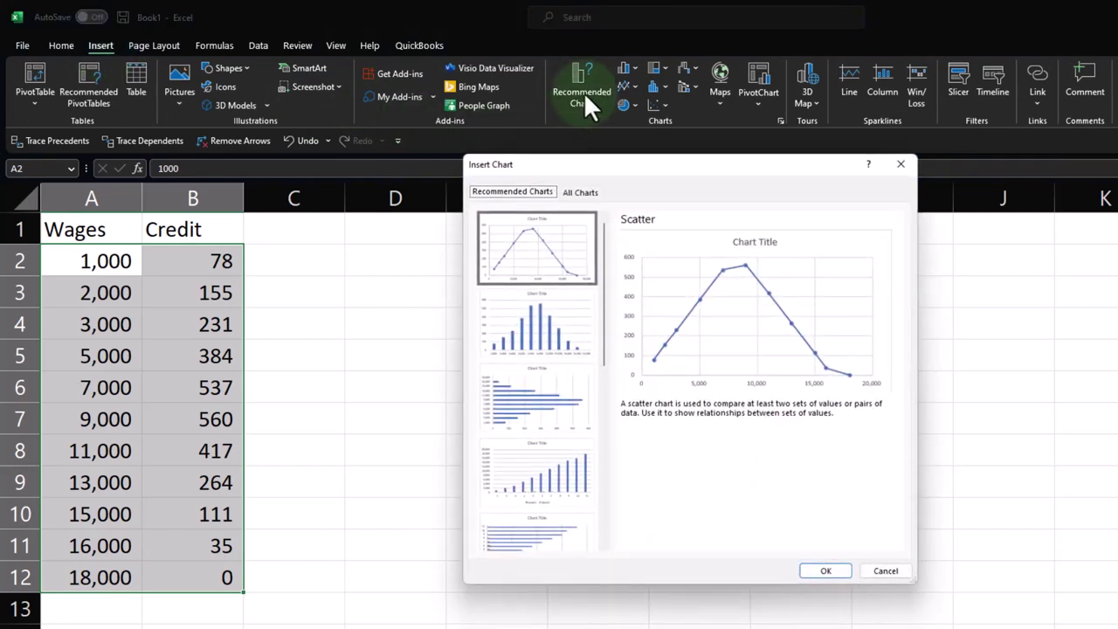
left_click(559, 261)
double_click(555, 250)
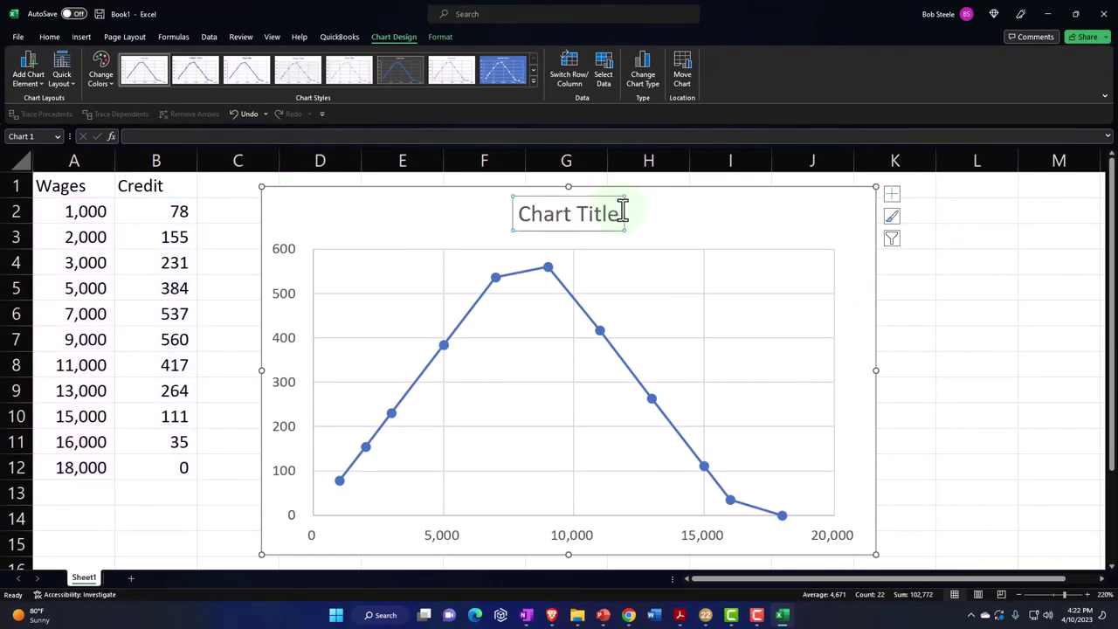
key("Delete")
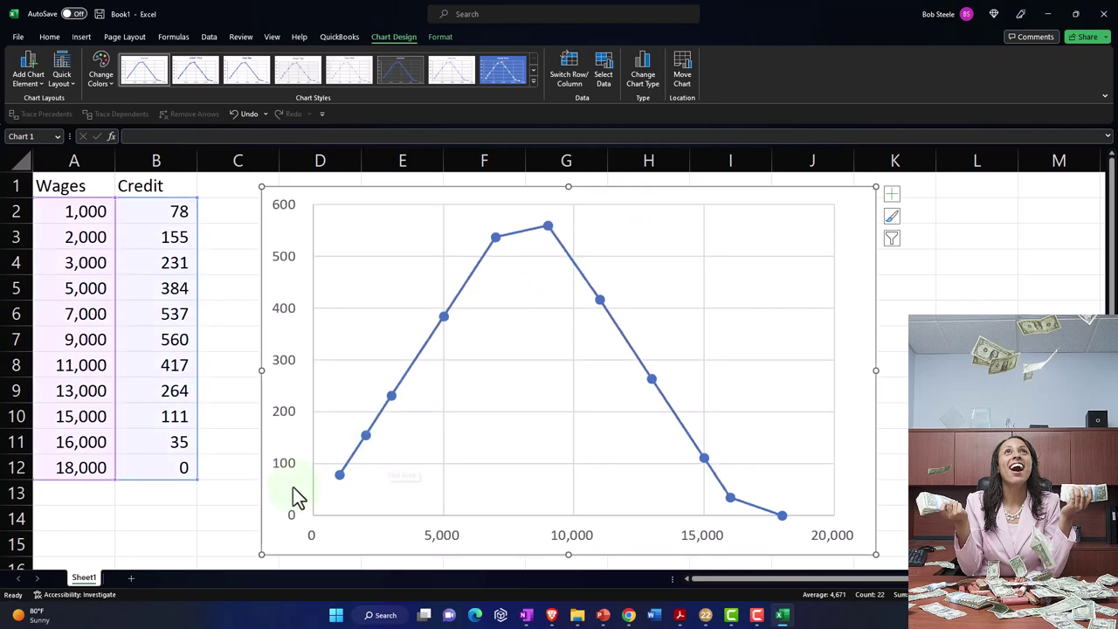
left_click(235, 484)
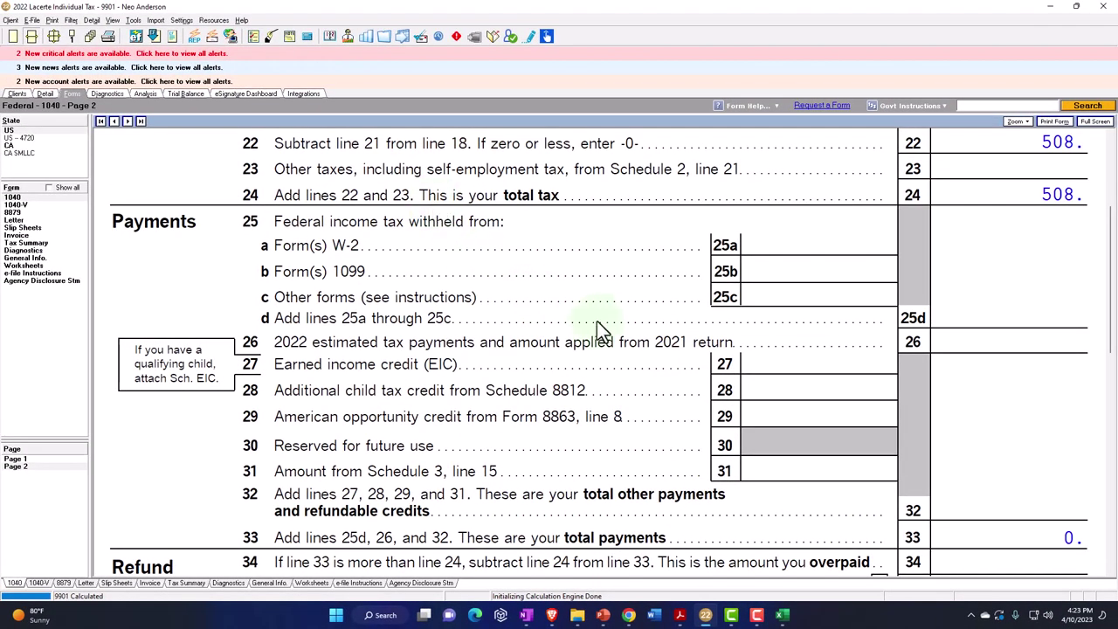
- Review the W-2 wages, client information and Form 1040 screens, then bring up the IRS EIC table
scroll(603, 330, "up", 2)
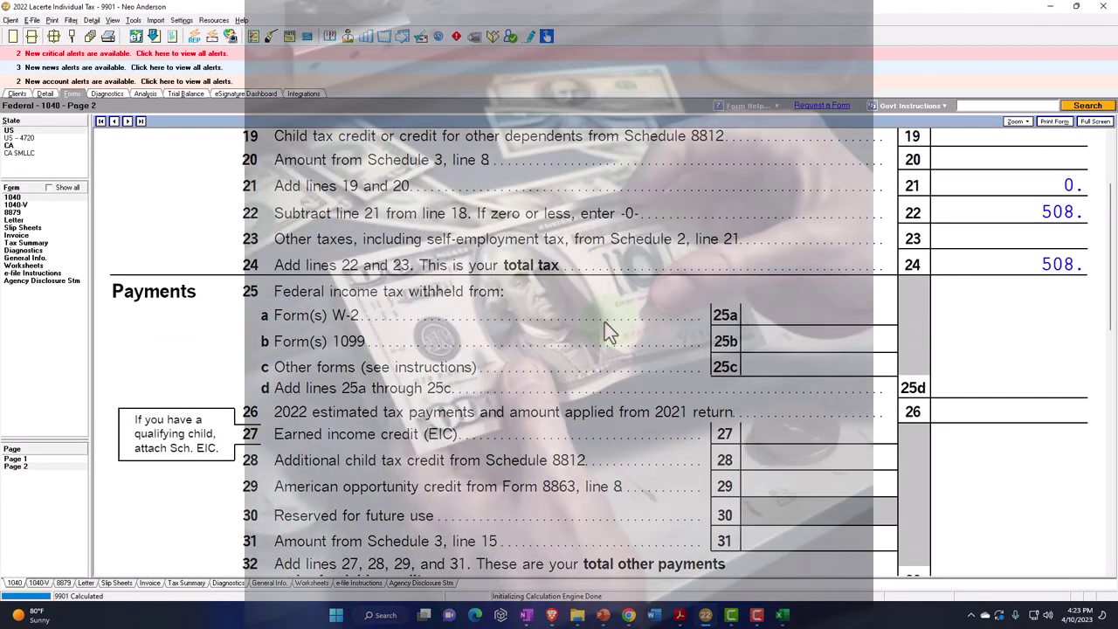
left_click(46, 94)
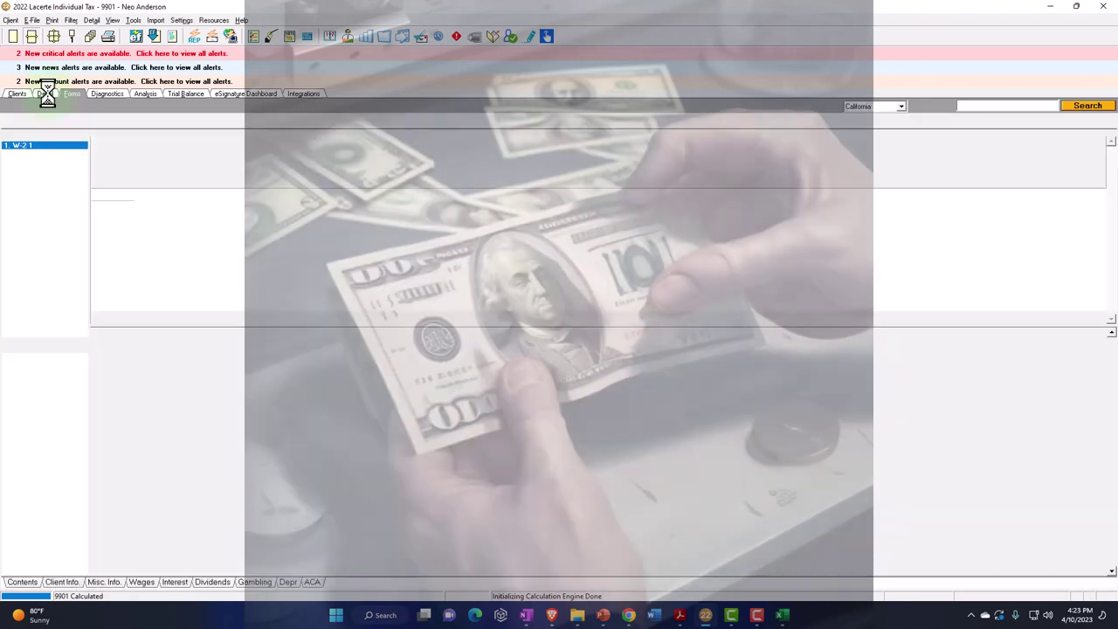
left_click(68, 583)
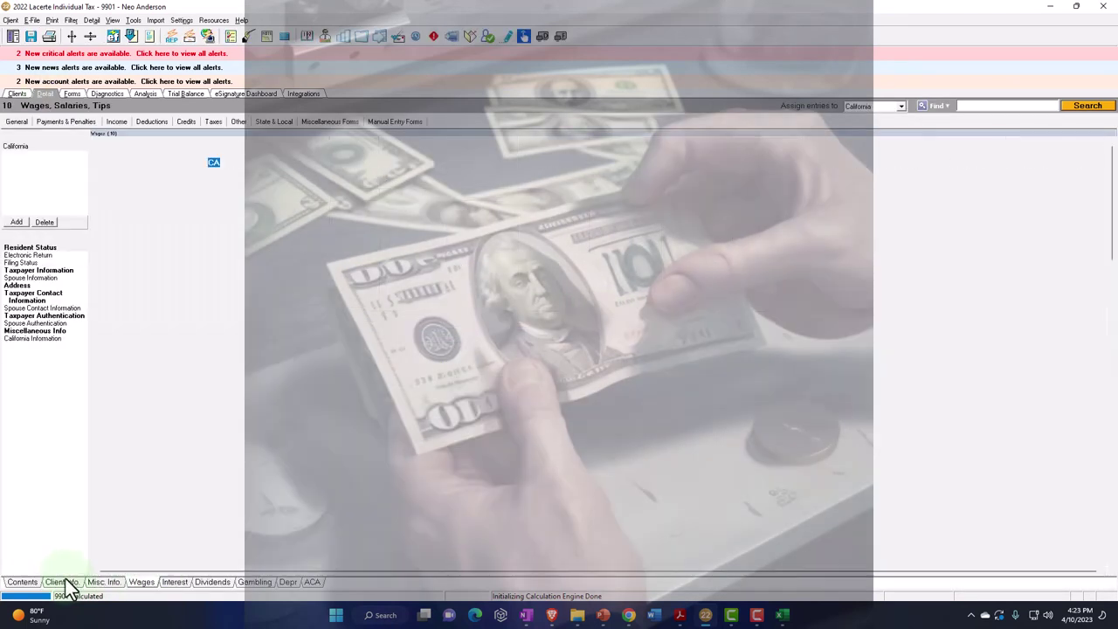
left_click(72, 94)
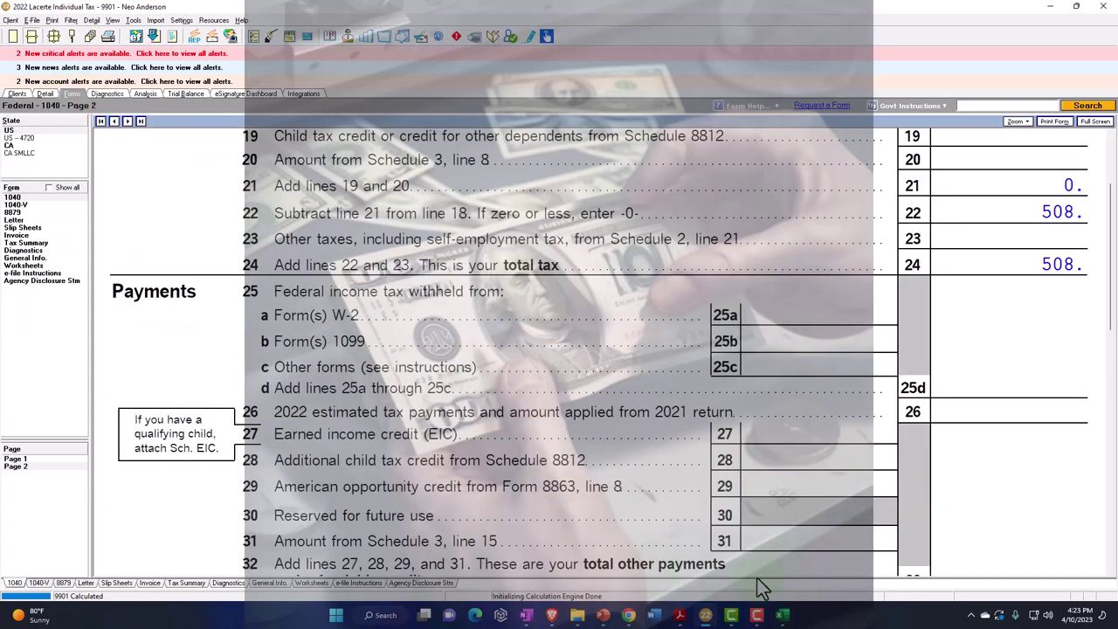
left_click(783, 616)
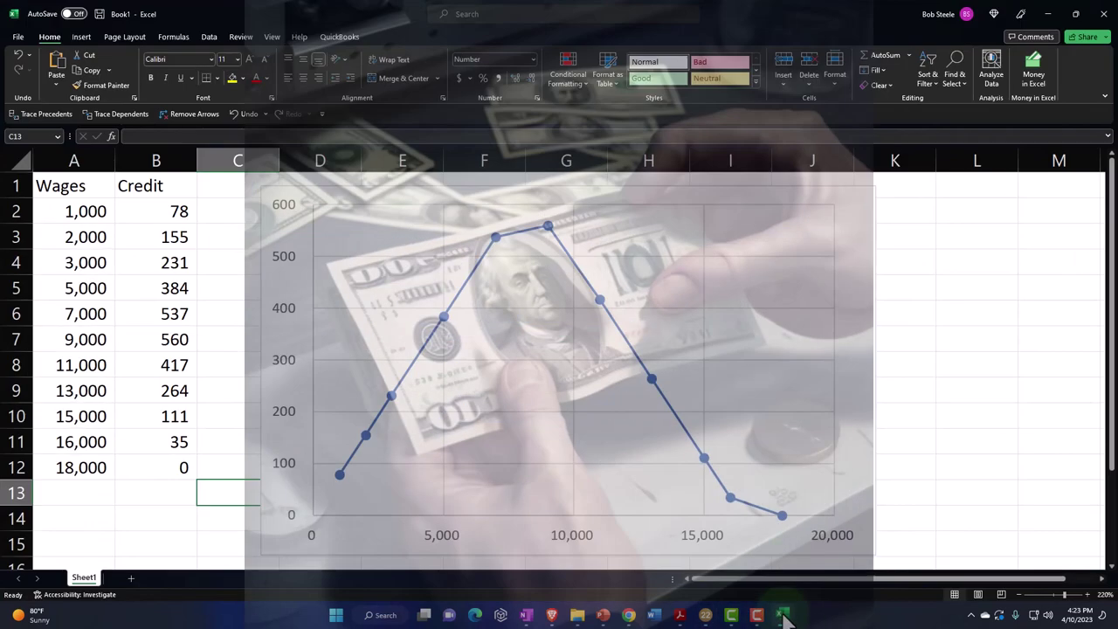
left_click(683, 617)
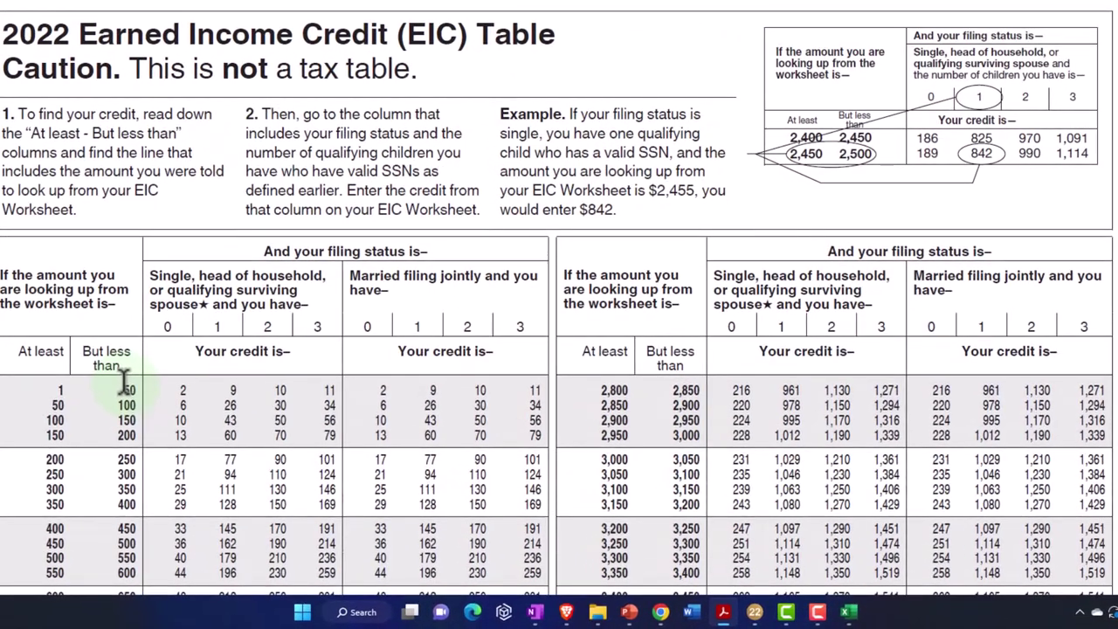
- Scroll the EIC table down to the 7,000–8,000 wage rows where the no-children credit caps at 560
scroll(125, 380, "down", 2)
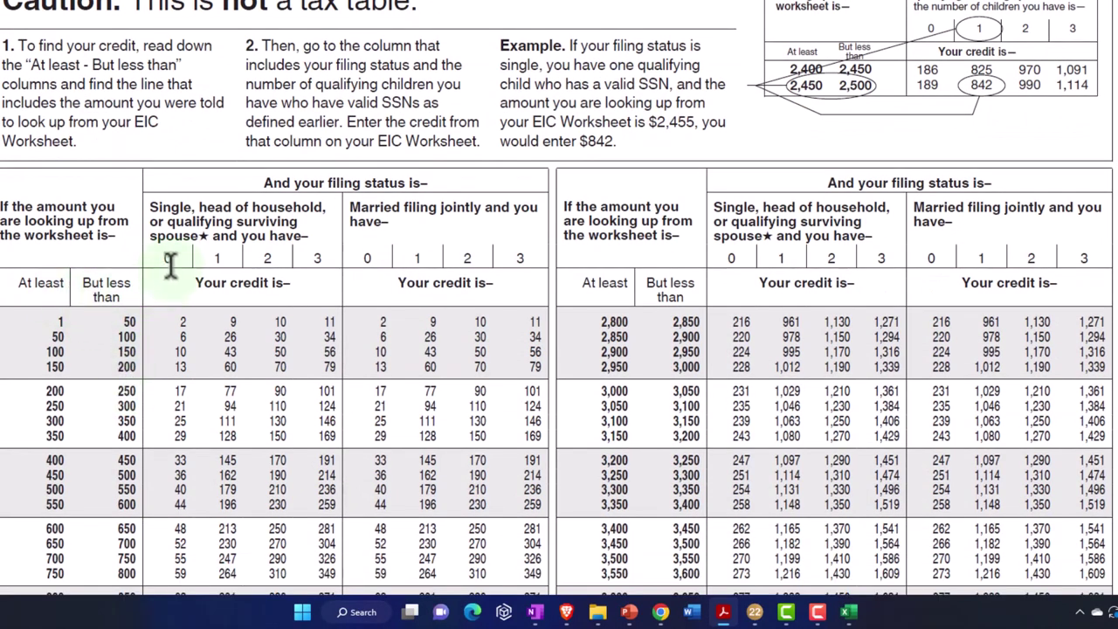
scroll(170, 263, "down", 4)
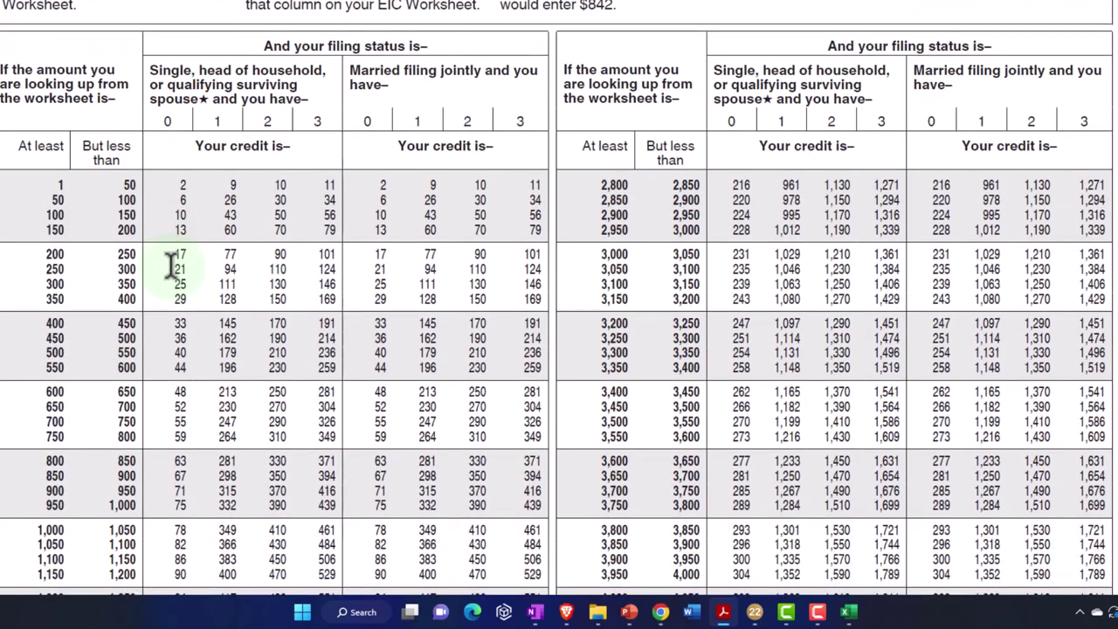
scroll(171, 266, "down", 2)
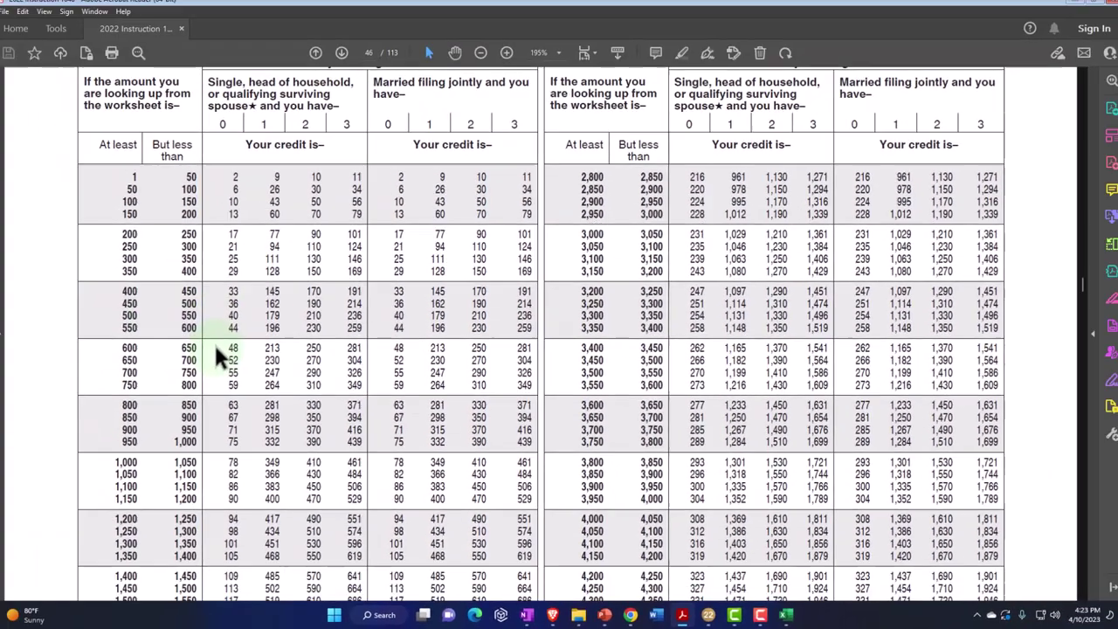
scroll(174, 336, "down", 1)
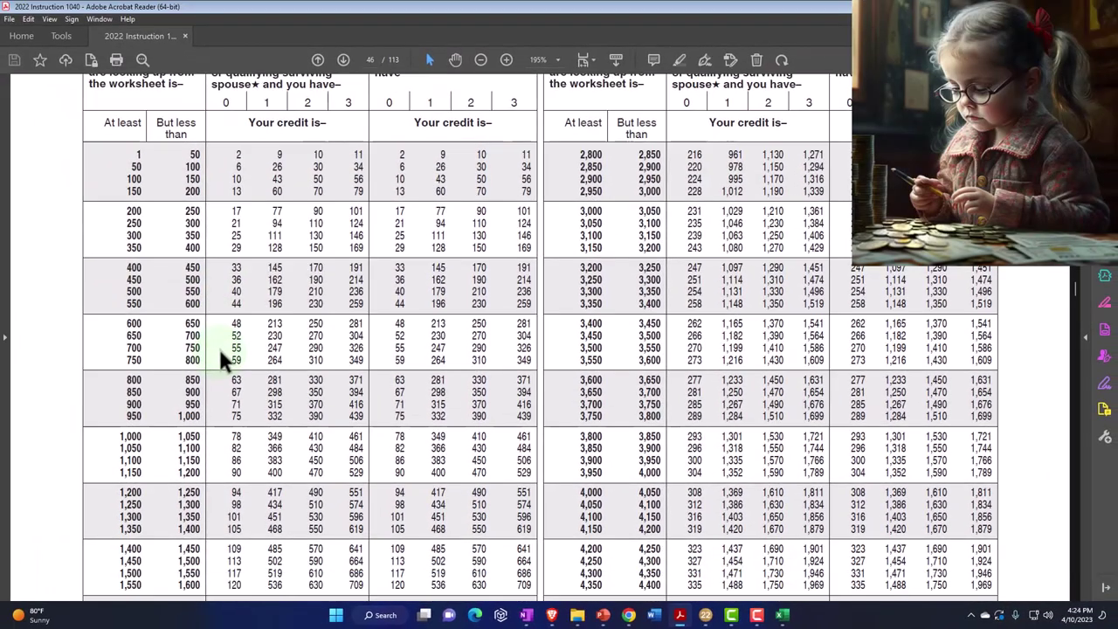
scroll(225, 306, "down", 3)
scroll(225, 311, "down", 9)
scroll(227, 328, "down", 1)
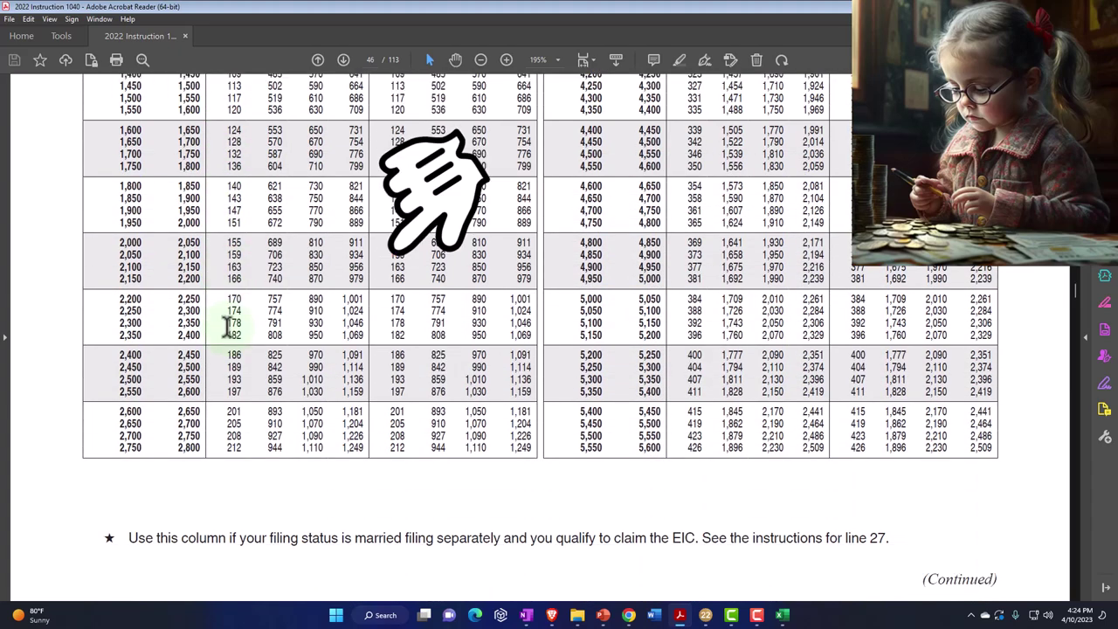
scroll(226, 329, "up", 16)
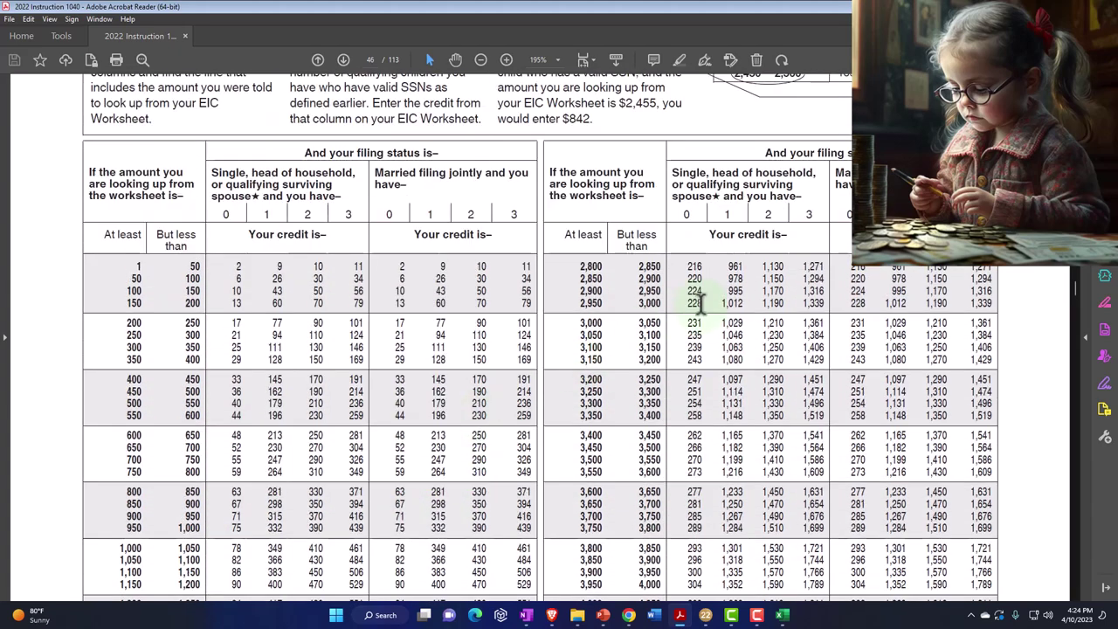
scroll(712, 372, "down", 15)
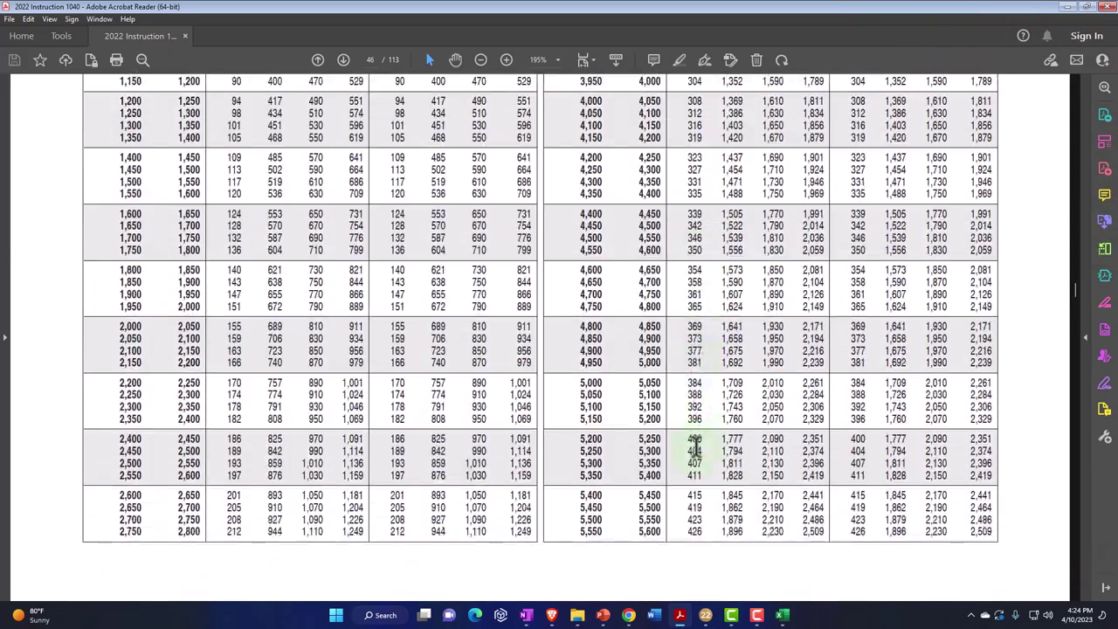
scroll(695, 450, "down", 18)
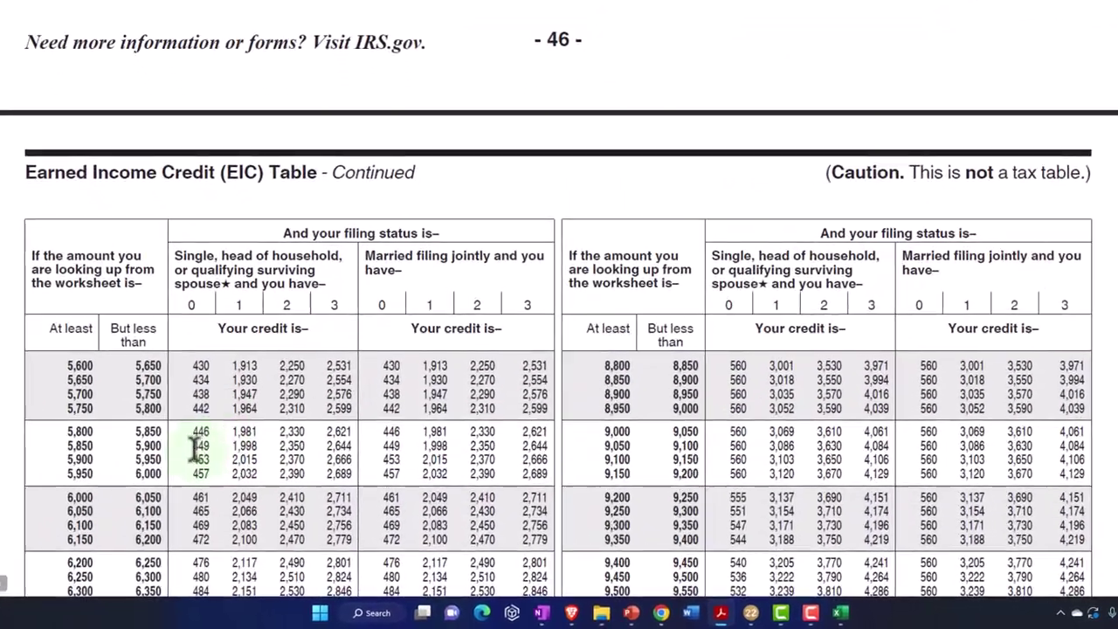
scroll(194, 448, "down", 11)
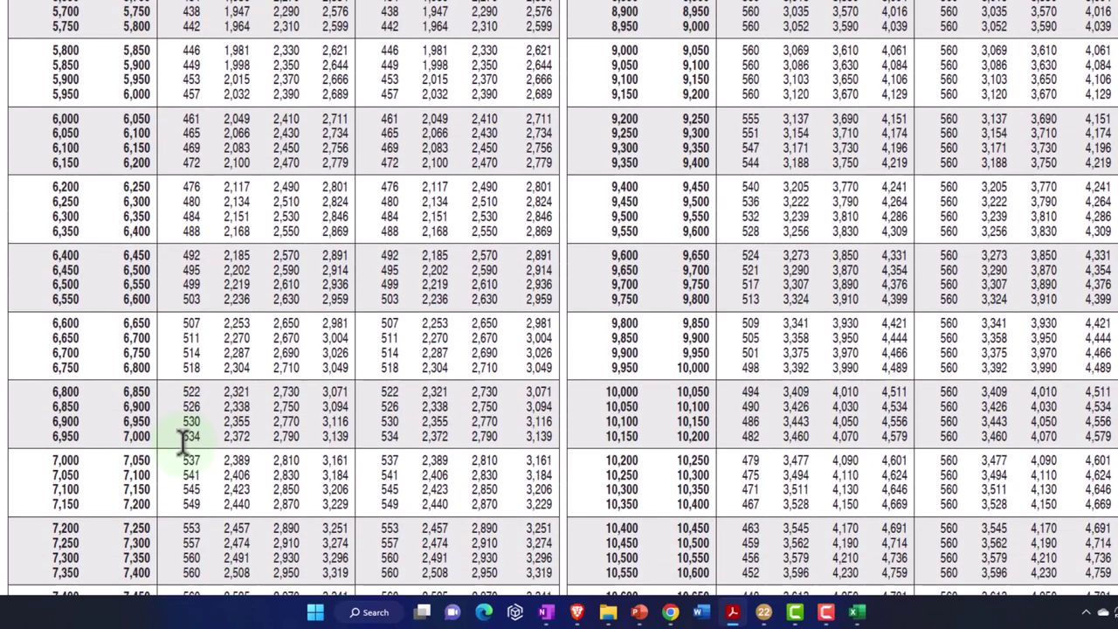
scroll(184, 442, "down", 3)
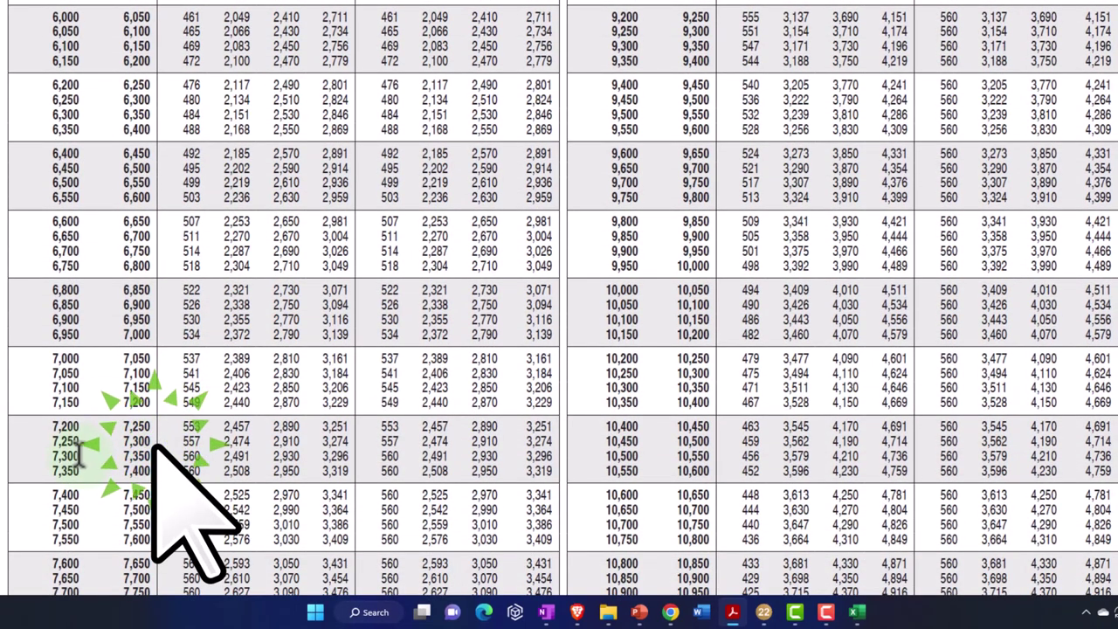
scroll(156, 446, "down", 3)
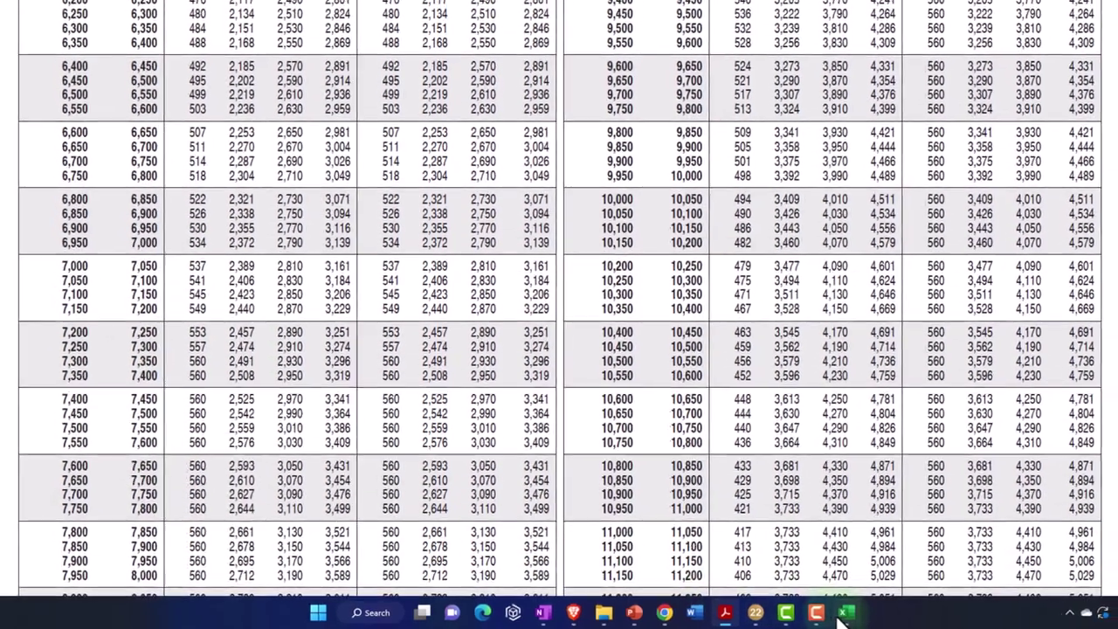
left_click(857, 612)
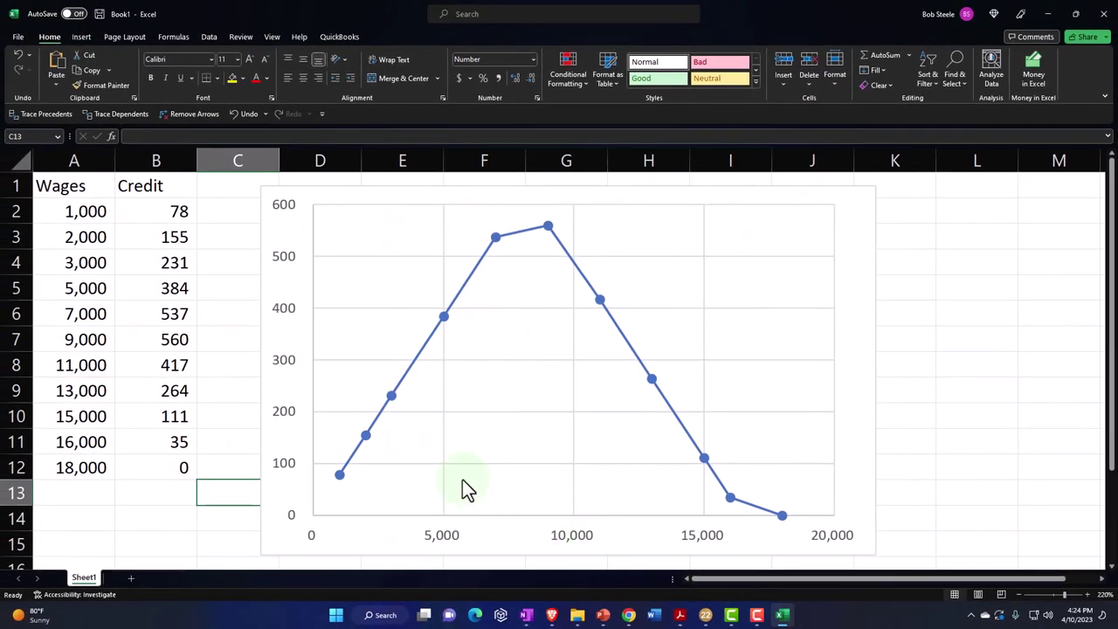
left_click(109, 341)
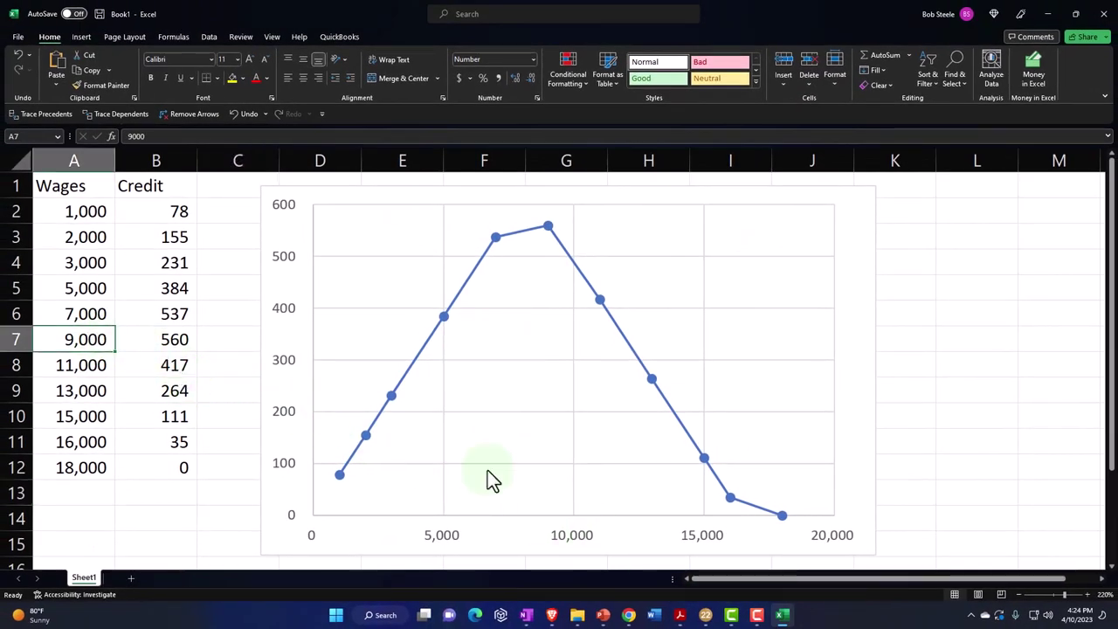
left_click(705, 615)
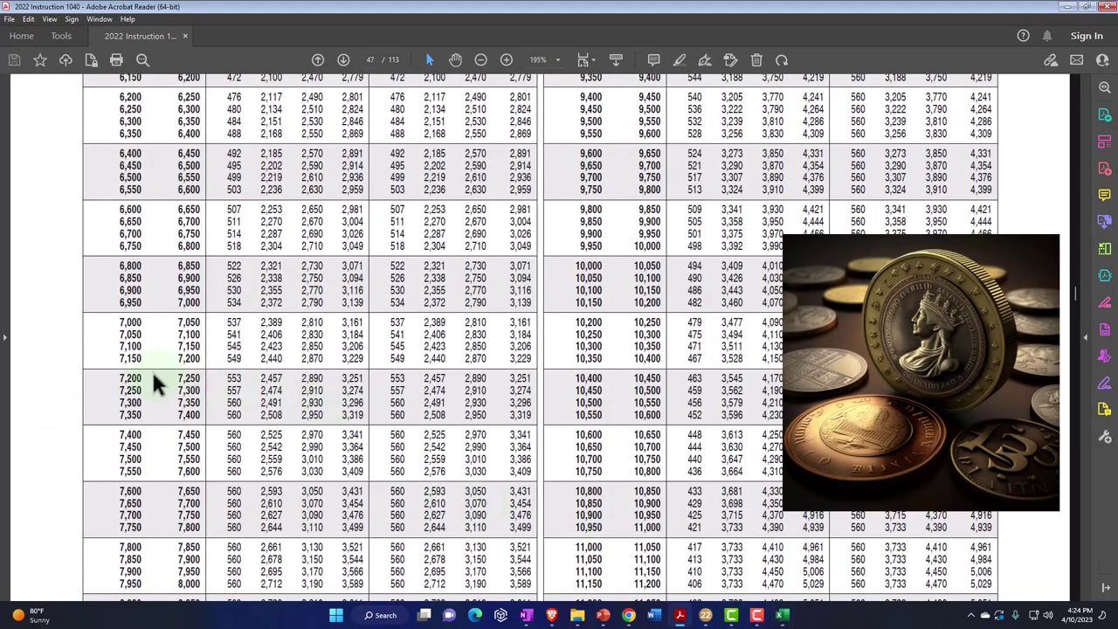
scroll(130, 377, "down", 3)
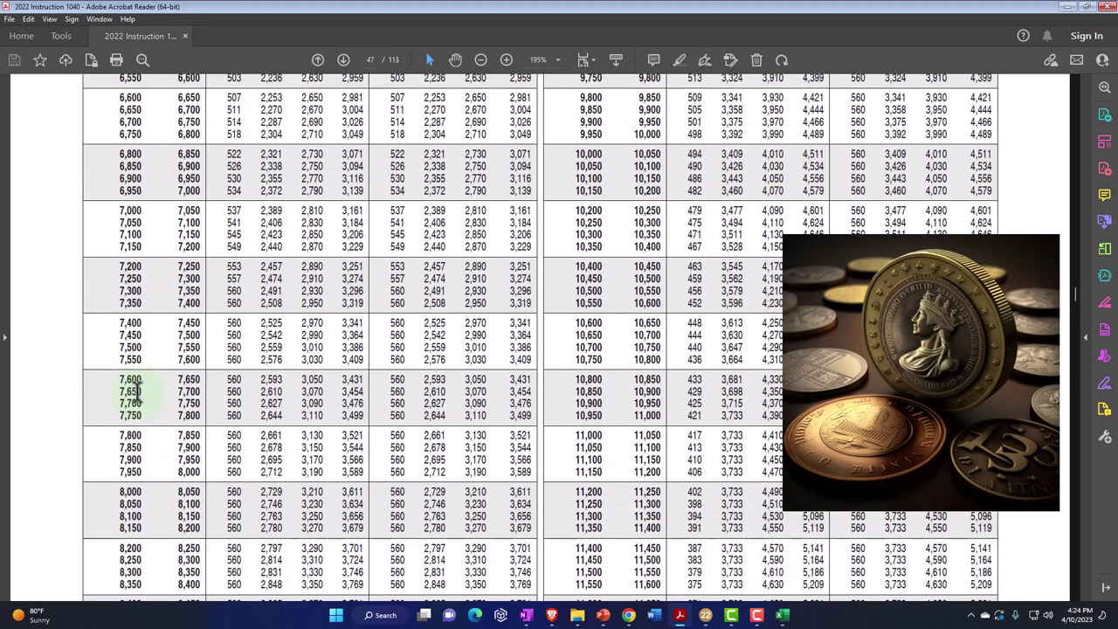
scroll(135, 392, "down", 4)
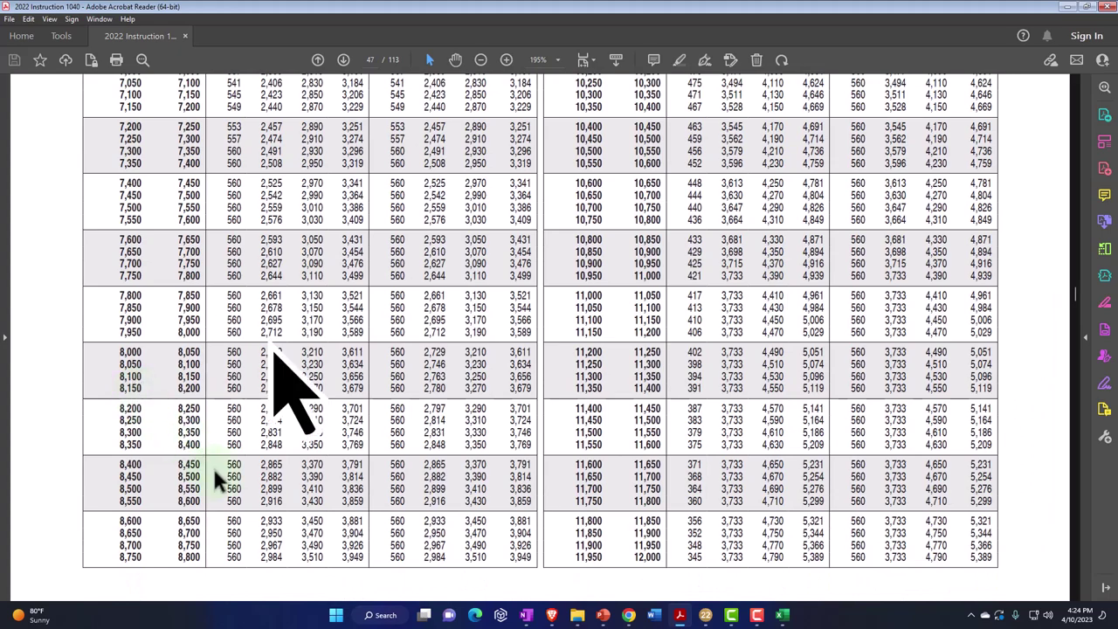
scroll(217, 479, "up", 10)
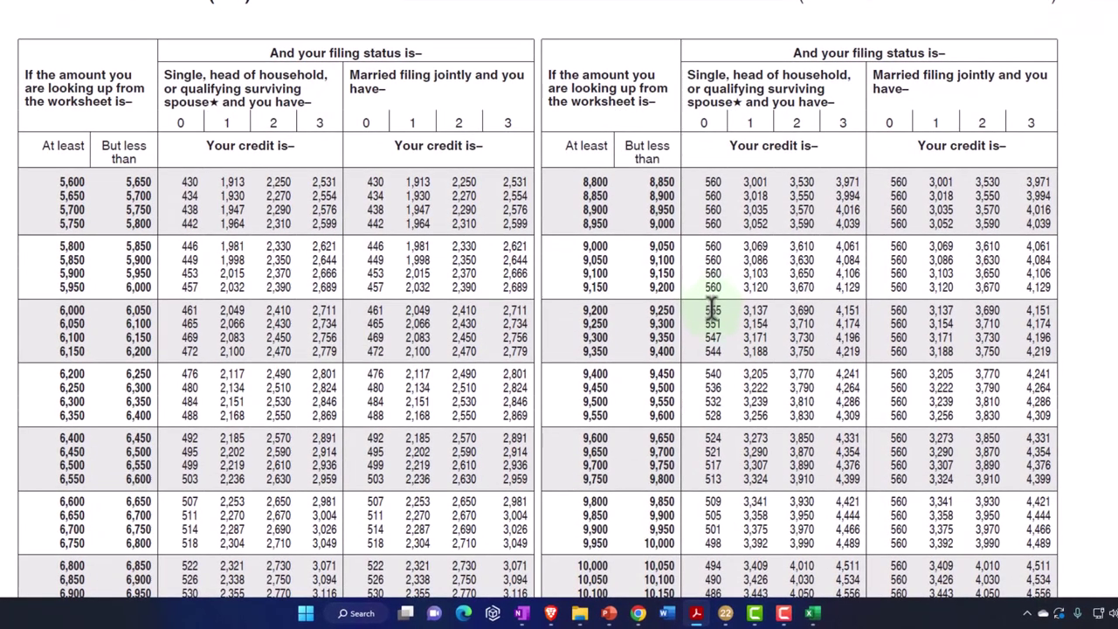
left_click(813, 614)
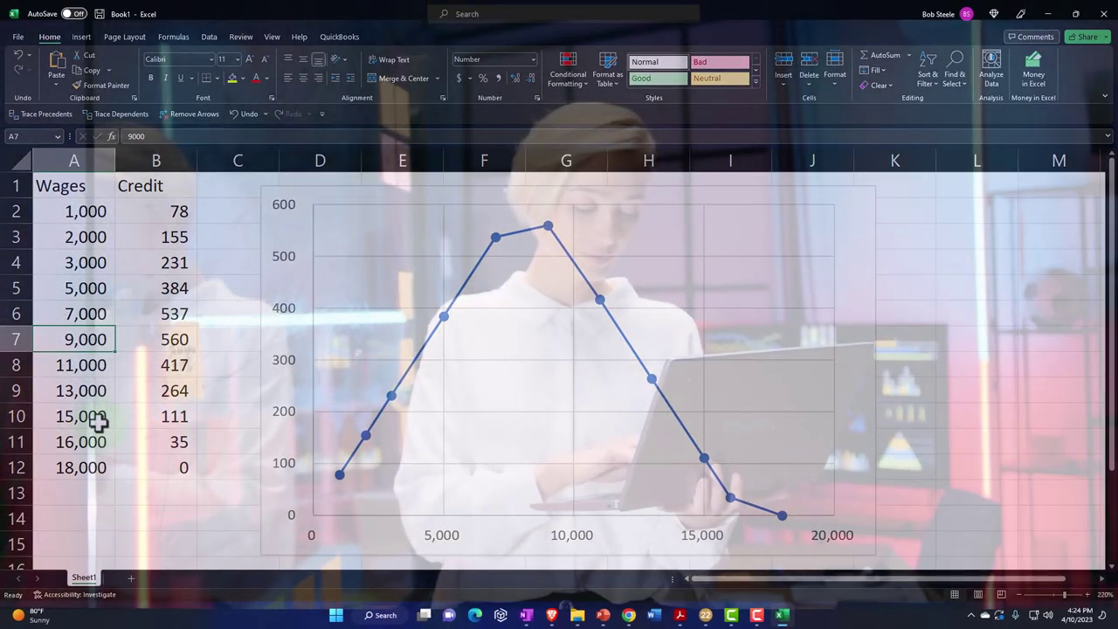
left_click(87, 418)
left_click(783, 616)
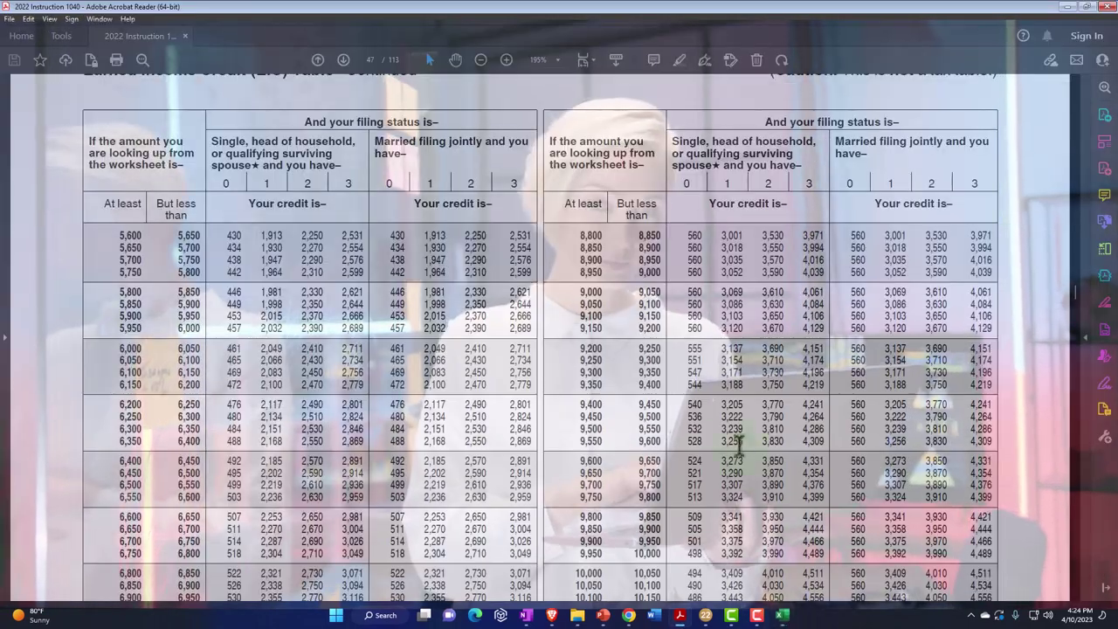
scroll(638, 411, "down", 5)
scroll(638, 411, "down", 15)
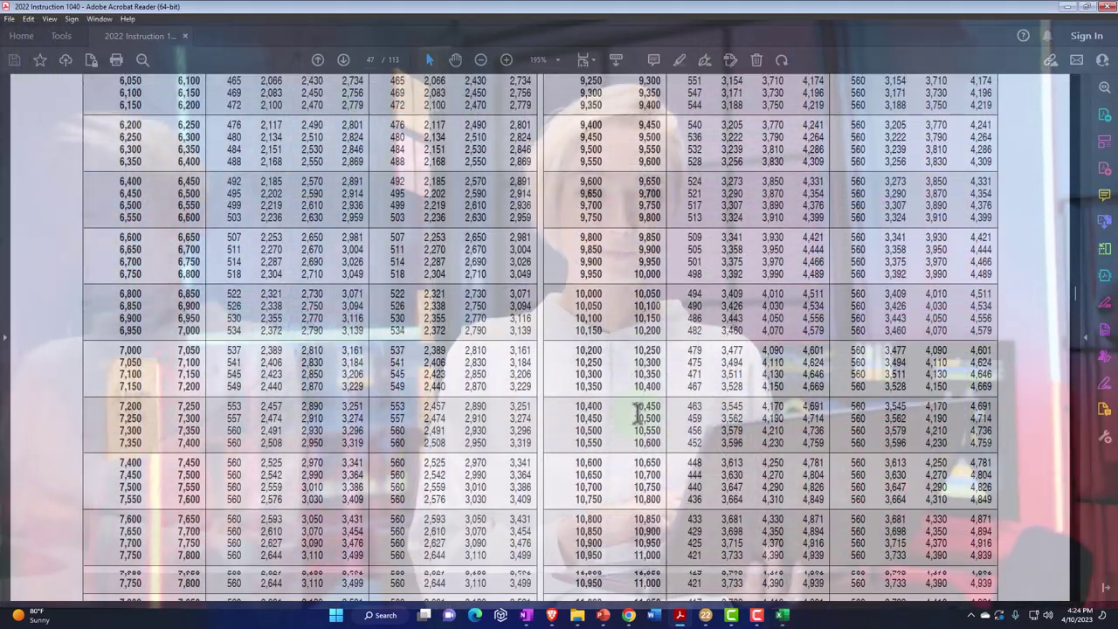
scroll(637, 417, "down", 15)
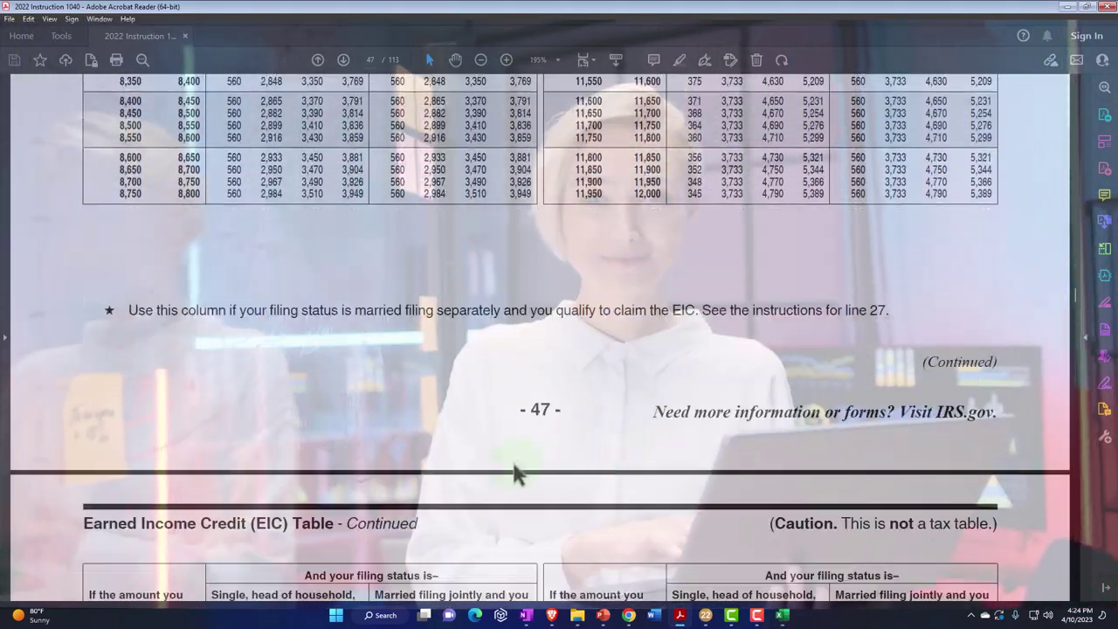
scroll(220, 472, "down", 15)
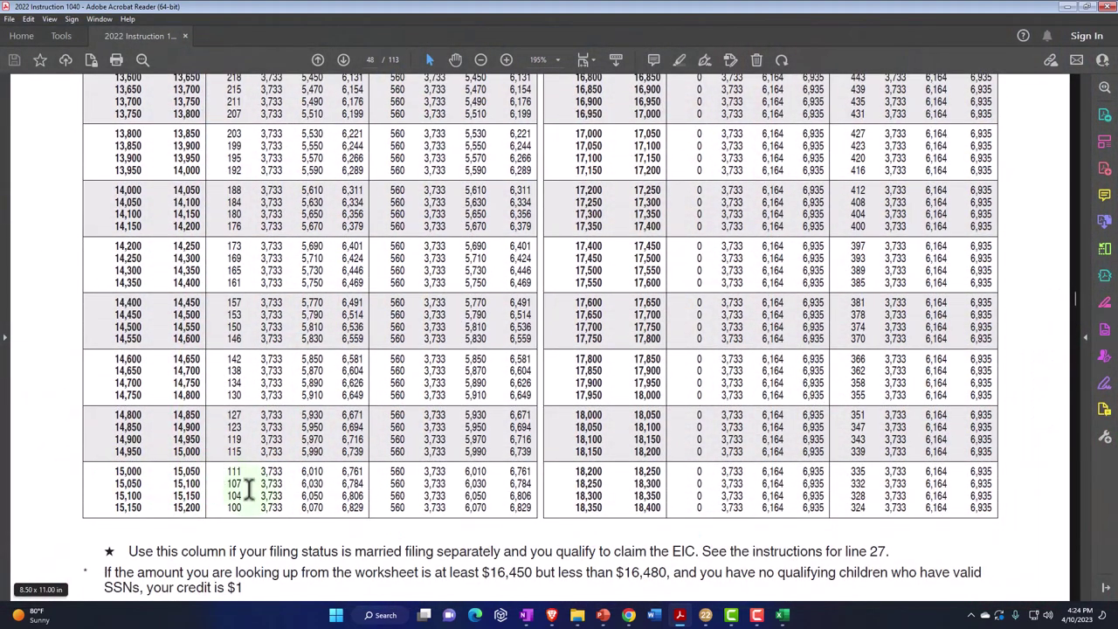
left_click(783, 615)
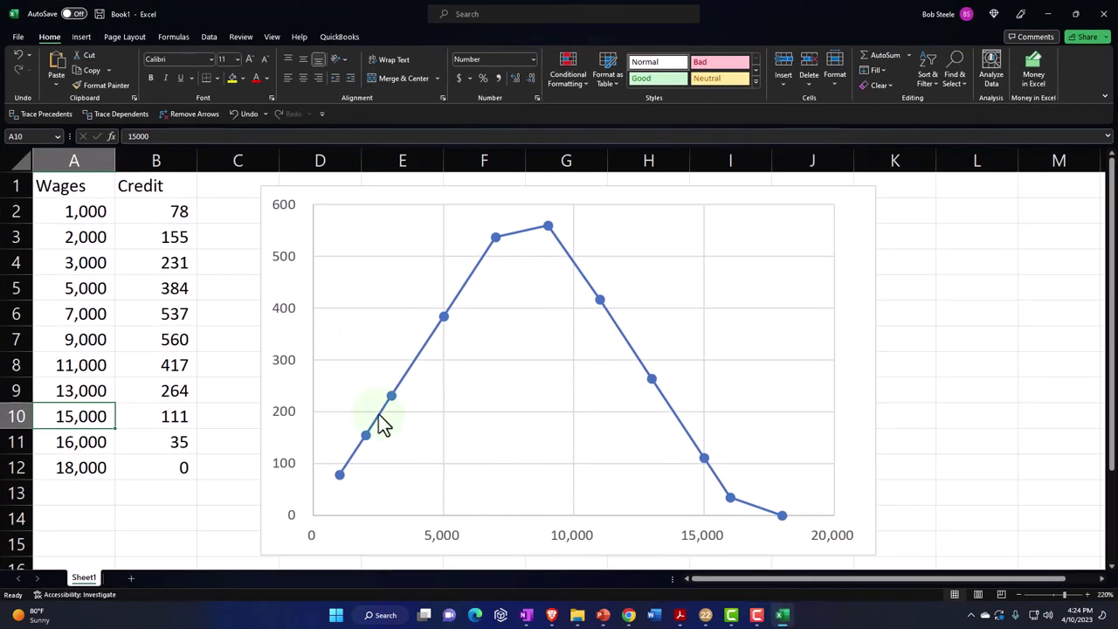
left_click(174, 416)
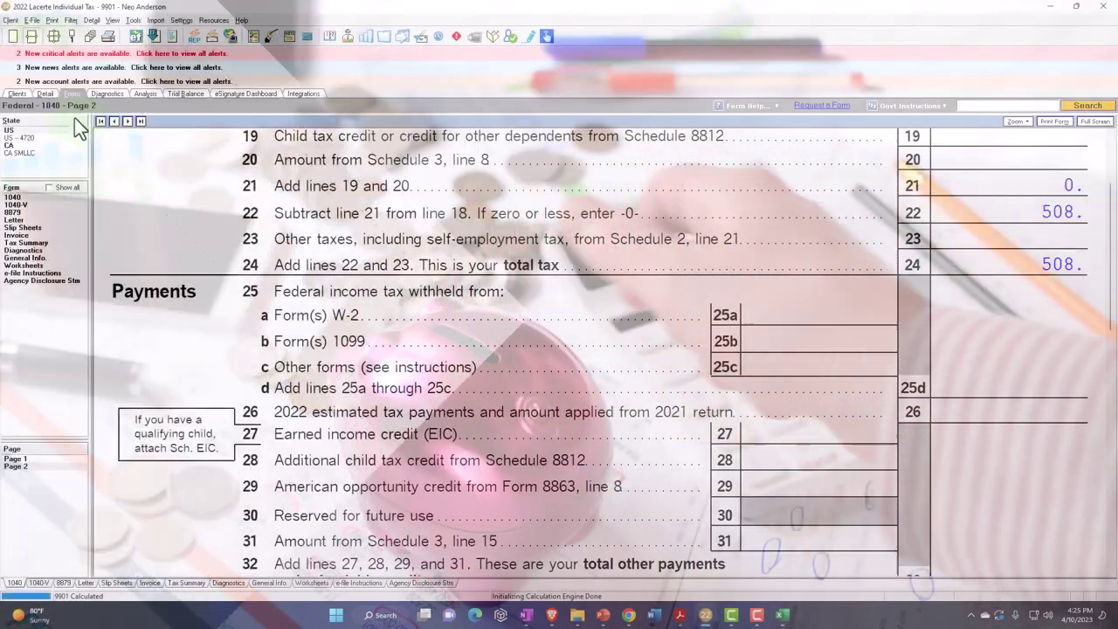
- Set the client's filing status to Married filing jointly
left_click(44, 95)
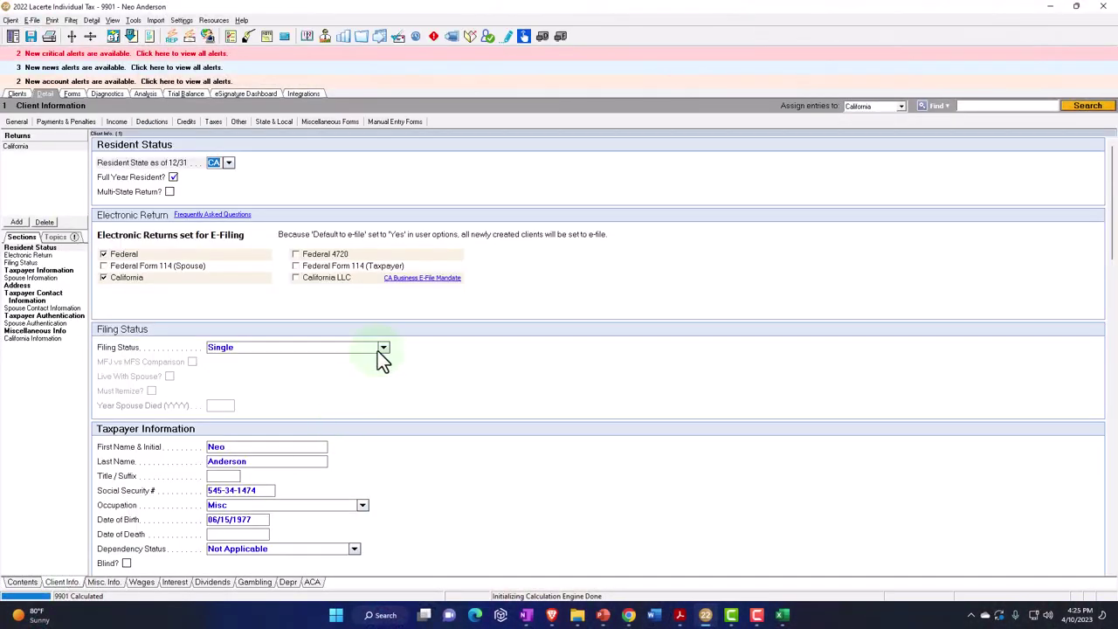
left_click(382, 350)
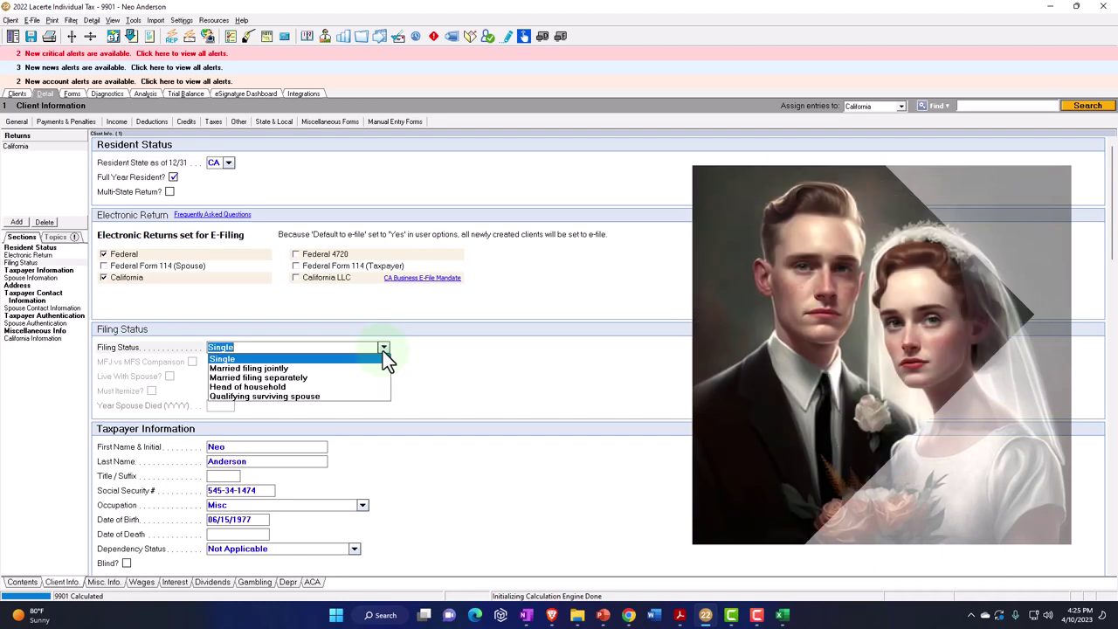
left_click(327, 366)
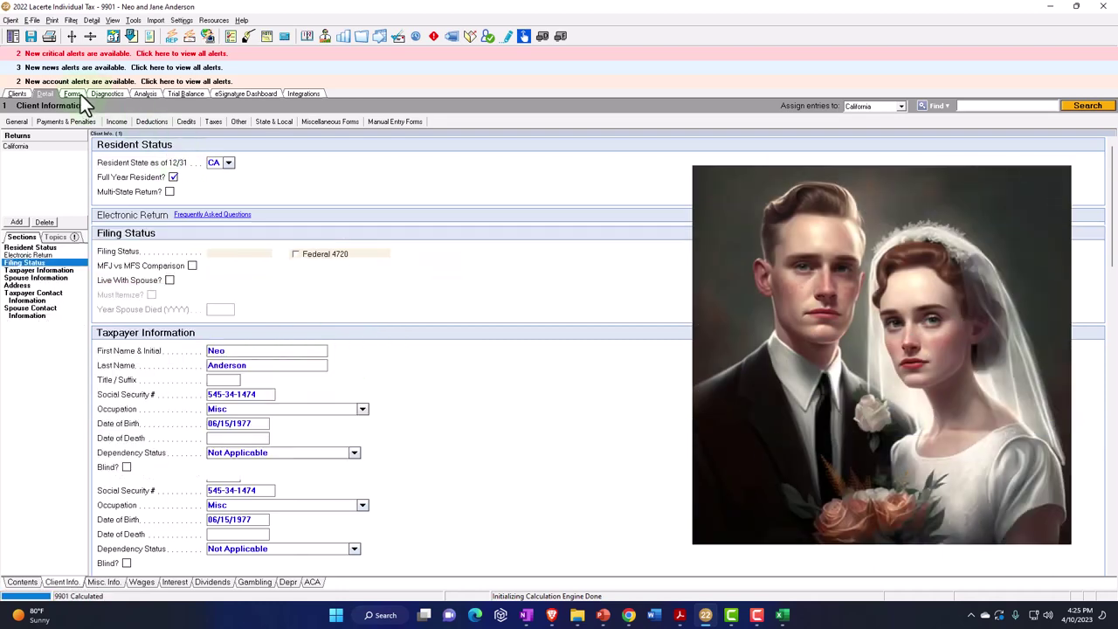
left_click(78, 94)
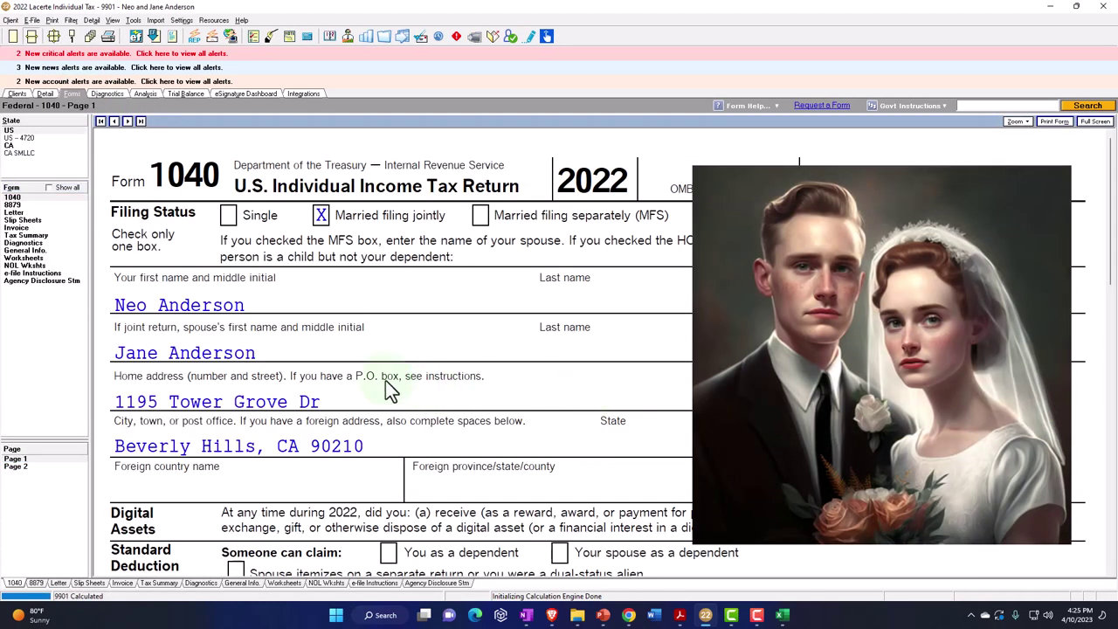
- Review Form 1040 down to page 2, line 27, showing the 351 earned income credit
scroll(349, 268, "down", 6)
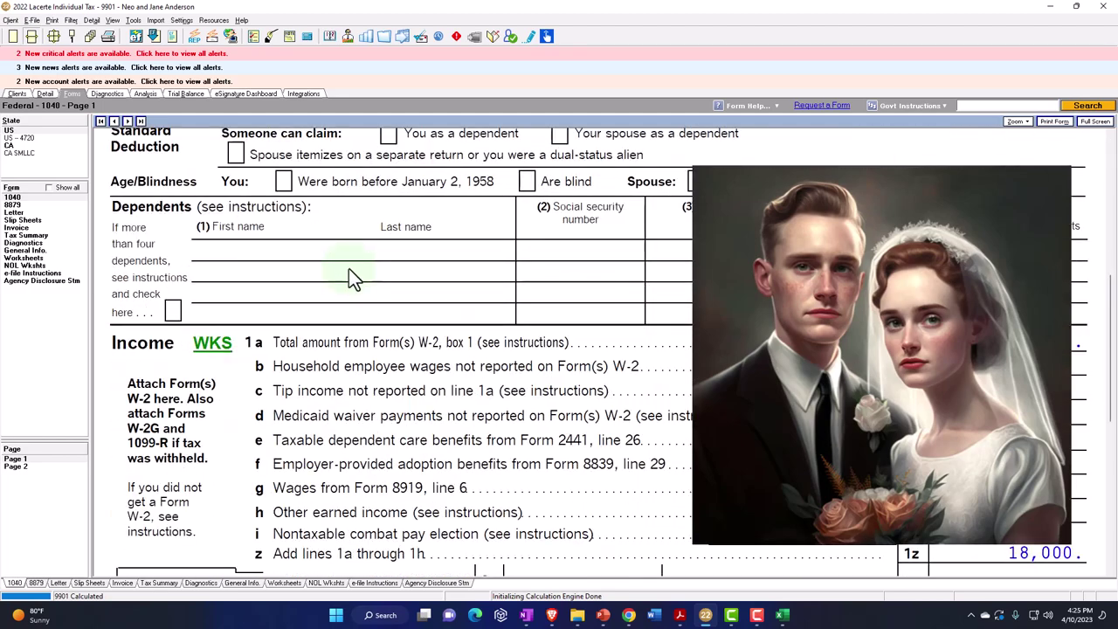
scroll(551, 310, "down", 3)
scroll(552, 310, "down", 5)
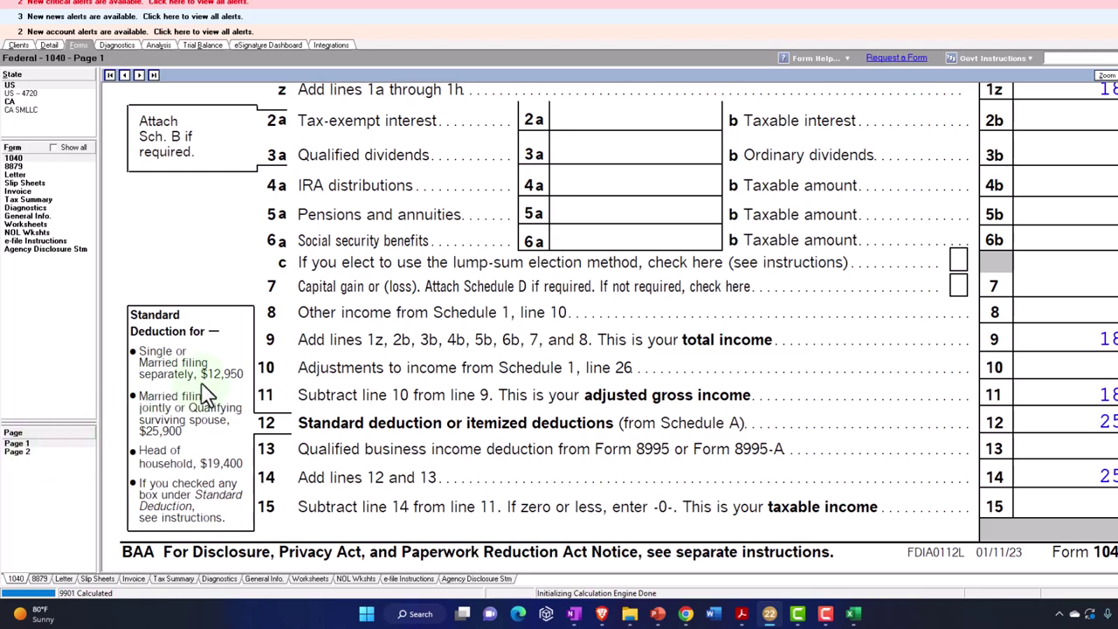
left_click(16, 452)
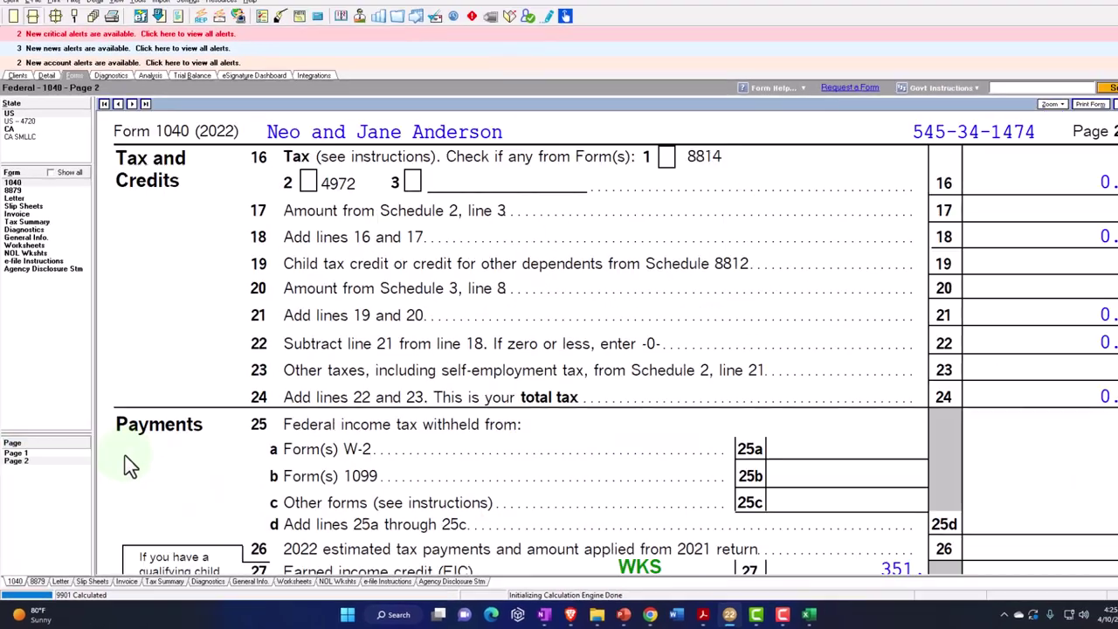
scroll(529, 399, "down", 1)
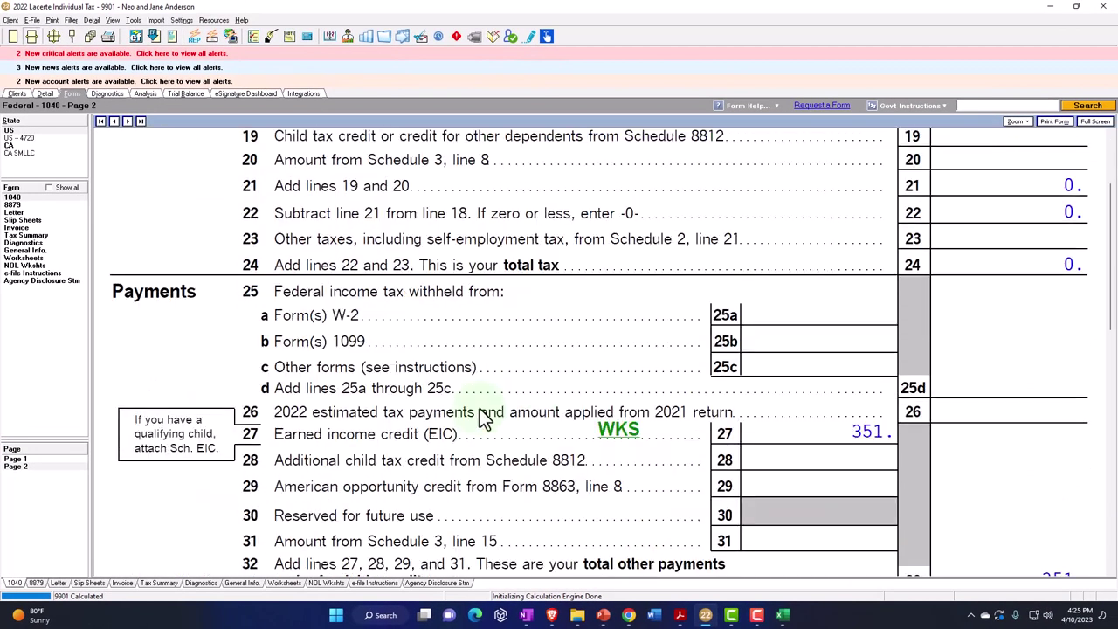
scroll(485, 418, "down", 1)
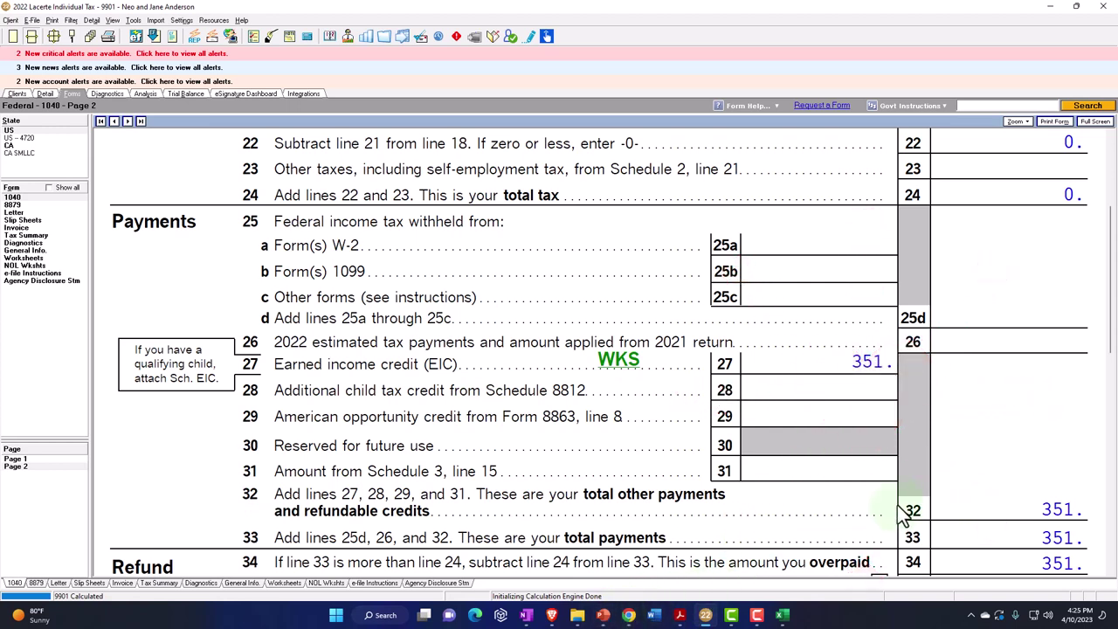
- Glance at the EIC limits slide, then return to Form 1040 page 2 showing the 351 credit
left_click(603, 615)
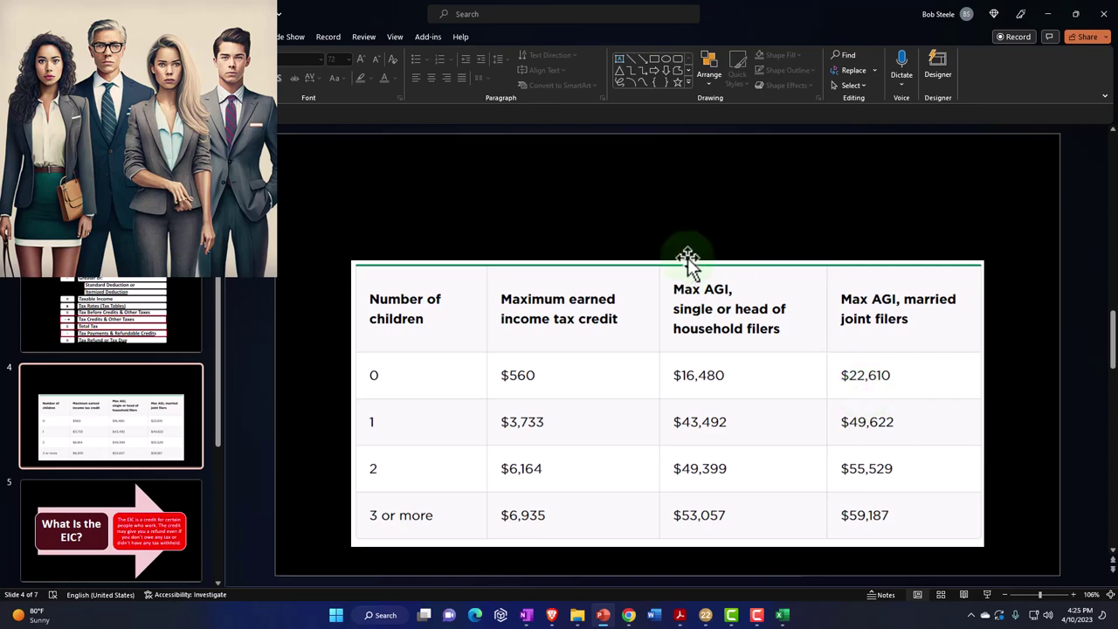
left_click(602, 615)
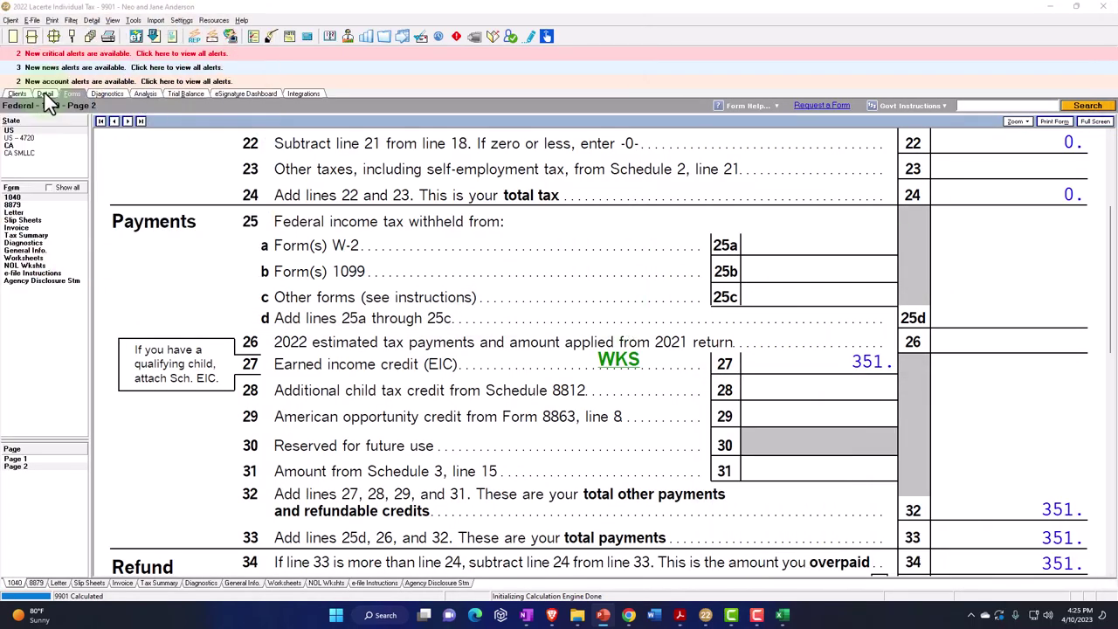
- Change the W-2 wages to 20,000 and view the recalculated Form 1040 with a 198 credit
left_click(44, 94)
left_click(106, 124)
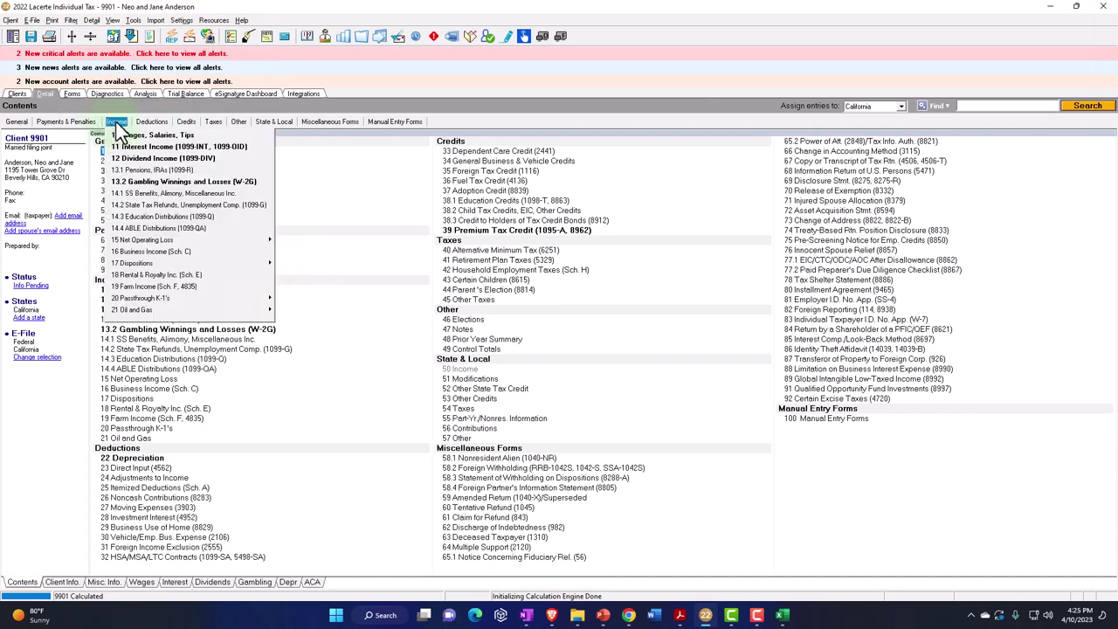
left_click(154, 134)
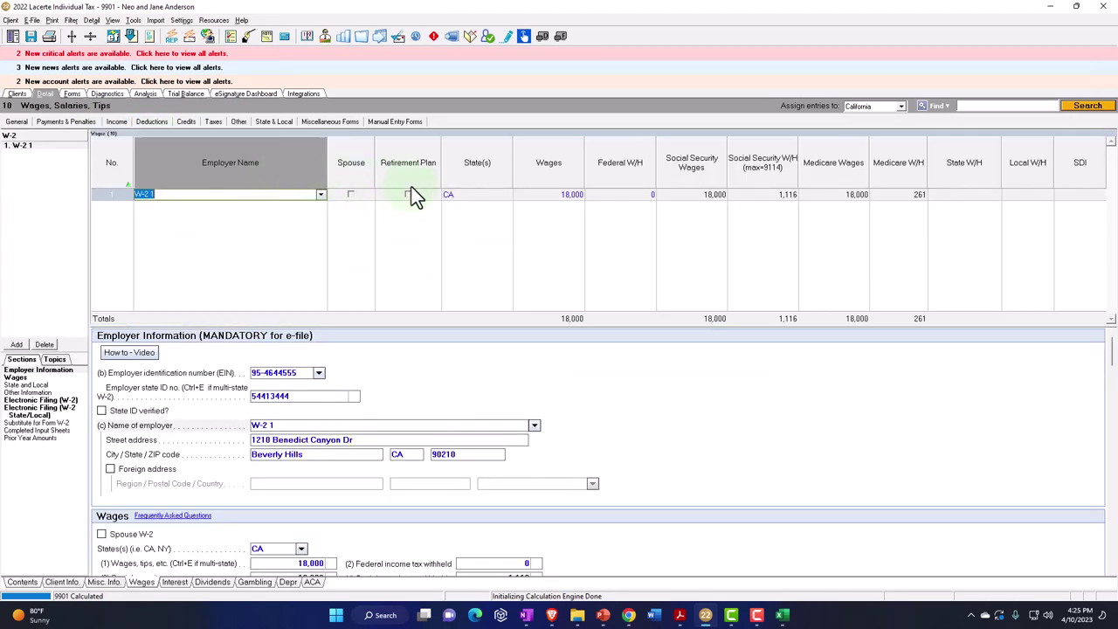
left_click(543, 200)
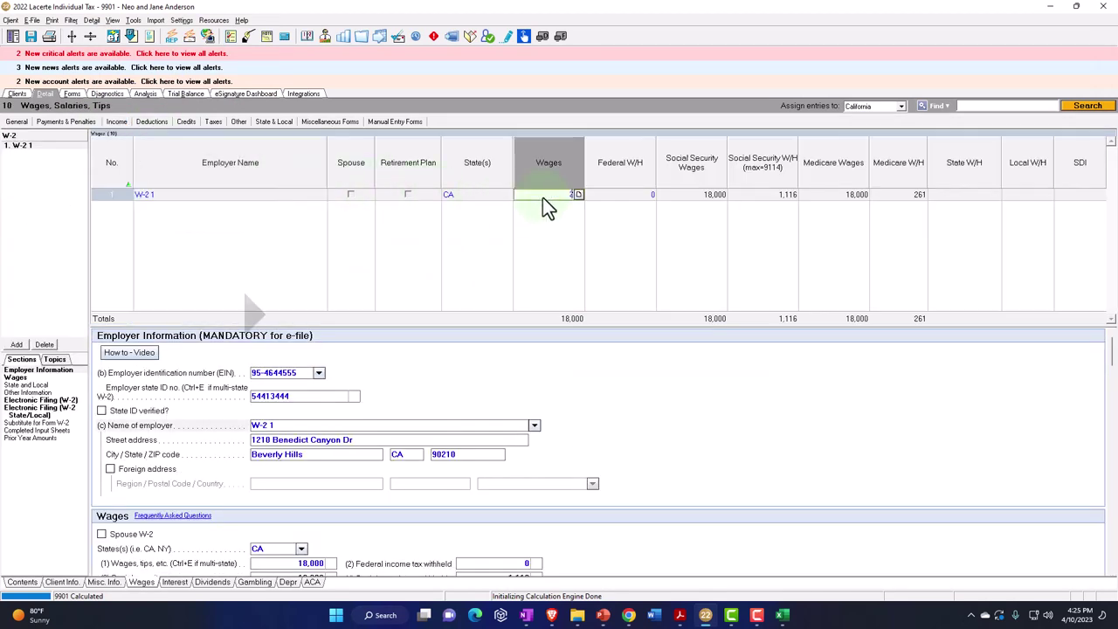
type("20000")
key("Tab")
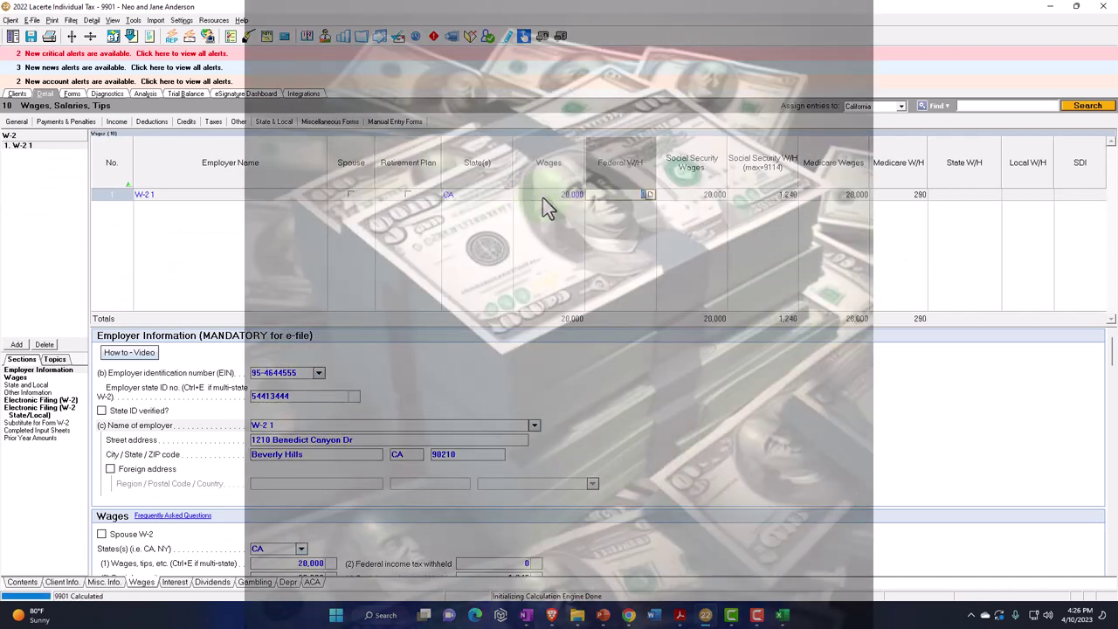
left_click(71, 94)
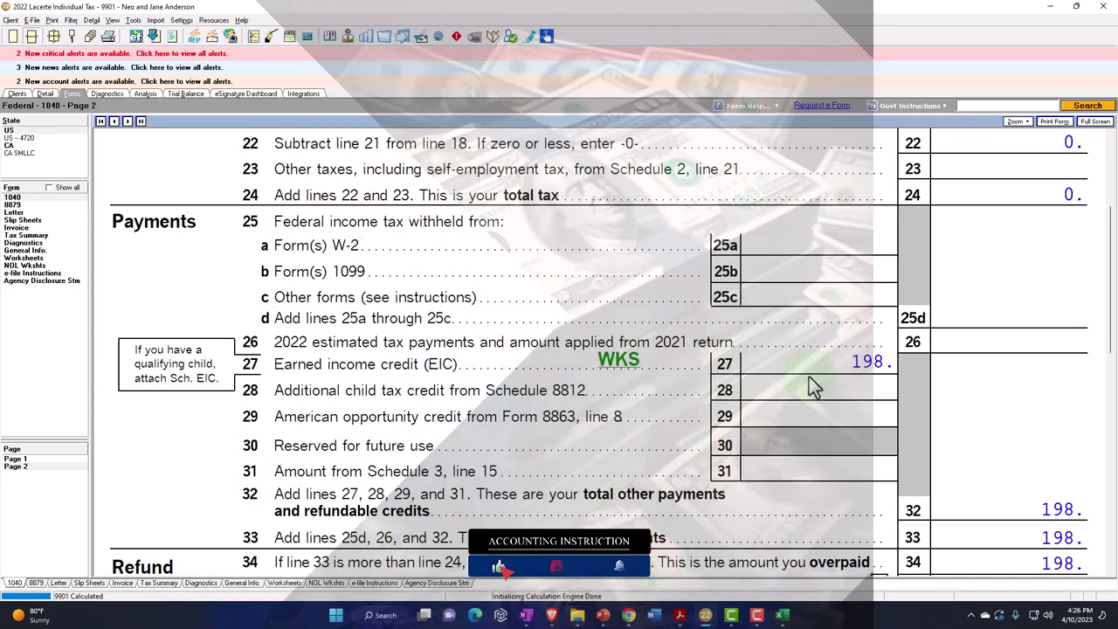
- Bring up the EIC table page with filing-status headings and wage rows from 12,000
key("alt+Tab")
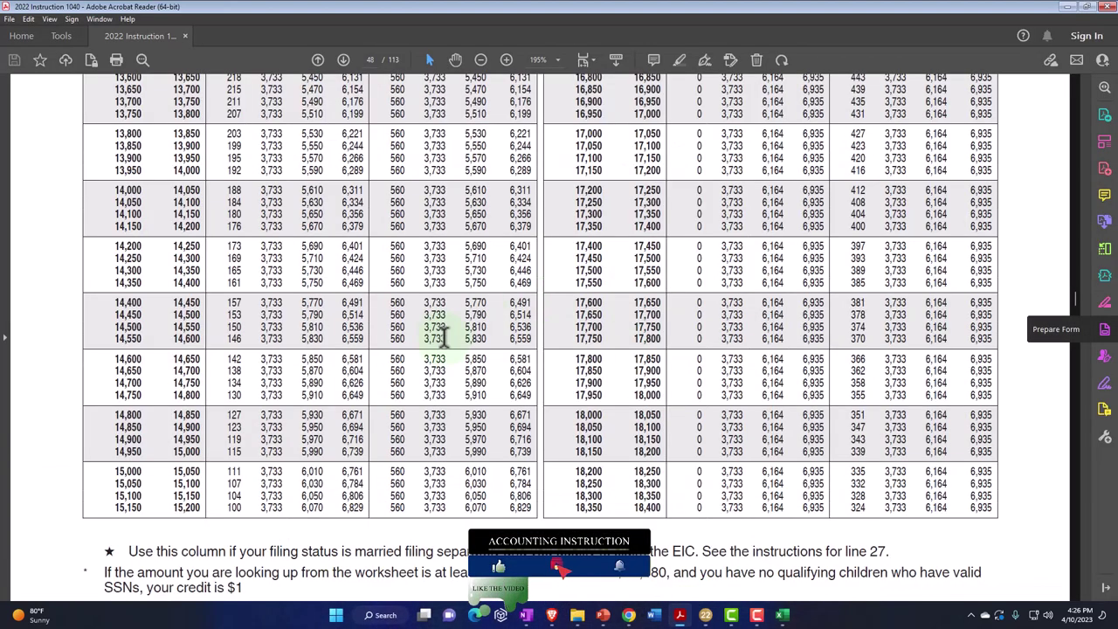
scroll(434, 341, "up", 5)
scroll(434, 340, "up", 2)
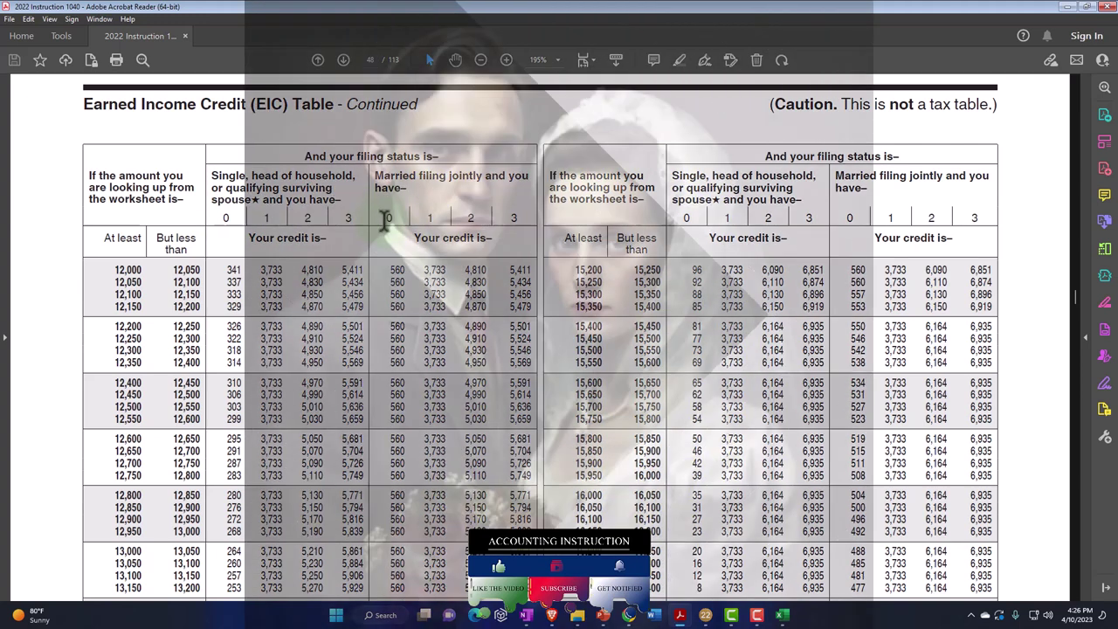
scroll(388, 319, "down", 1)
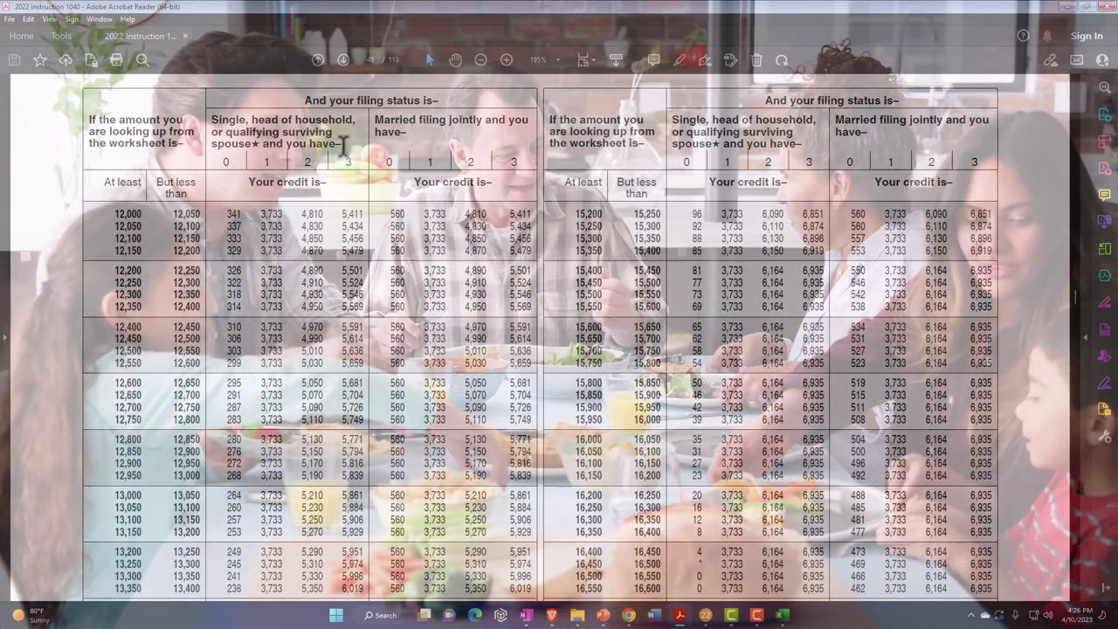
- Check the 20,000 wages on Form 1040 page 1, line 1a
left_click(708, 616)
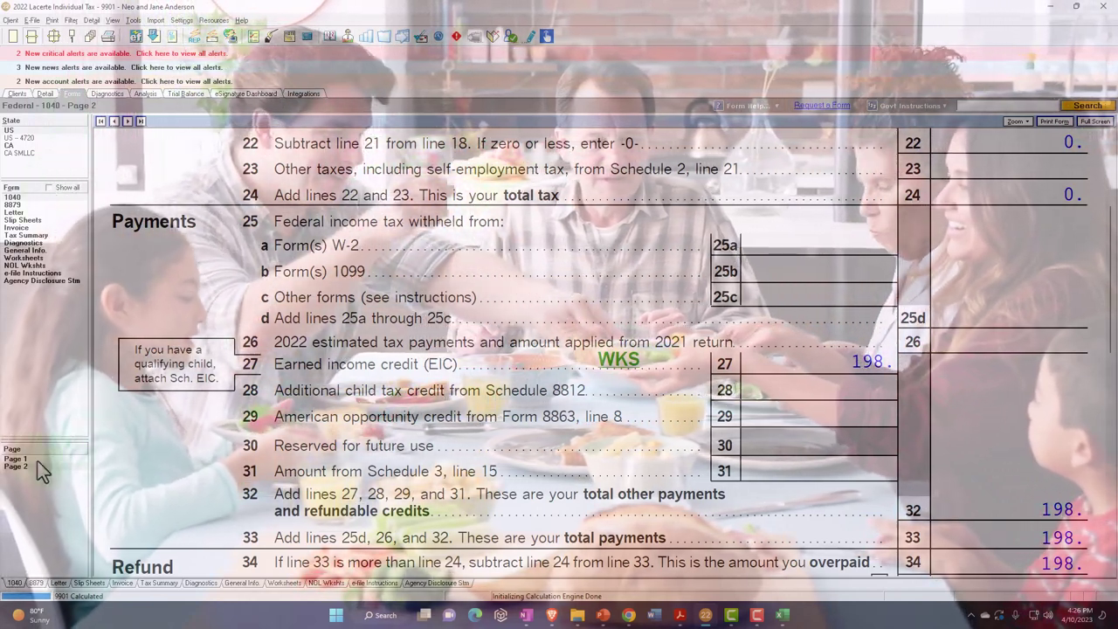
left_click(37, 459)
scroll(557, 436, "down", 10)
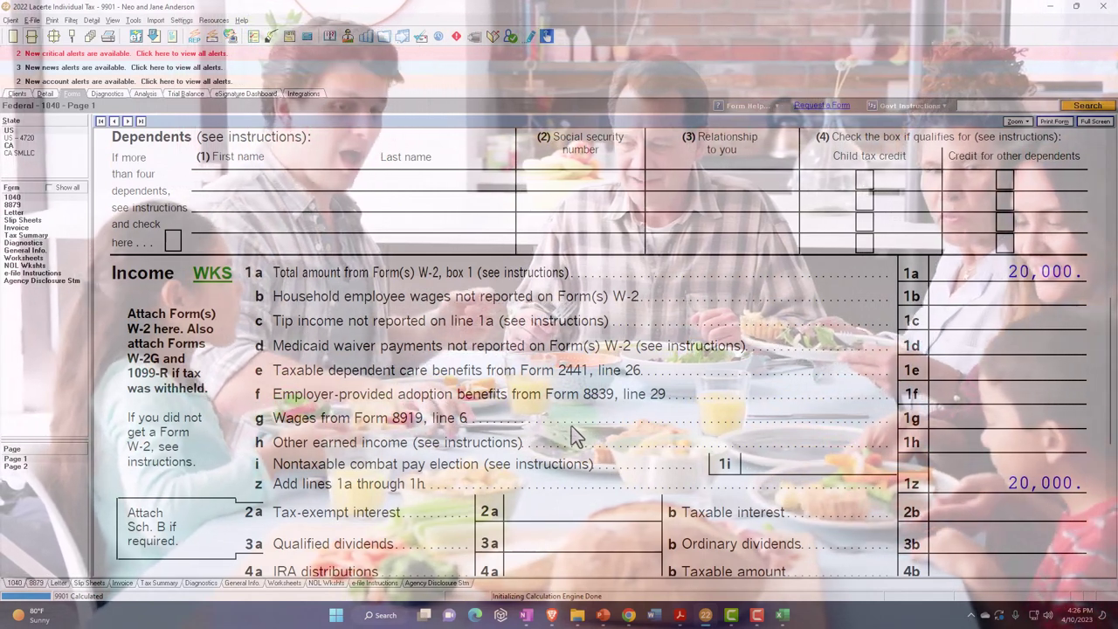
scroll(568, 424, "down", 3)
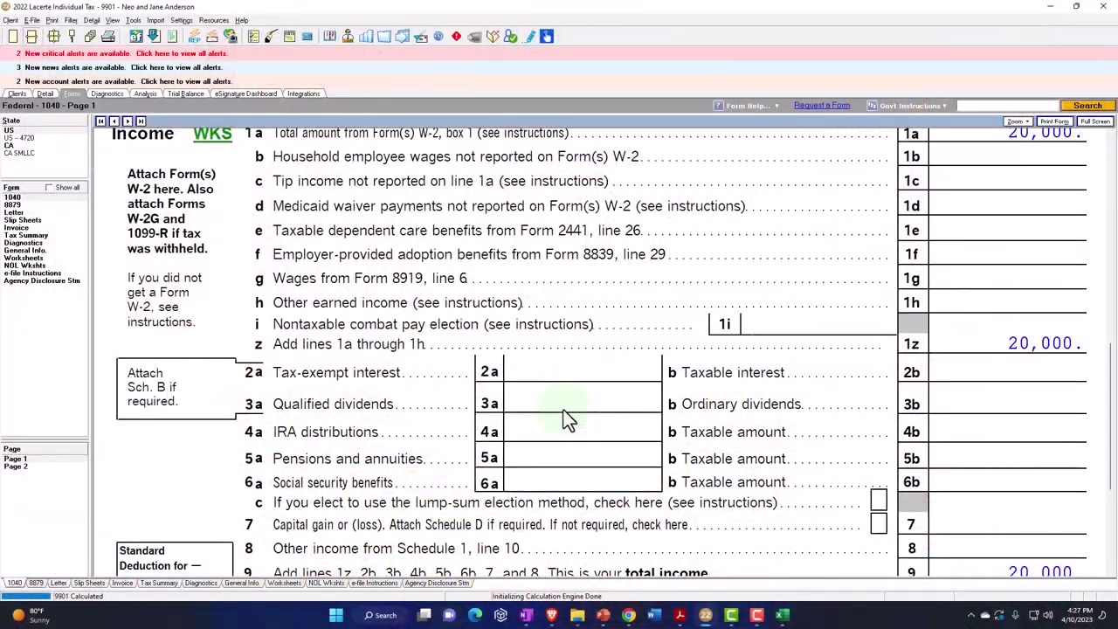
scroll(563, 417, "up", 1)
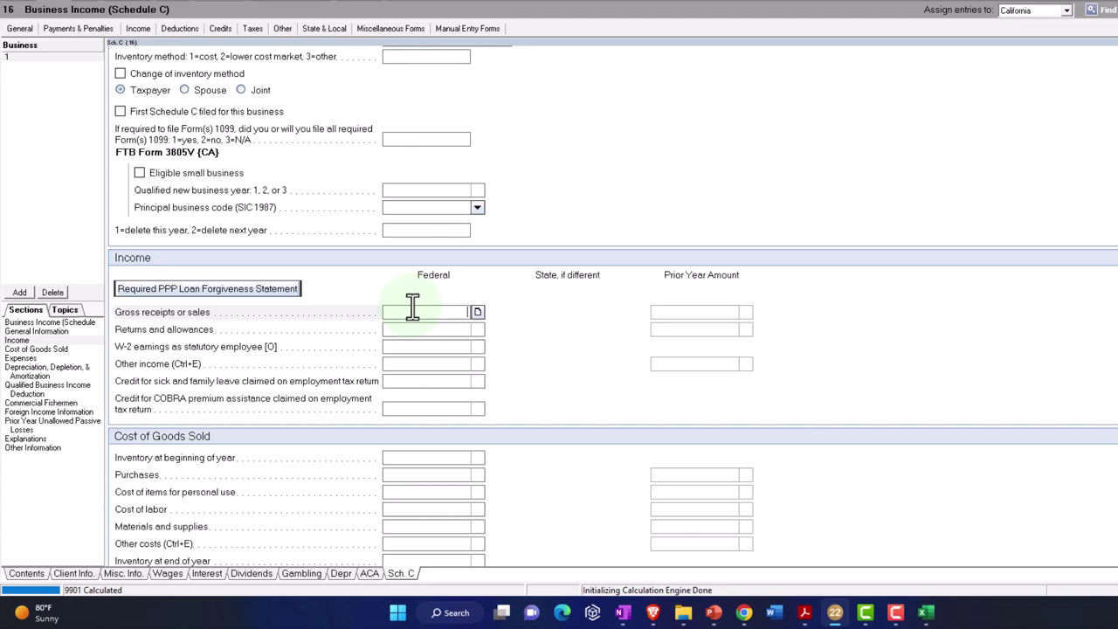
- For business 1, enter 20,000 gross receipts and an 11,000 advertising expense
left_click(927, 613)
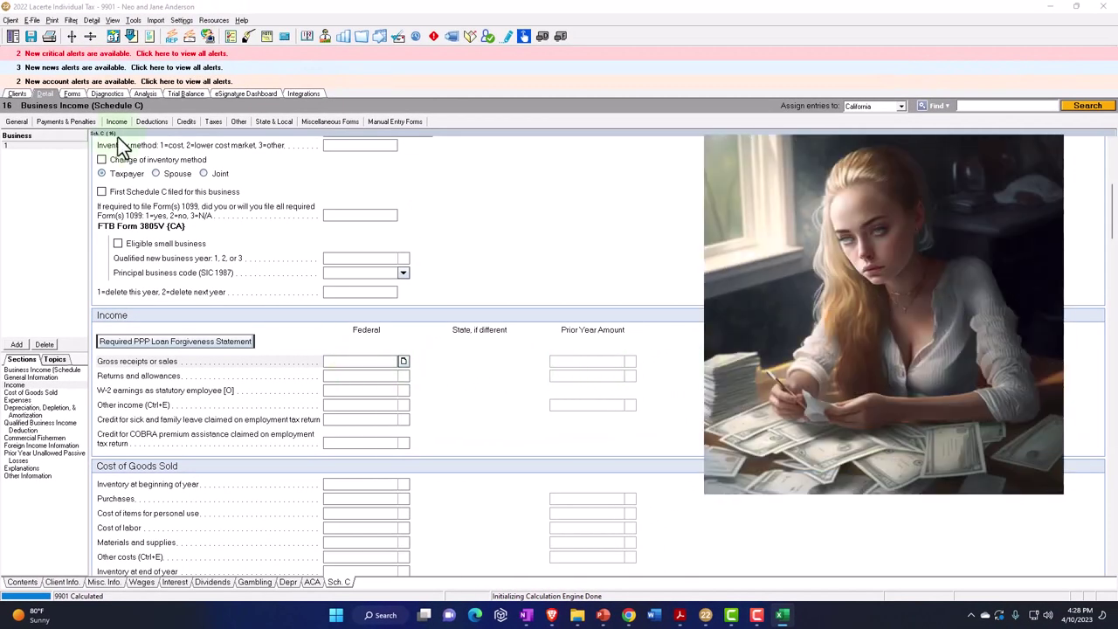
left_click(370, 365)
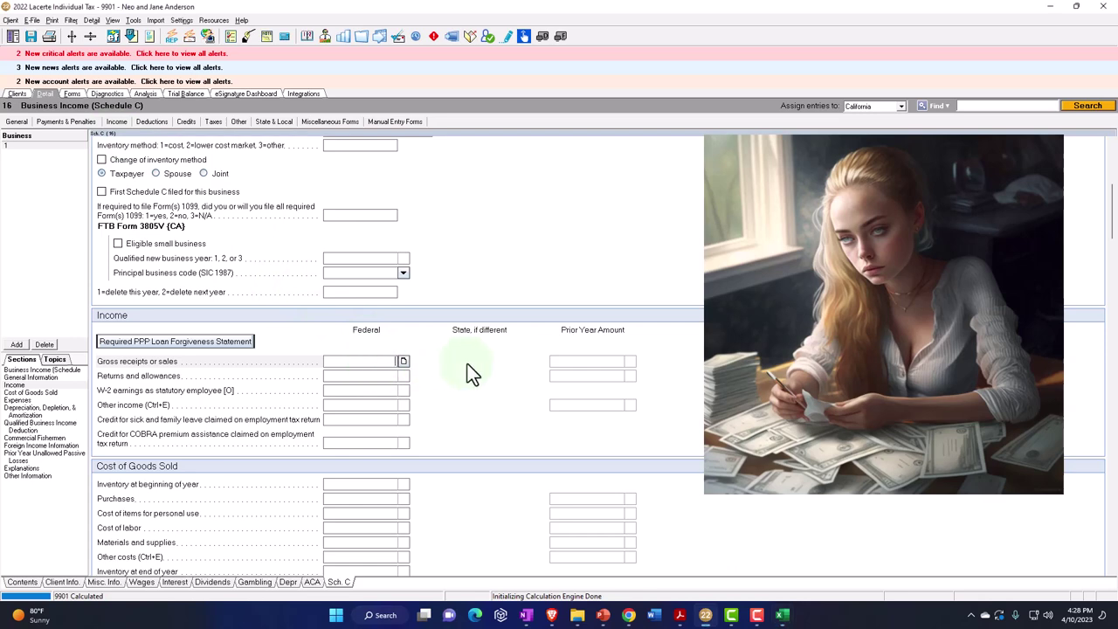
type("20,000")
key("Return")
key("Return")
key("Return")
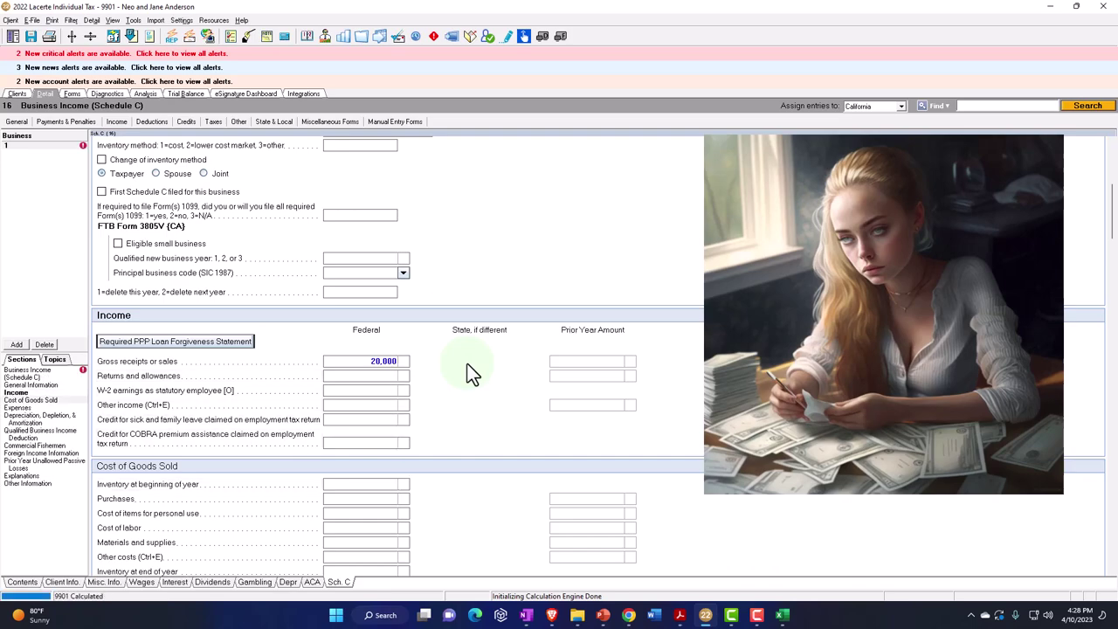
key("Return")
key("Up")
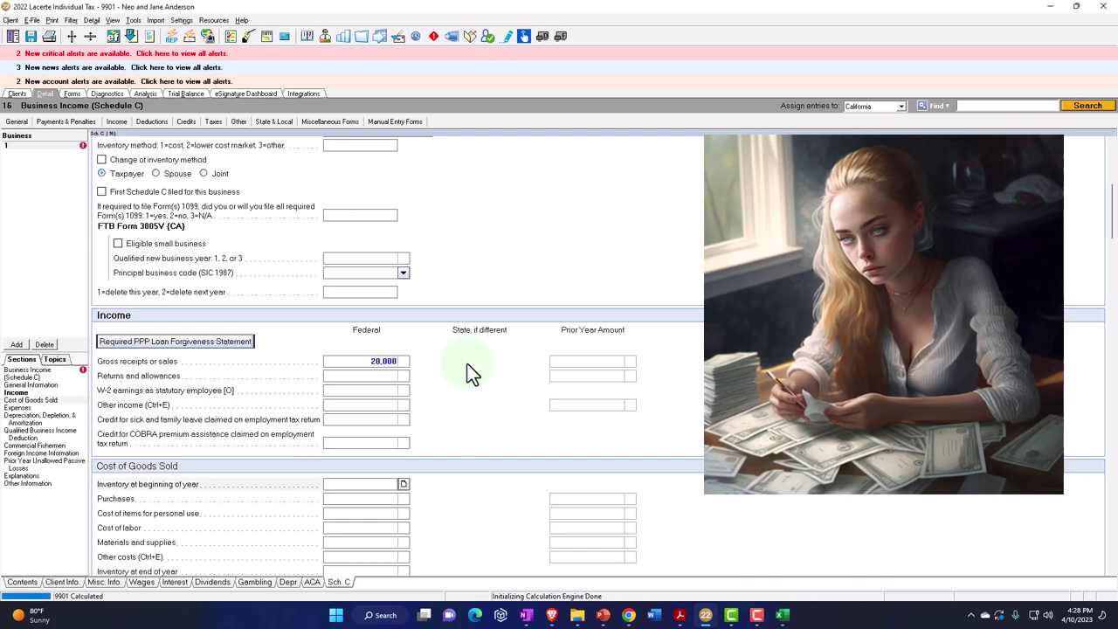
scroll(467, 367, "down", 2)
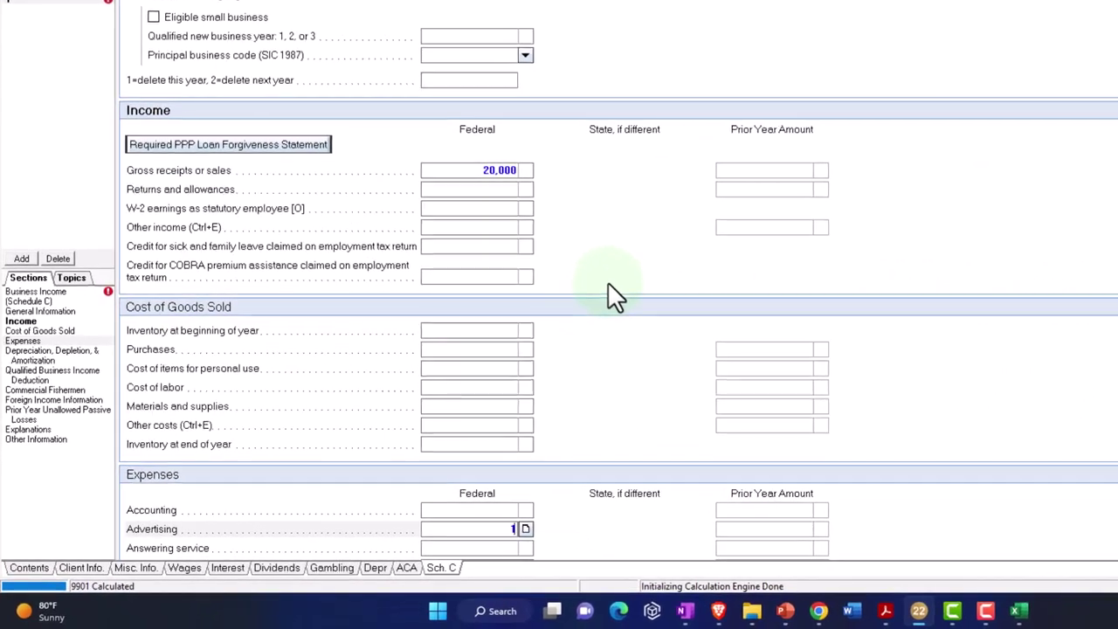
type("11000")
key("Return")
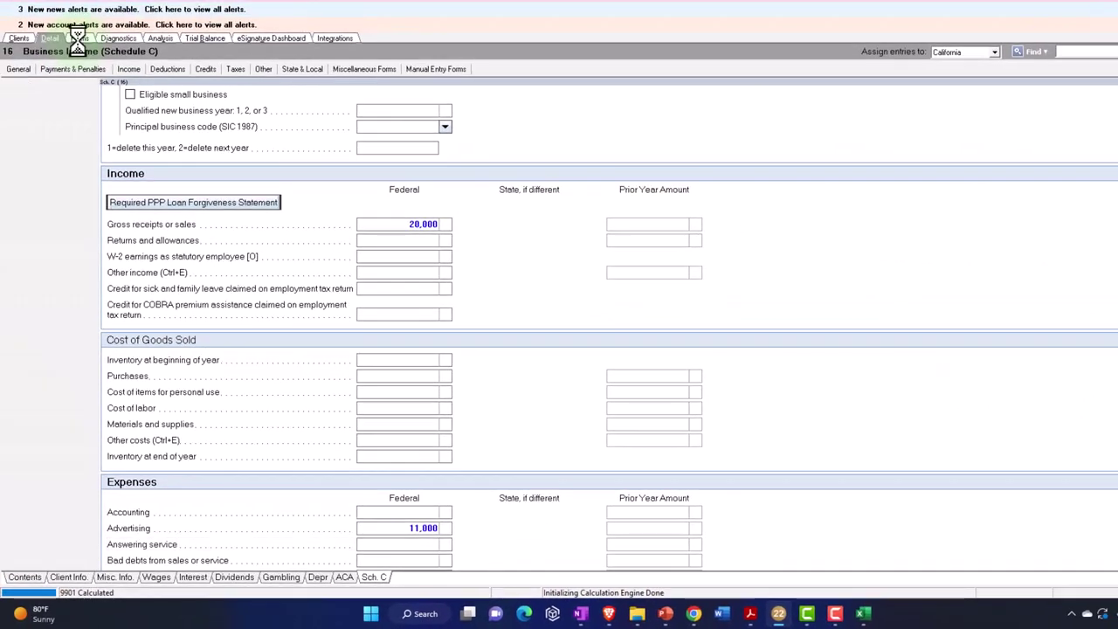
- Verify Schedule C's 9,000 profit, then Form 1040's 8,364 AGI and 560 earned income credit
left_click(77, 39)
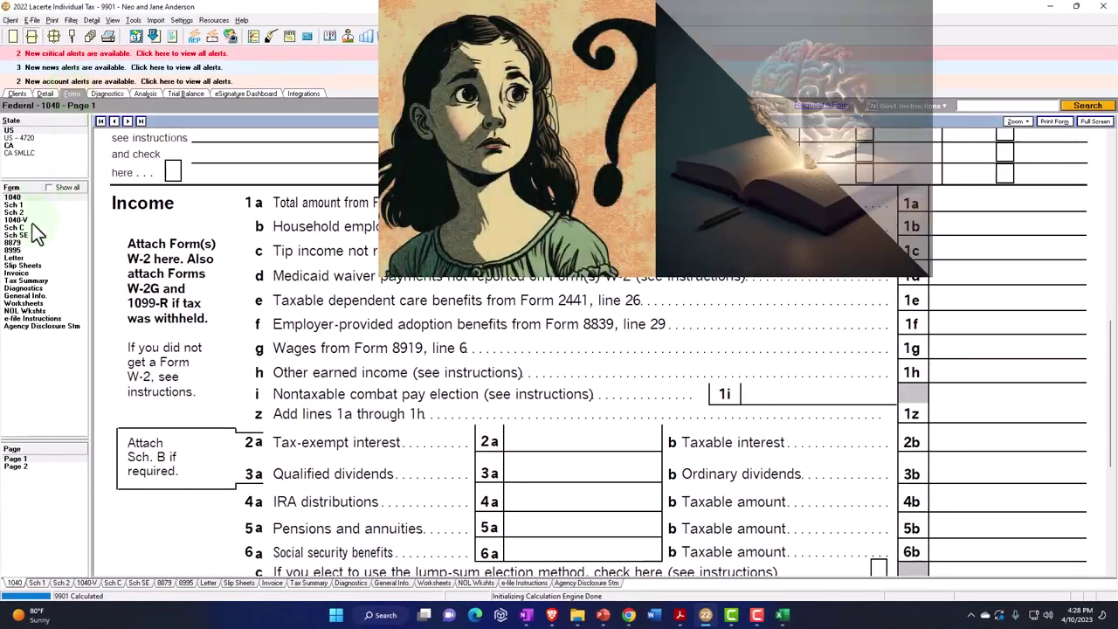
left_click(32, 226)
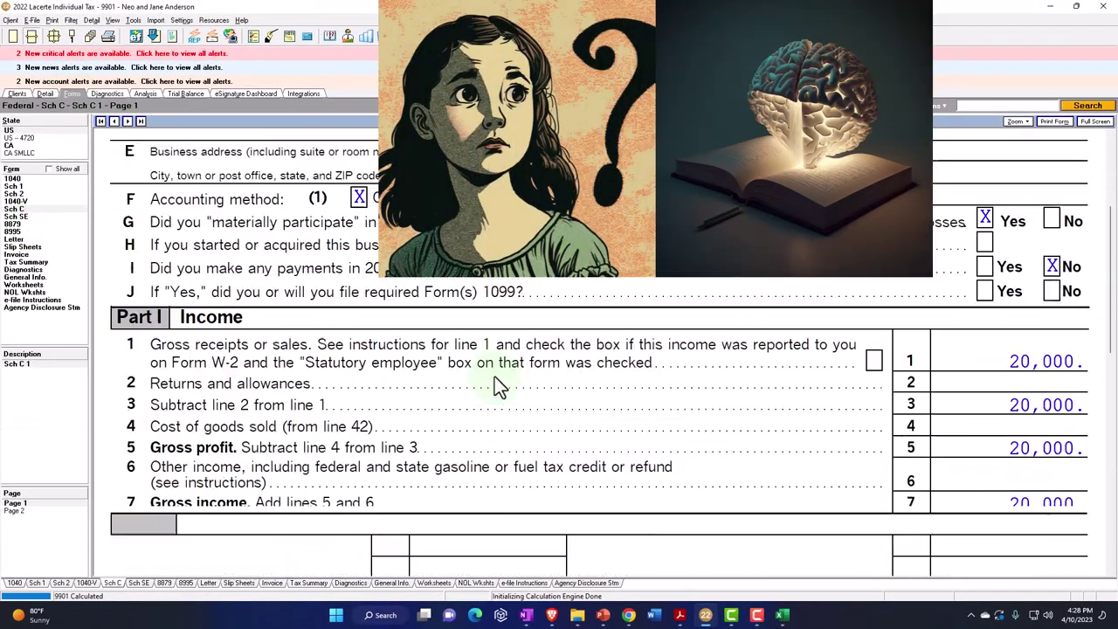
scroll(498, 385, "down", 10)
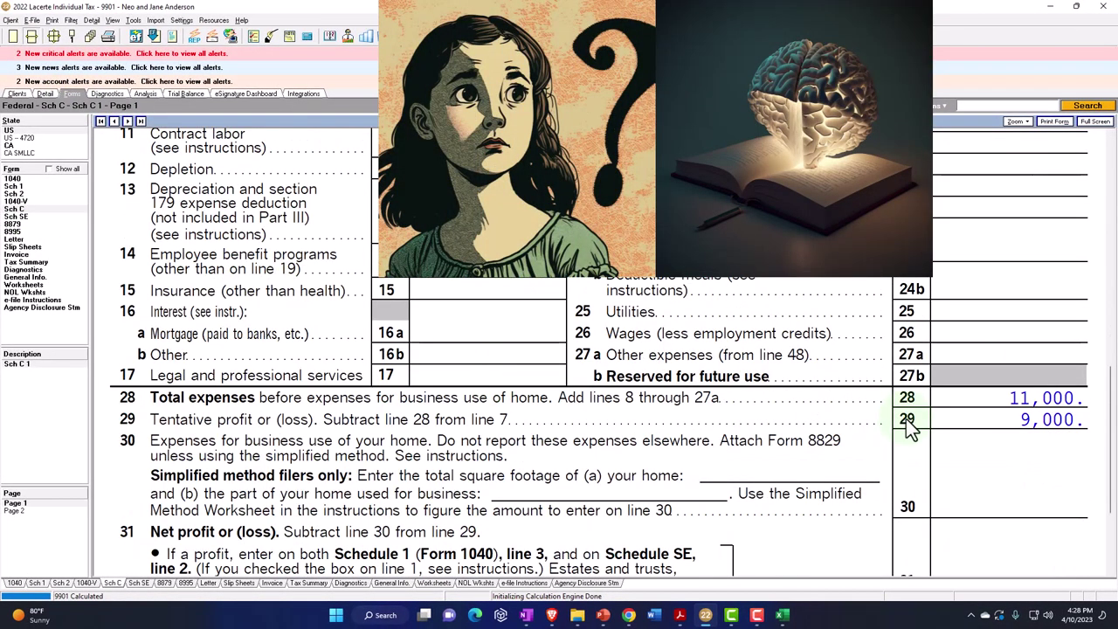
left_click(35, 180)
scroll(451, 332, "down", 20)
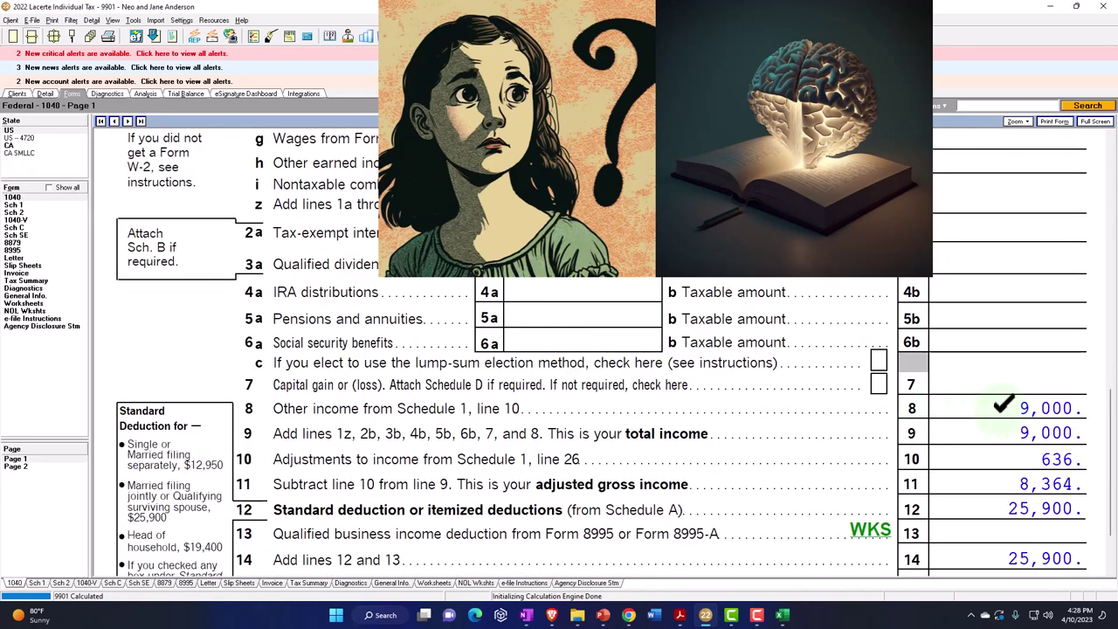
scroll(1003, 405, "down", 2)
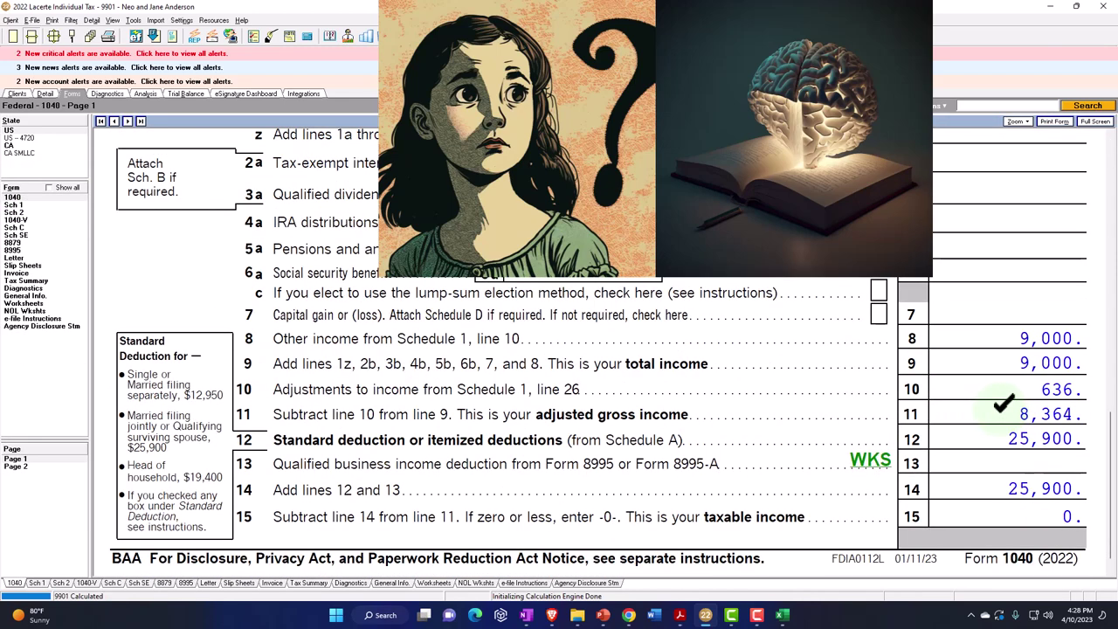
left_click(29, 468)
scroll(522, 469, "down", 4)
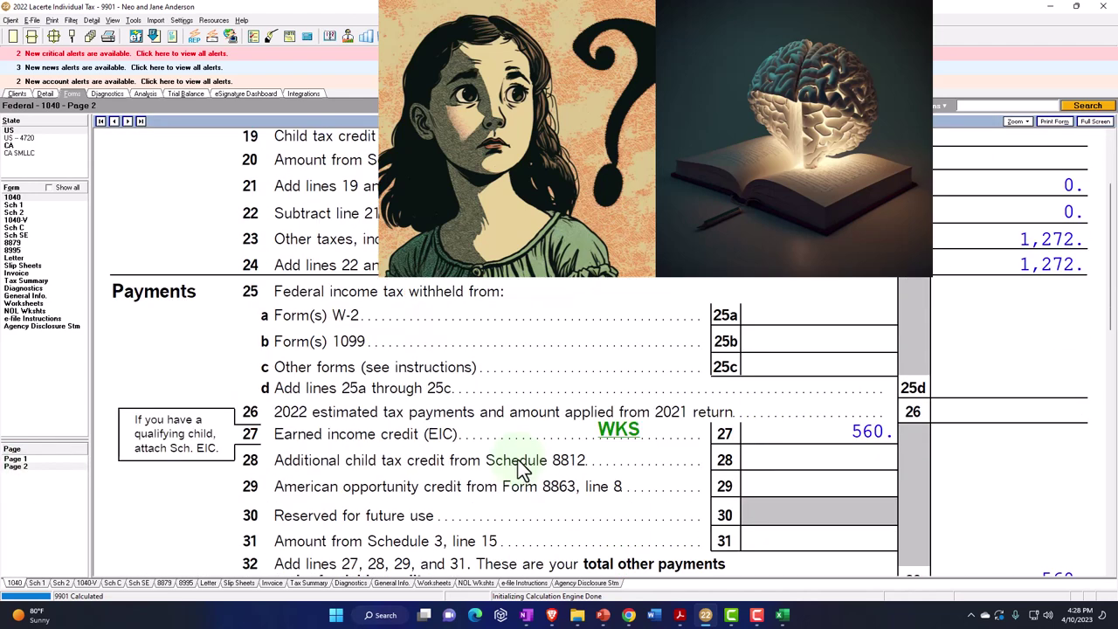